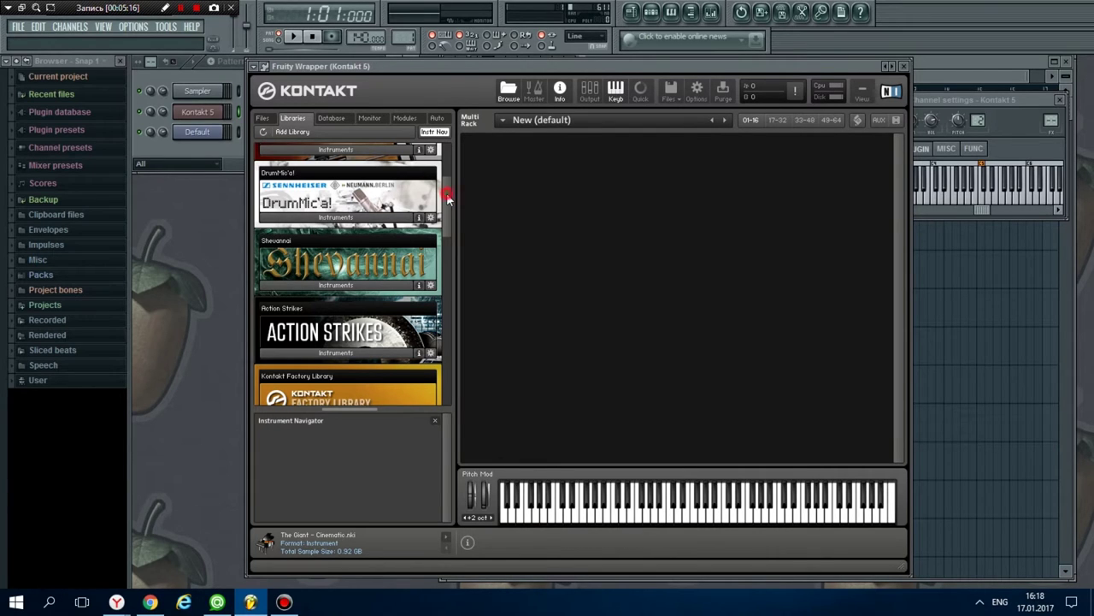
# - Show the instruments of the Shevannai library and look through its Voice, Phrases and Soundscapes folders
pyautogui.moveTo(448, 199); pyautogui.dragTo(450, 204)
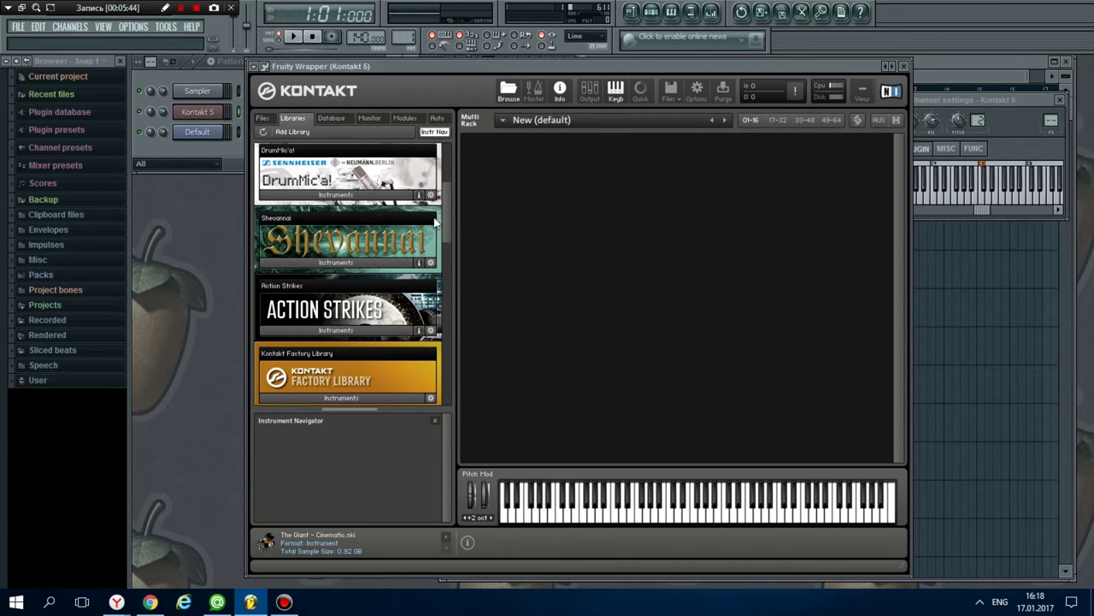
pyautogui.moveTo(447, 208); pyautogui.dragTo(447, 218)
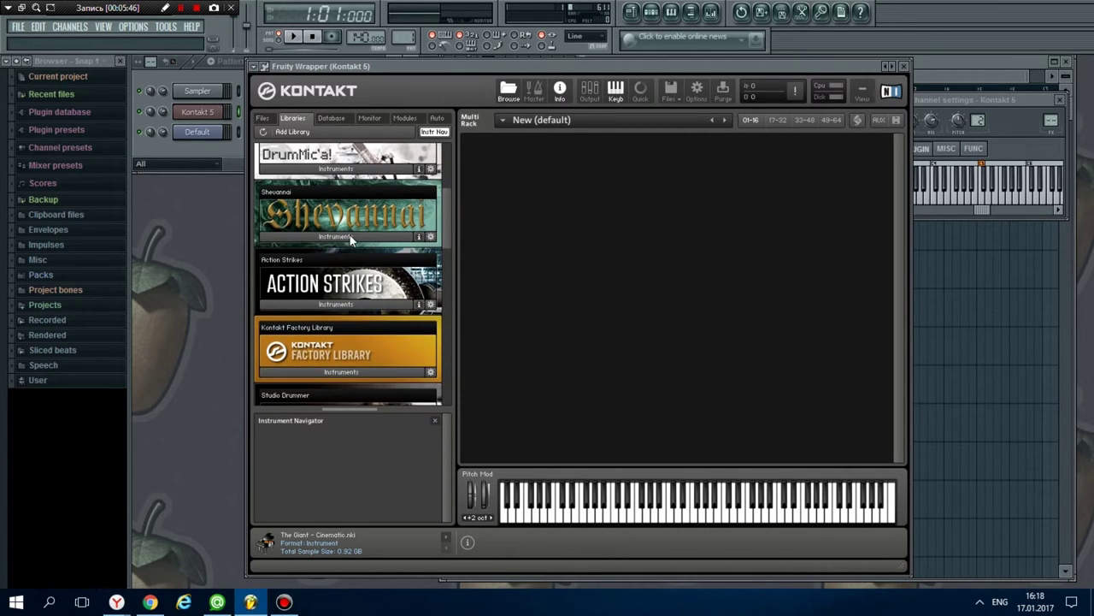
pyautogui.click(344, 237)
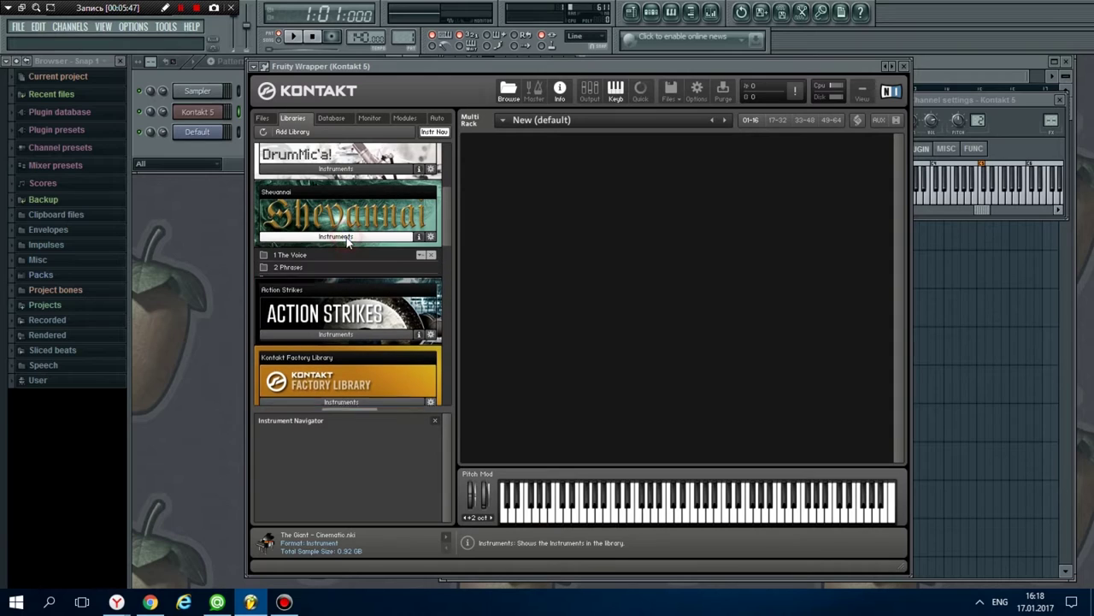
pyautogui.click(303, 266)
pyautogui.click(303, 280)
pyautogui.click(306, 254)
pyautogui.click(305, 267)
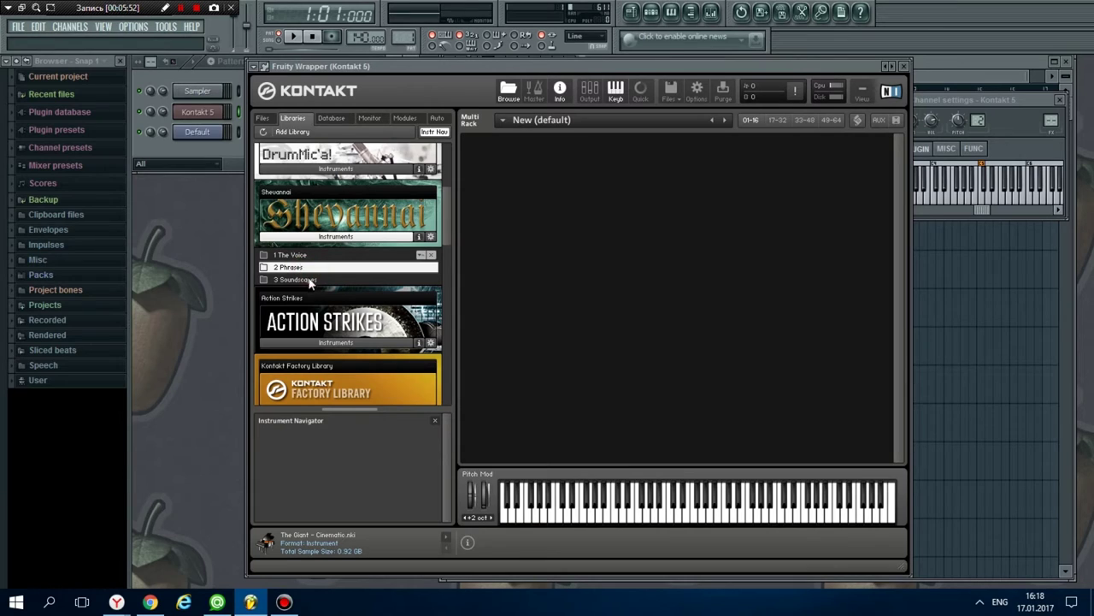
pyautogui.click(306, 279)
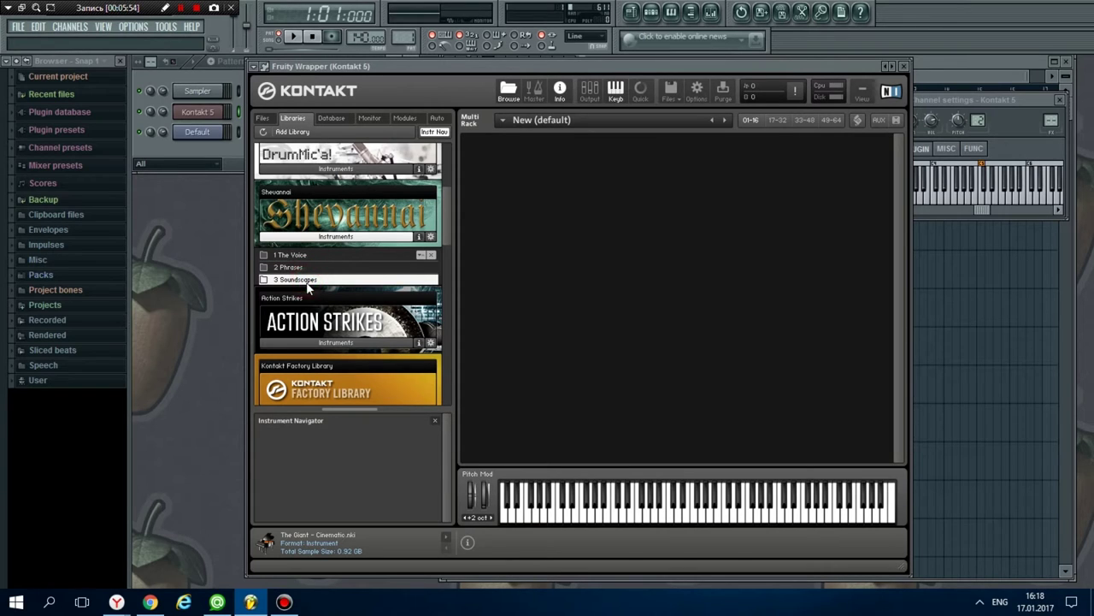
pyautogui.click(307, 257)
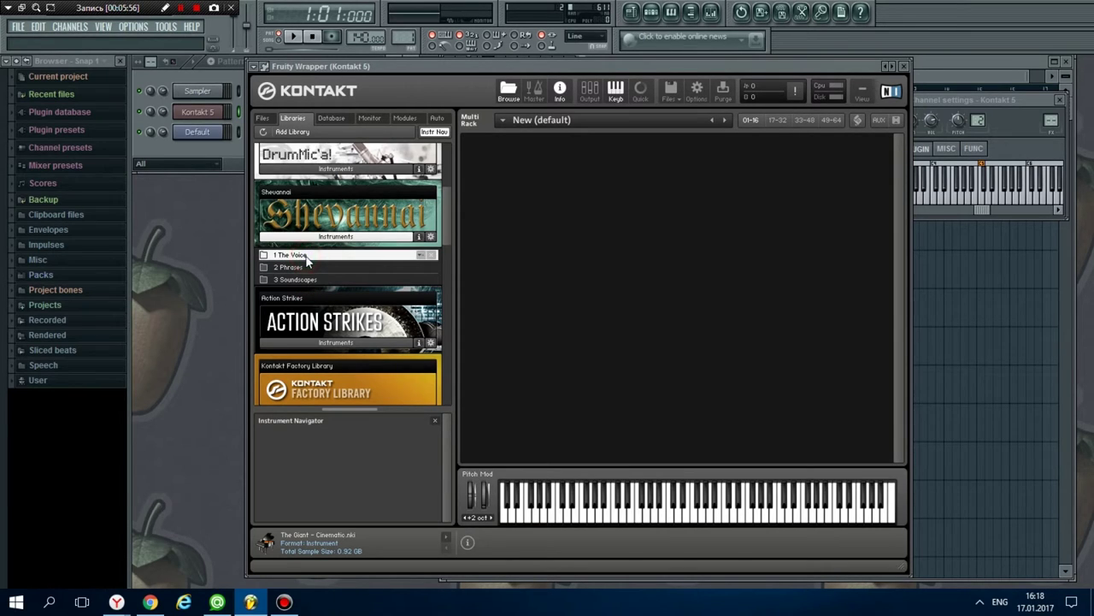
# - Open the 1 The Voice folder and load the 1 Shevannai Legato.nki instrument into the rack
pyautogui.doubleClick(306, 256)
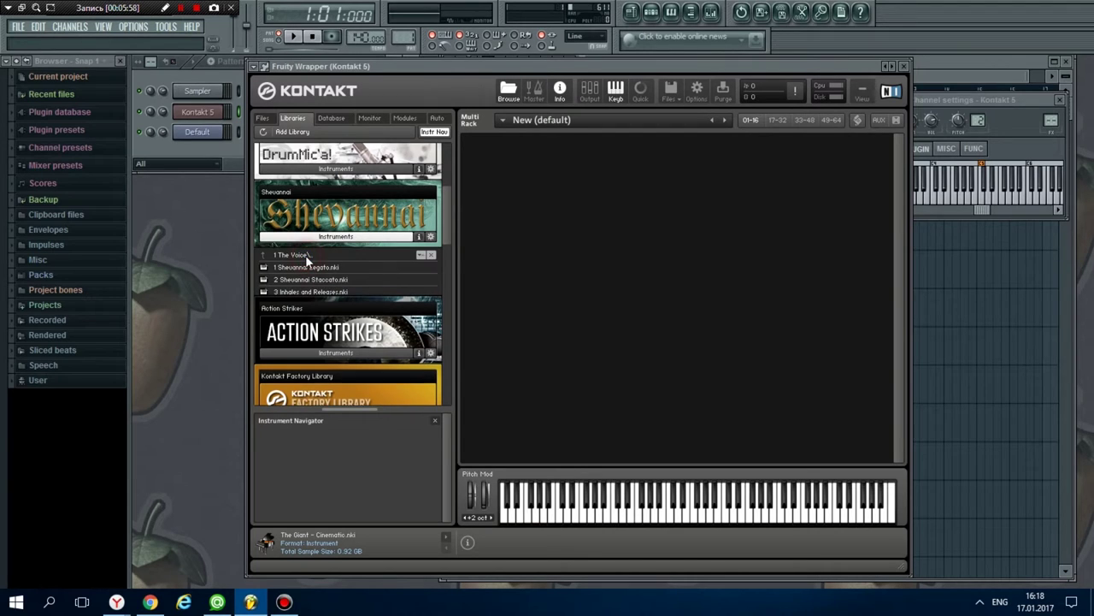
pyautogui.scroll(-1, 446, 227)
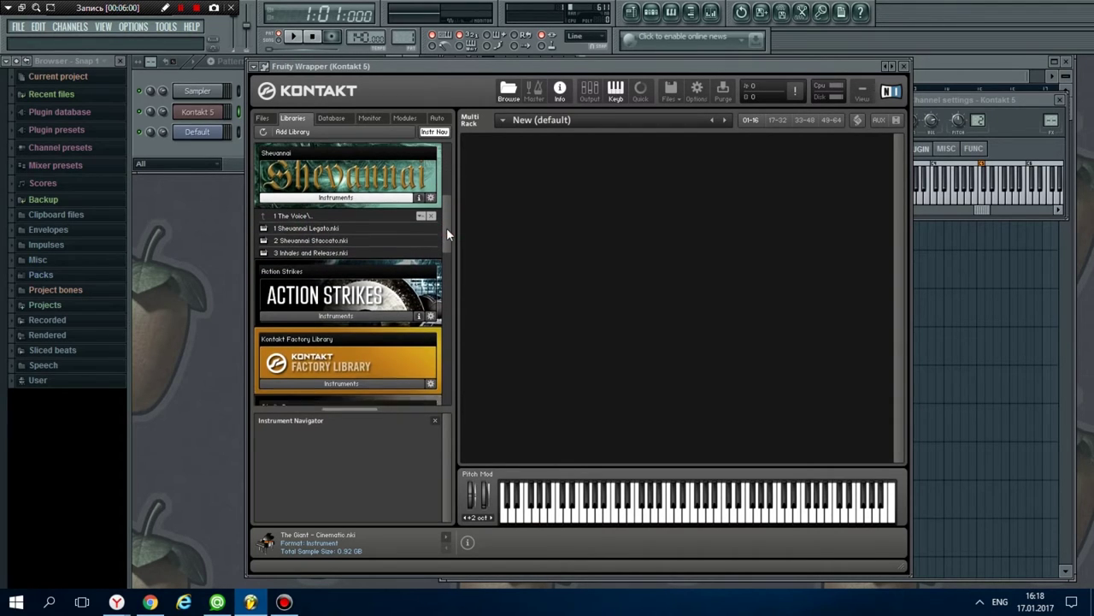
pyautogui.doubleClick(306, 231)
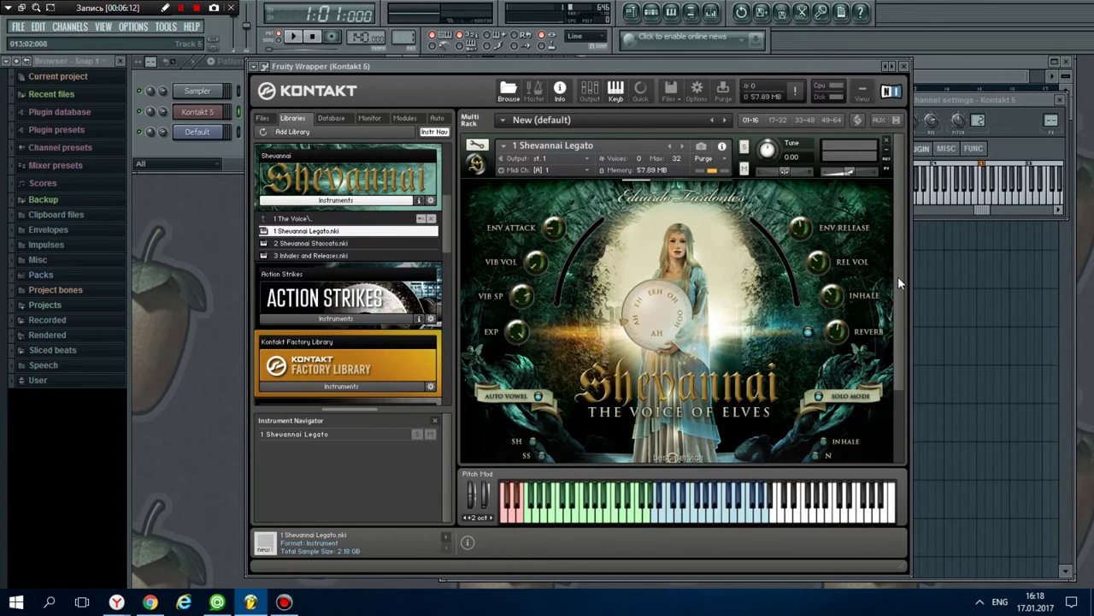
# - Play a few test notes on the Shevannai Legato instrument and examine its full control interface
pyautogui.moveTo(898, 276); pyautogui.dragTo(909, 247)
pyautogui.moveTo(897, 240)
pyautogui.mouseDown()
pyautogui.moveTo(906, 312)
pyautogui.moveTo(894, 260)
pyautogui.mouseUp()
pyautogui.press('n')
pyautogui.press('m')
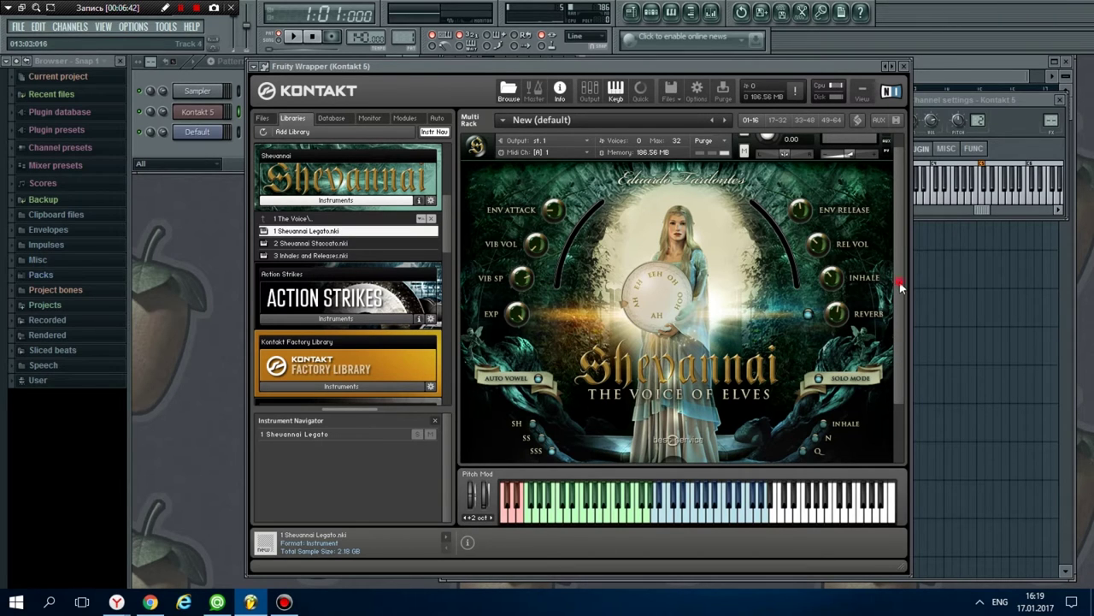
pyautogui.scroll(-2, 901, 287)
pyautogui.scroll(2, 910, 290)
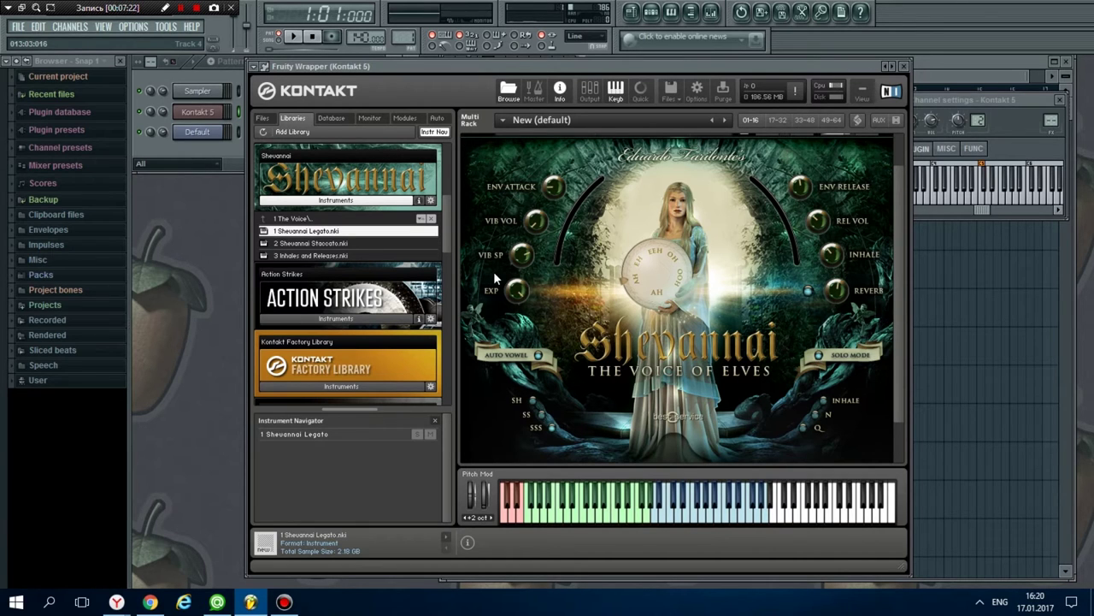
# - Audition a held E5 note while sweeping the vibrato speed down to 0 and back up, finishing at 69
pyautogui.press('e')
pyautogui.moveTo(522, 283)
pyautogui.mouseDown()
pyautogui.moveTo(509, 332)
pyautogui.moveTo(507, 303)
pyautogui.moveTo(513, 288)
pyautogui.moveTo(518, 331)
pyautogui.moveTo(524, 272)
pyautogui.mouseUp()
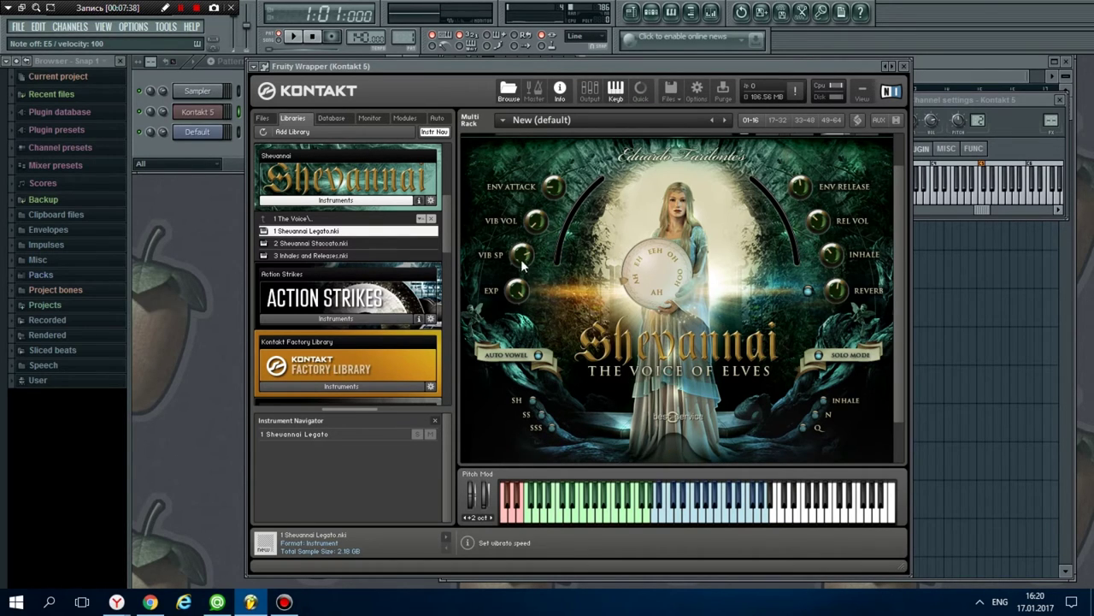
pyautogui.press('e')
pyautogui.moveTo(522, 254); pyautogui.dragTo(517, 302)
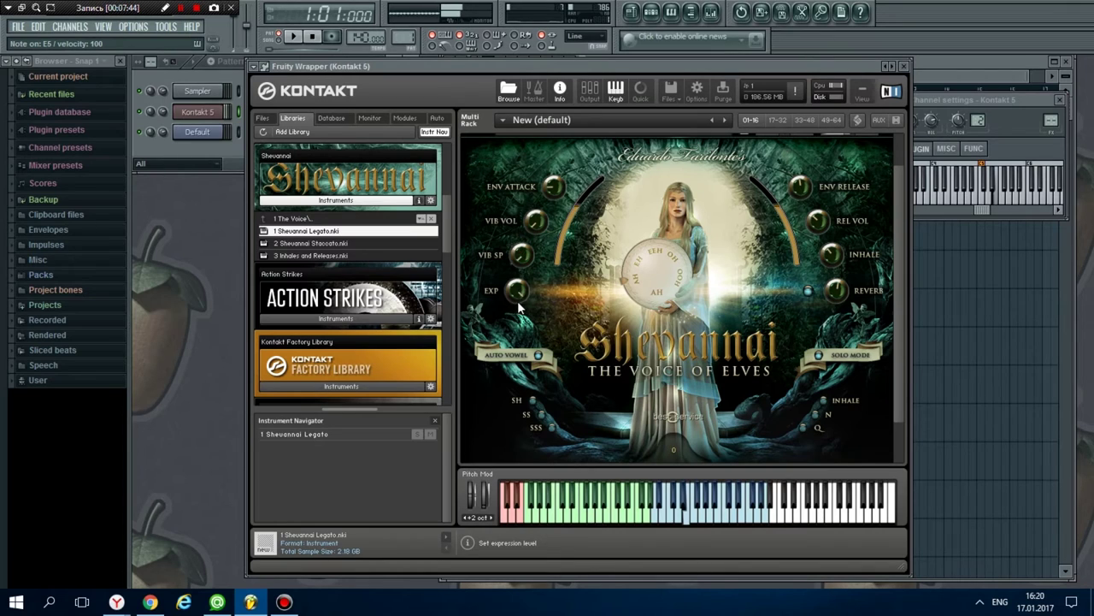
pyautogui.moveTo(520, 293); pyautogui.dragTo(532, 202)
pyautogui.moveTo(524, 259); pyautogui.dragTo(521, 280)
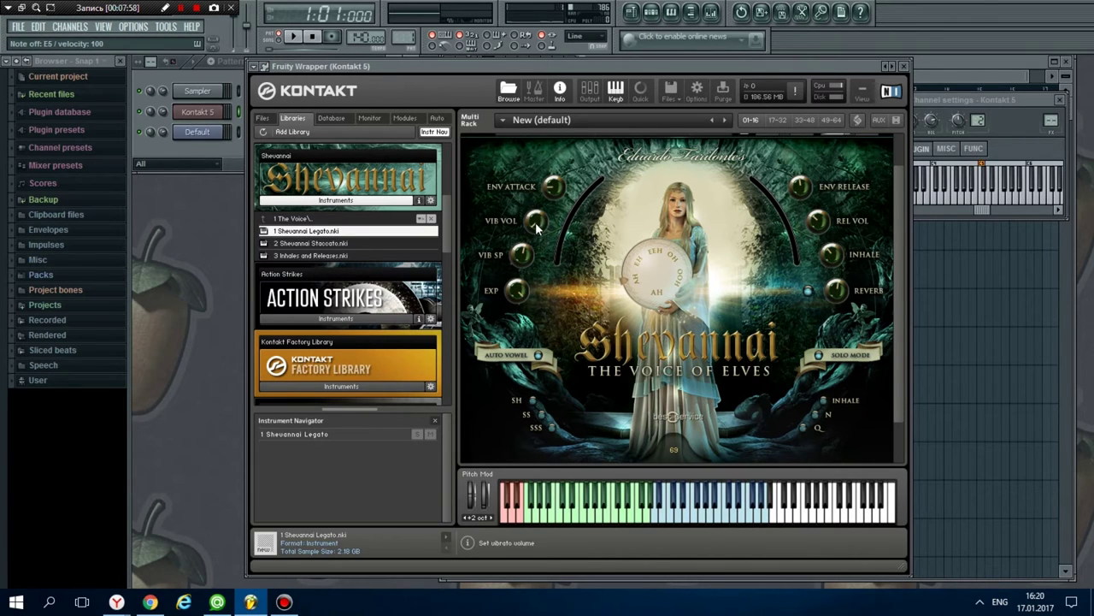
# - Audition E5 while adjusting the vibrato volume, finishing at its maximum of 127
pyautogui.moveTo(537, 224); pyautogui.dragTo(553, 132)
pyautogui.press('c')
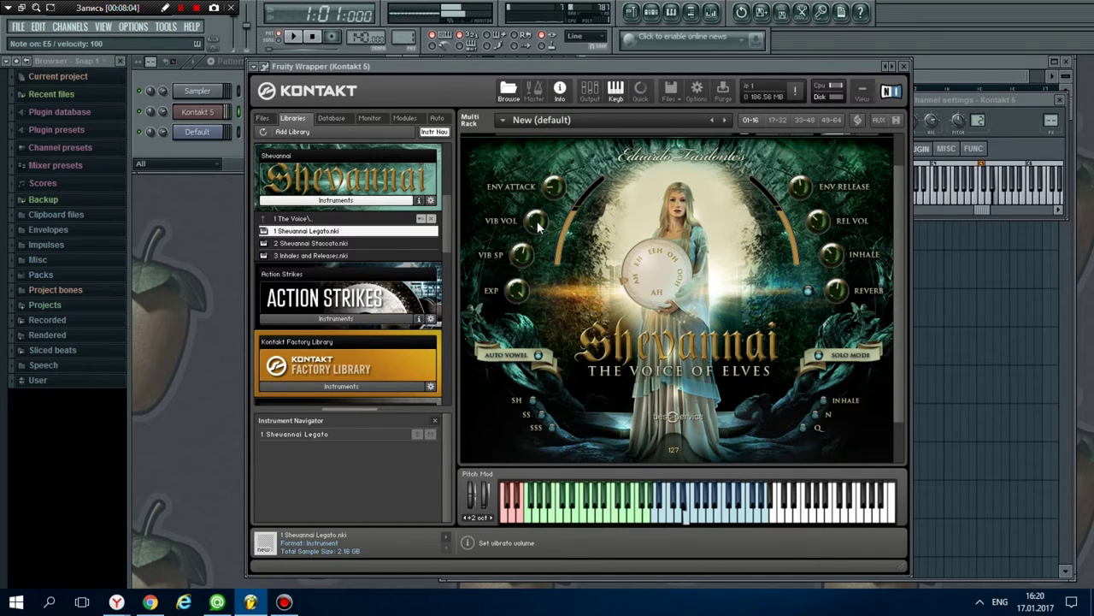
pyautogui.moveTo(536, 223); pyautogui.dragTo(534, 225)
pyautogui.press('c')
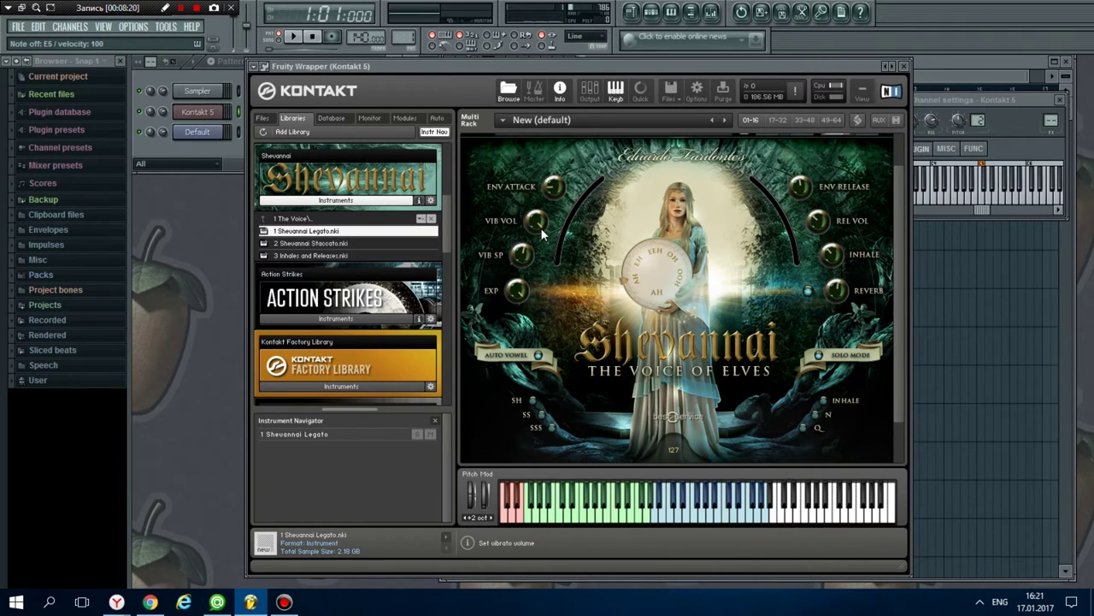
# - Compare E5 with the envelope attack at 0.00 ms and 5.0k ms, finishing on a short attack time
pyautogui.press('c')
pyautogui.moveTo(551, 189); pyautogui.dragTo(552, 206)
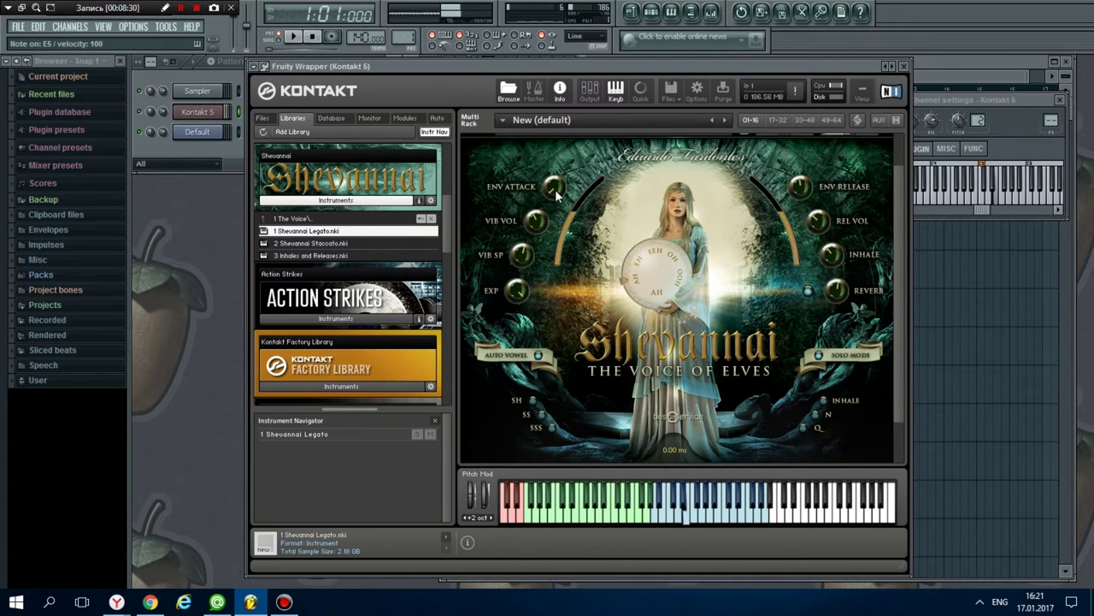
pyautogui.moveTo(554, 193); pyautogui.dragTo(579, 82)
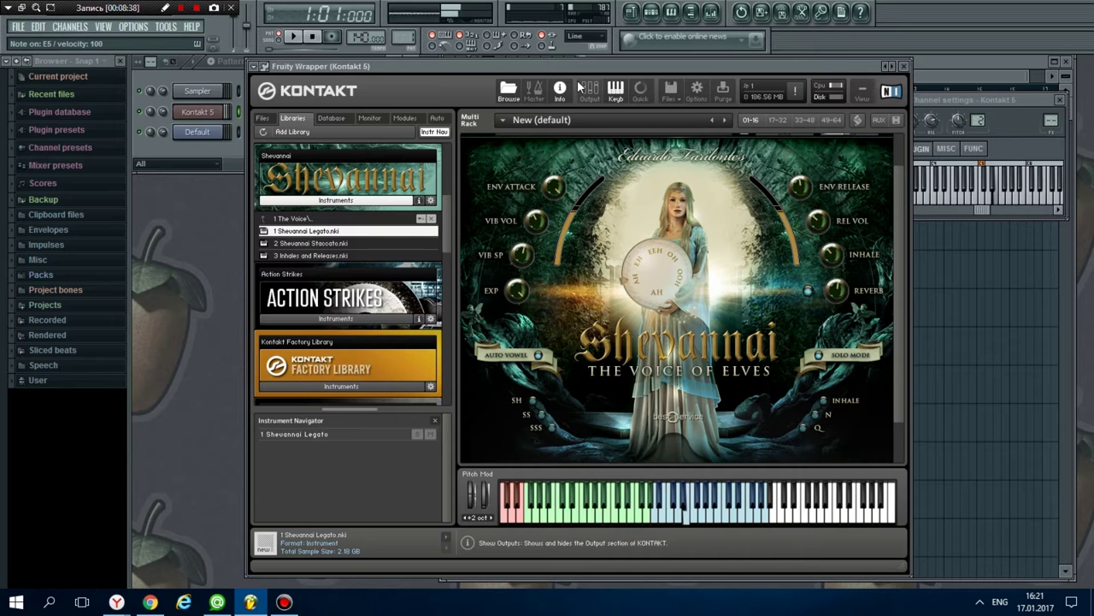
pyautogui.moveTo(554, 184); pyautogui.dragTo(546, 265)
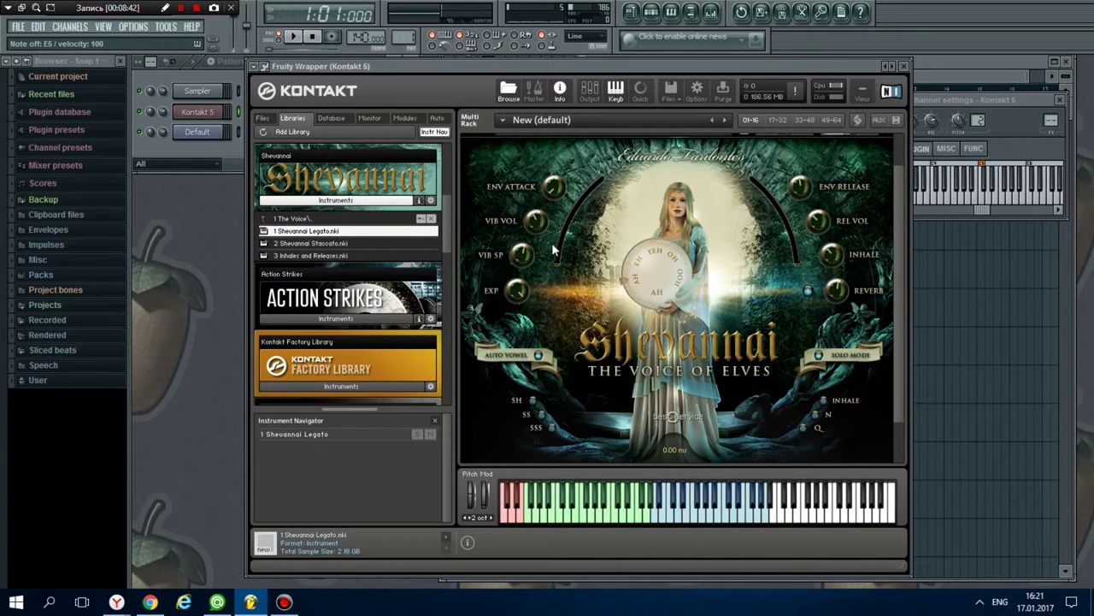
pyautogui.press('c')
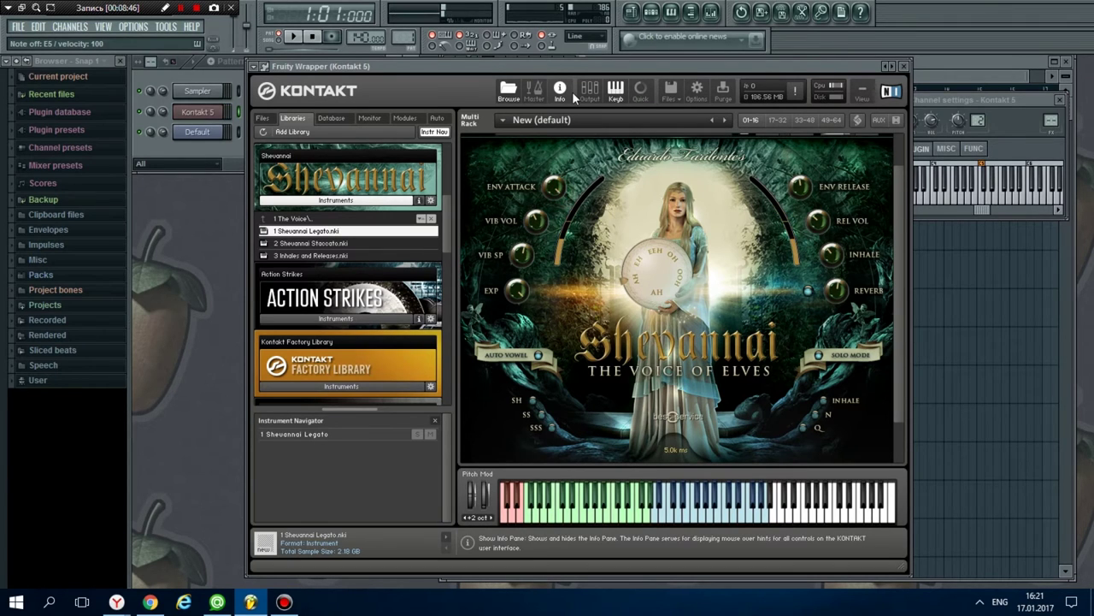
pyautogui.press('e')
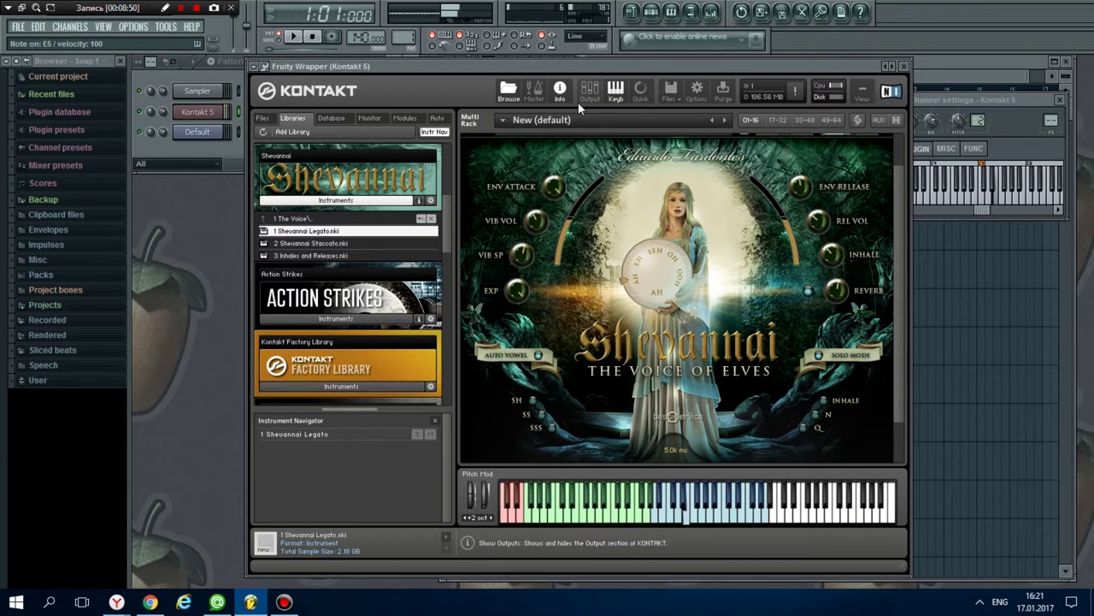
pyautogui.moveTo(557, 186); pyautogui.dragTo(544, 212)
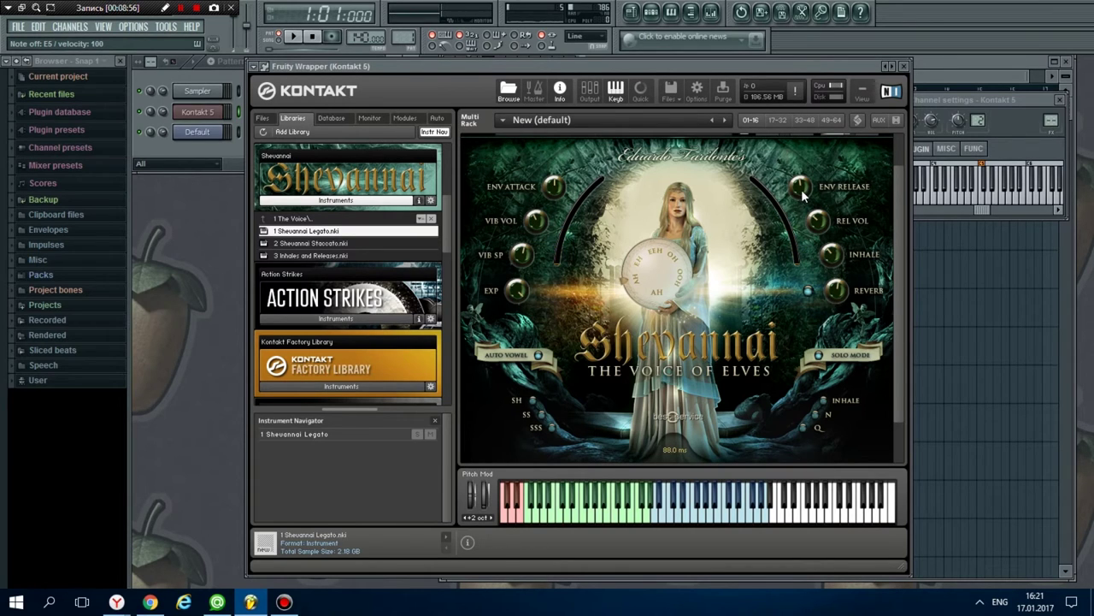
# - Compare played notes with the envelope release at 0.00 ms and 5.0k ms, finishing at 121.0 ms
pyautogui.moveTo(801, 189); pyautogui.dragTo(817, 120)
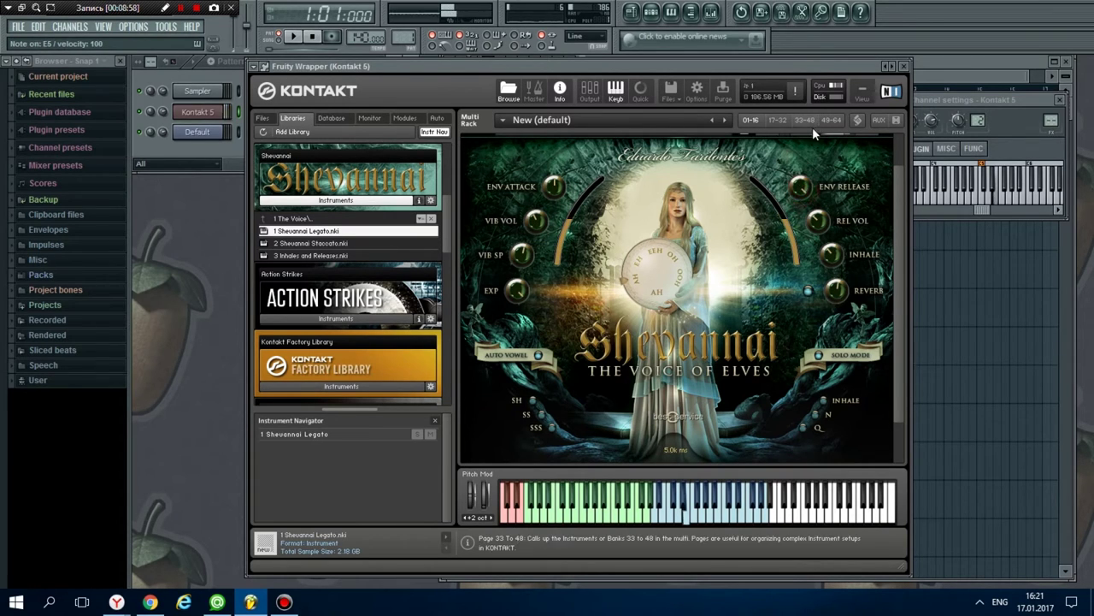
pyautogui.moveTo(801, 185); pyautogui.dragTo(794, 259)
pyautogui.press('c')
pyautogui.press('c')
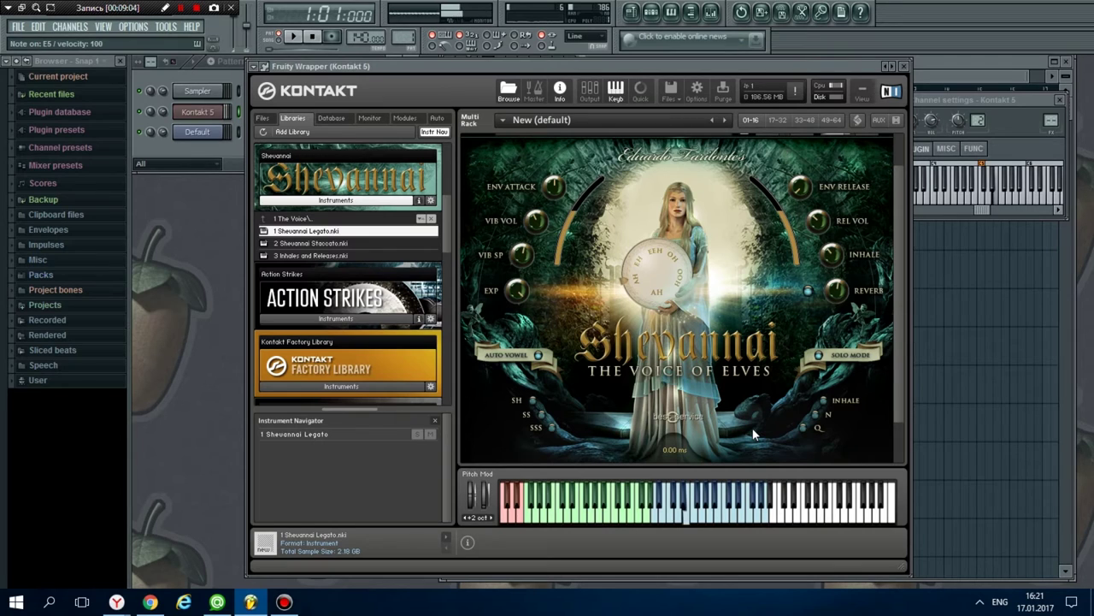
pyautogui.press('c')
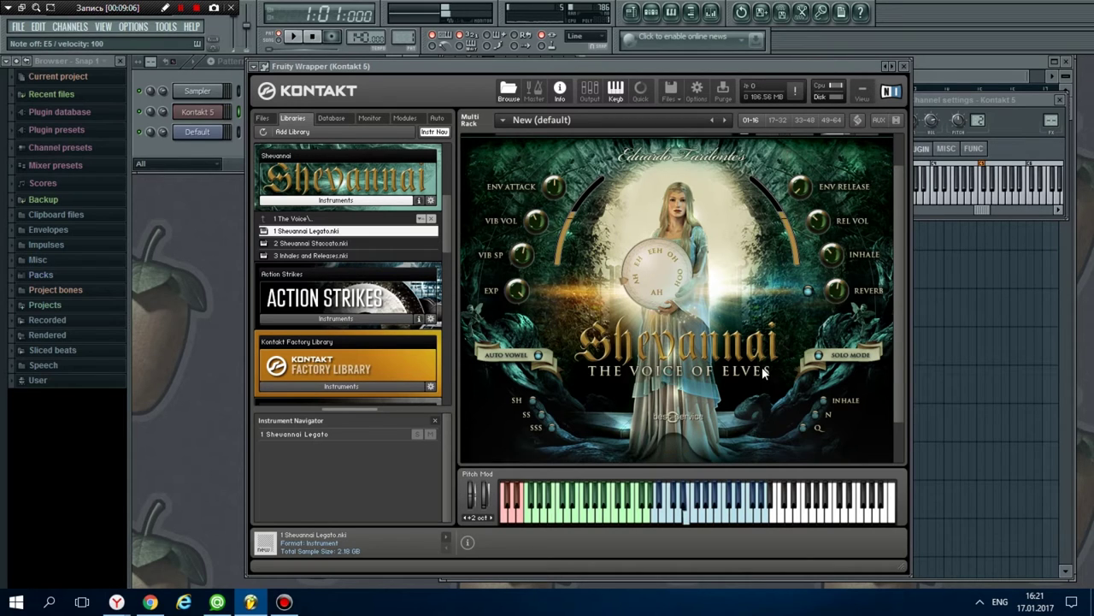
pyautogui.click(799, 191)
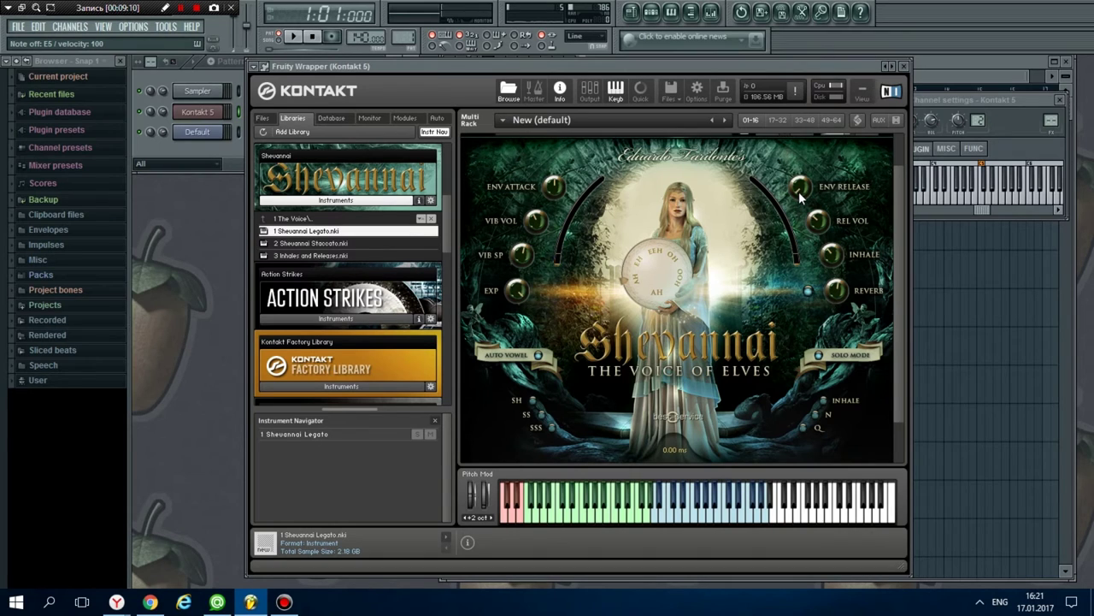
pyautogui.press('r')
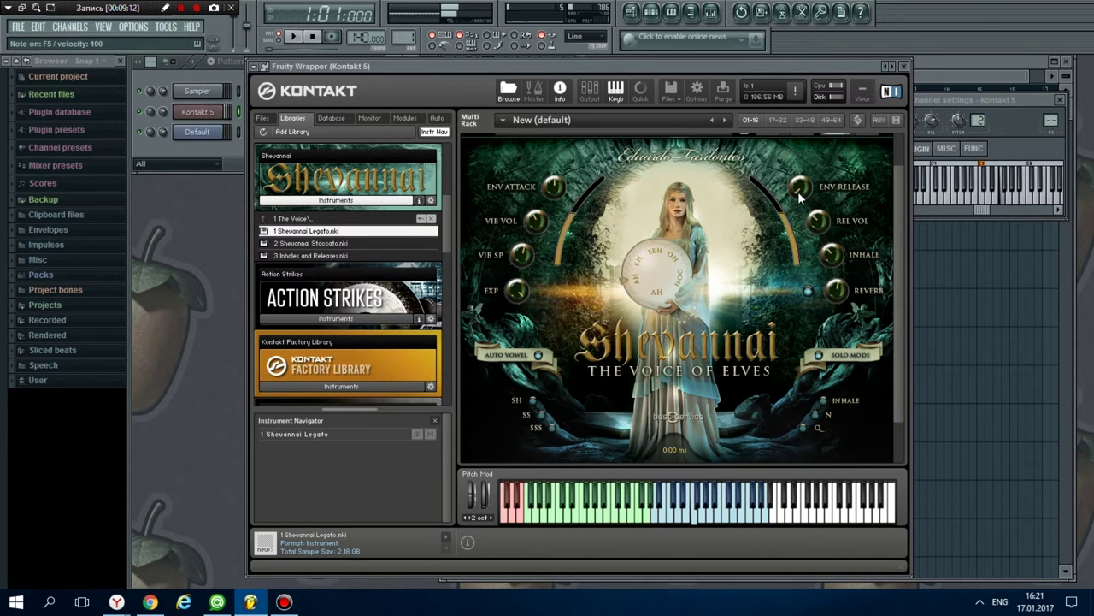
pyautogui.moveTo(798, 192); pyautogui.dragTo(807, 111)
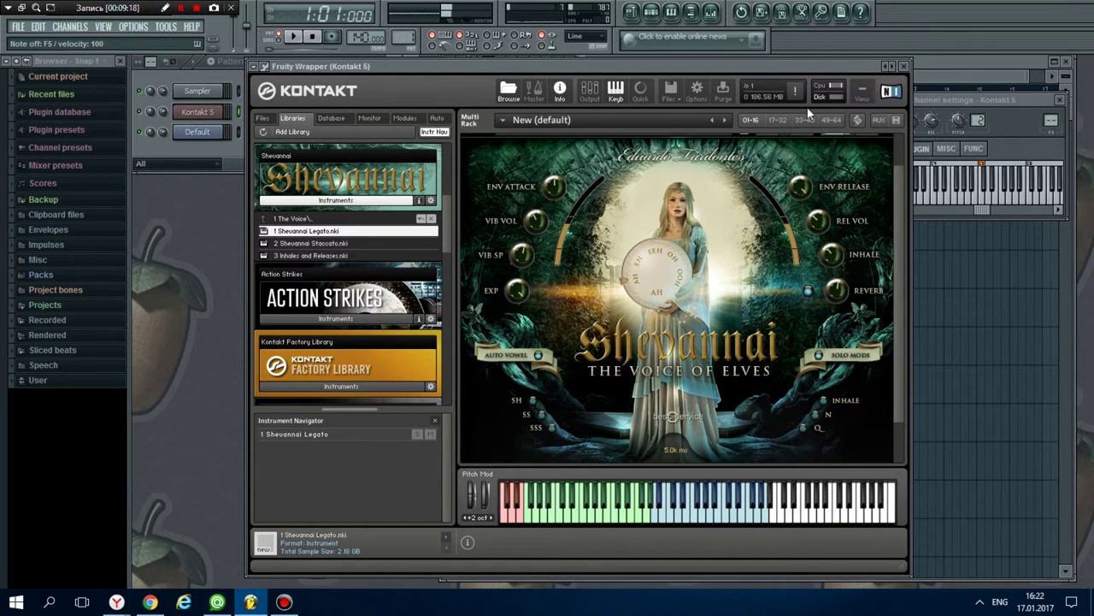
pyautogui.moveTo(809, 111); pyautogui.dragTo(801, 206)
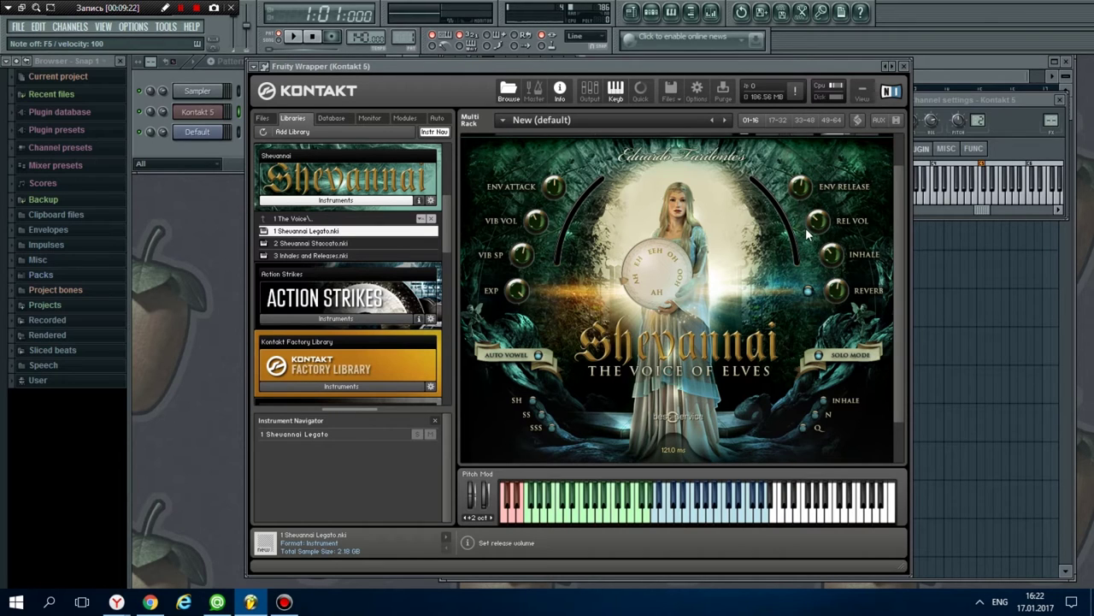
# - Audition F5 with the release volume at -6.0 dB and 24.0 dB, finishing below the maximum
pyautogui.moveTo(820, 231); pyautogui.dragTo(792, 338)
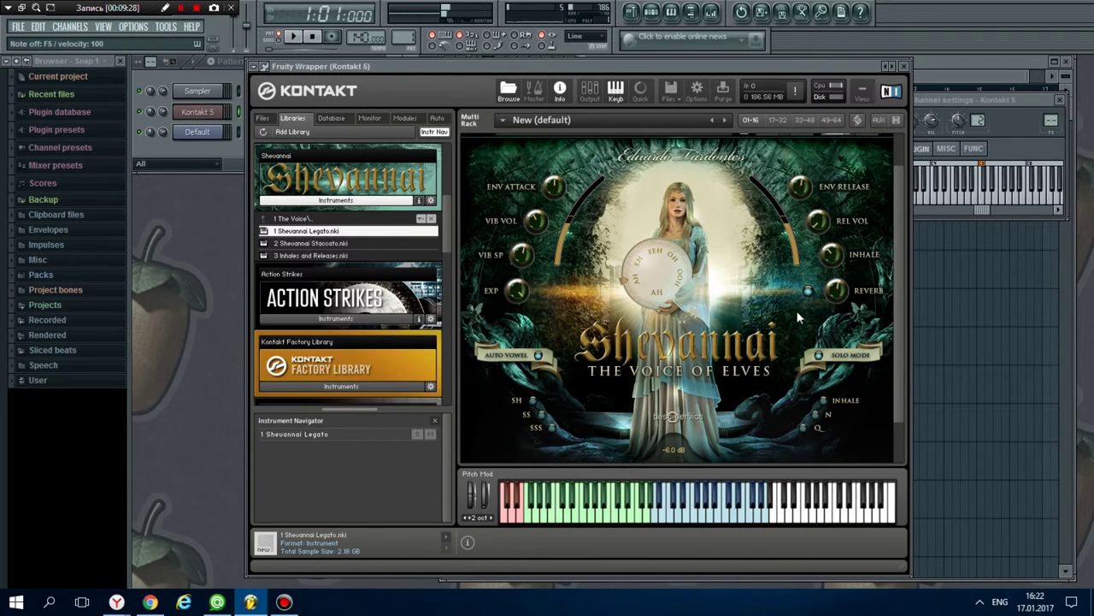
pyautogui.moveTo(809, 226); pyautogui.dragTo(827, 149)
pyautogui.press('v')
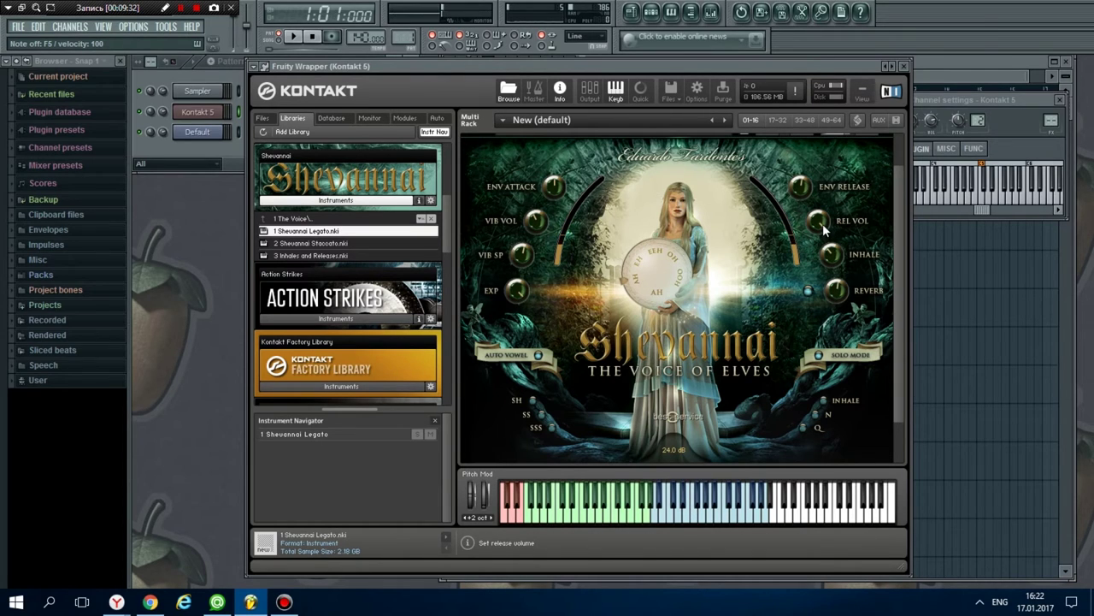
pyautogui.moveTo(822, 225); pyautogui.dragTo(822, 249)
pyautogui.press('v')
# - Audition F5 with the inhale volume at 24.0 dB and -6.0 dB, finishing at a moderate level
pyautogui.moveTo(832, 261); pyautogui.dragTo(845, 181)
pyautogui.press('v')
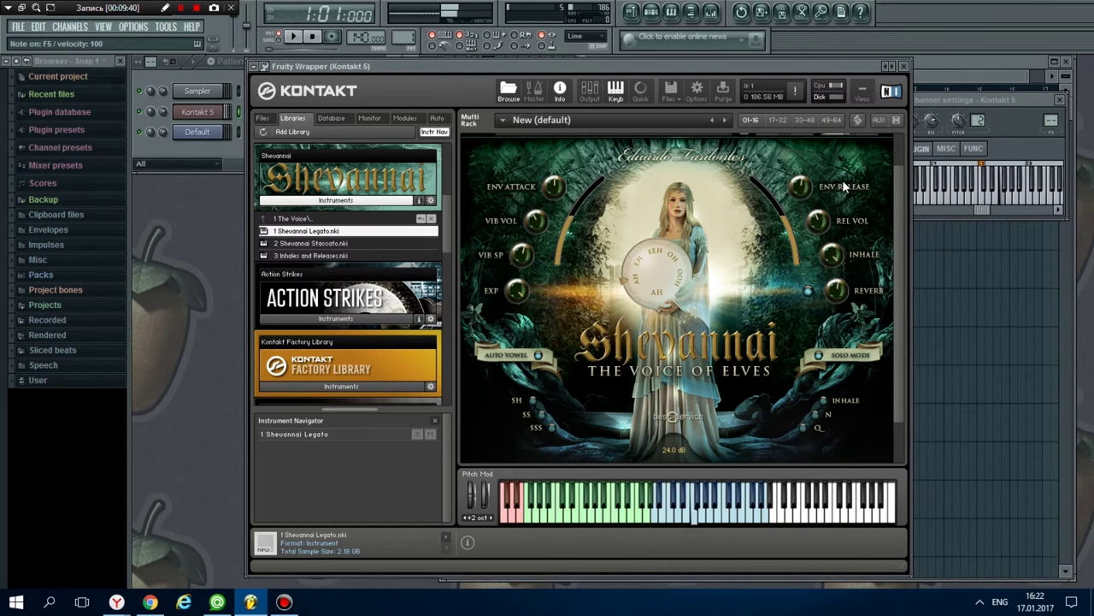
pyautogui.scroll(-5, 842, 186)
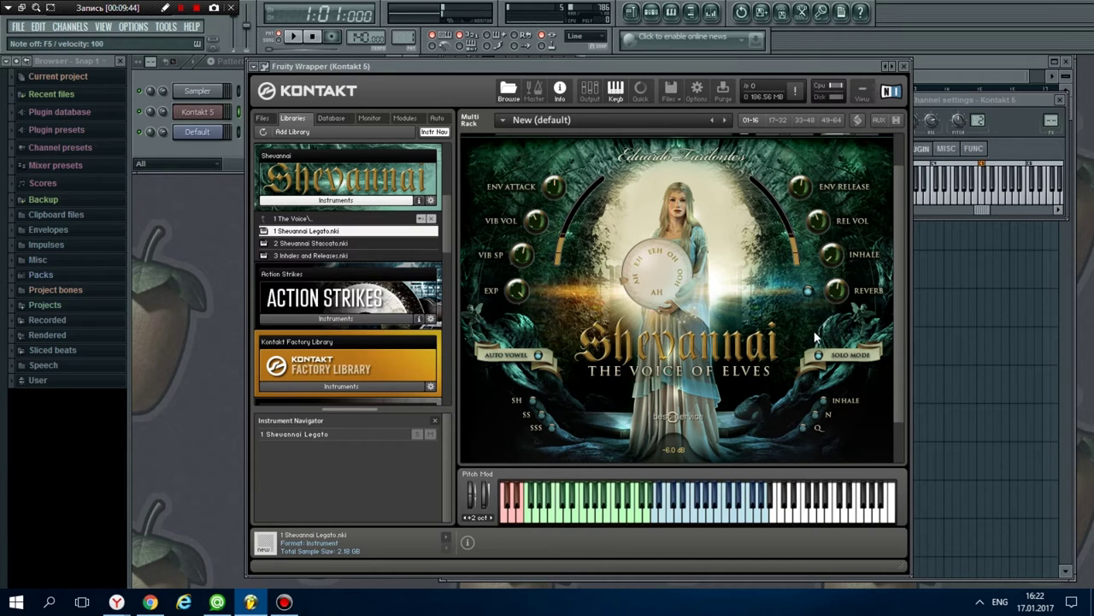
pyautogui.moveTo(832, 265); pyautogui.dragTo(836, 242)
# - Audition F5 with the inhale volume at different levels between -6.0 dB and 24.0 dB, finishing at 12.4 dB
pyautogui.moveTo(838, 293); pyautogui.dragTo(859, 228)
pyautogui.press('r')
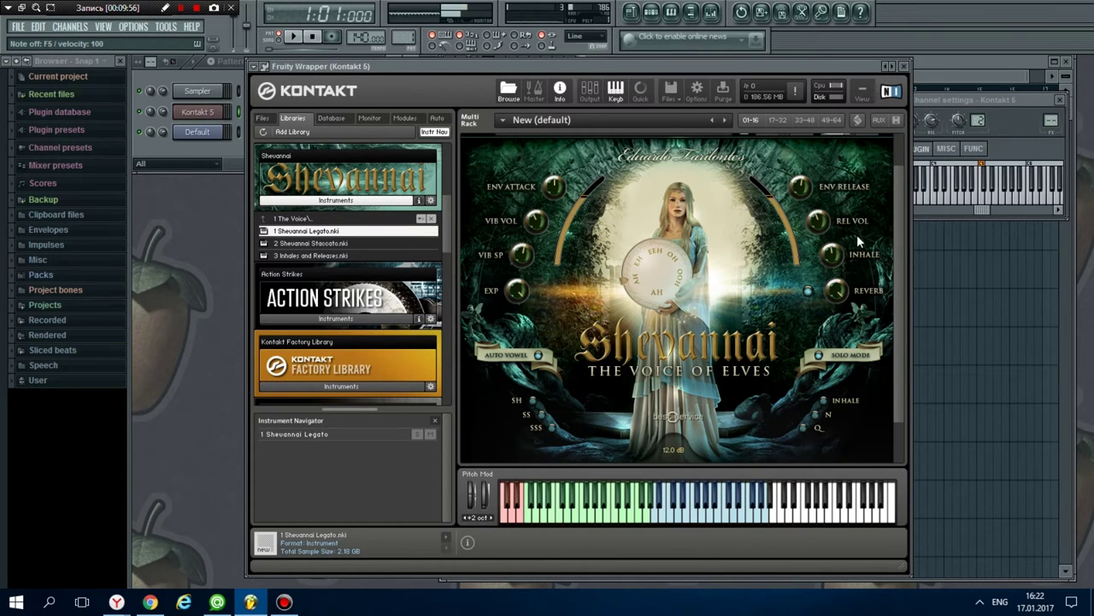
pyautogui.moveTo(833, 255); pyautogui.dragTo(864, 172)
pyautogui.press('r')
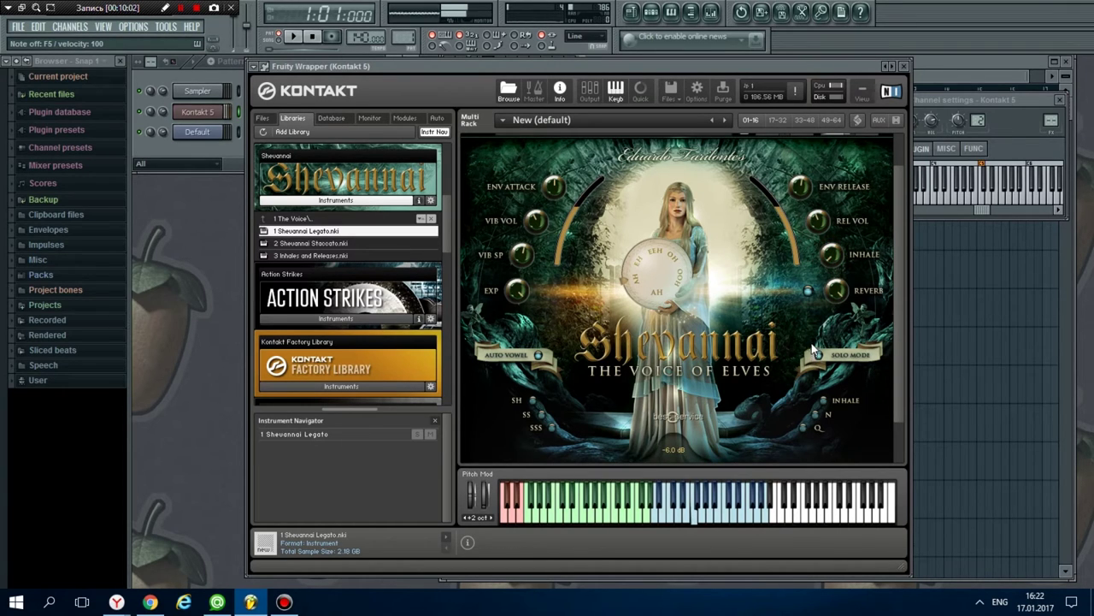
pyautogui.moveTo(834, 255); pyautogui.dragTo(868, 132)
pyautogui.press('r')
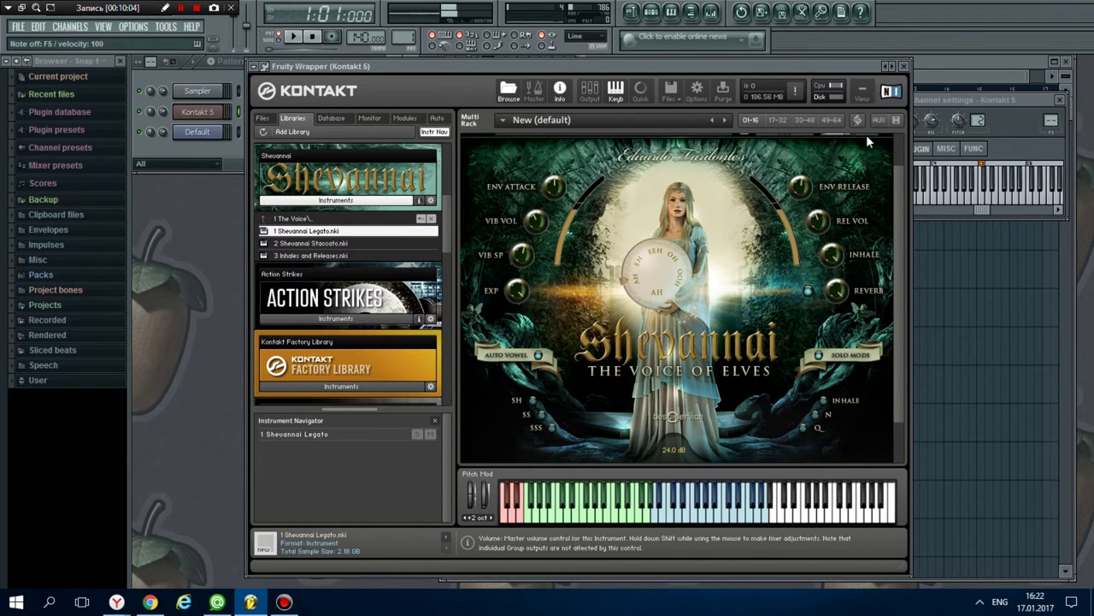
pyautogui.moveTo(832, 259); pyautogui.dragTo(833, 269)
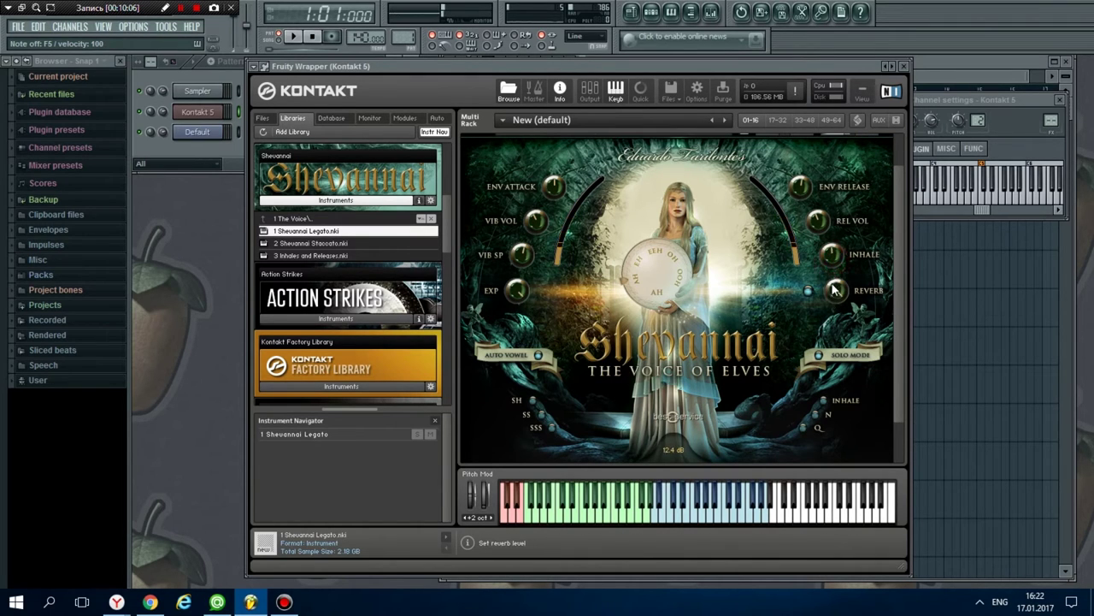
# - Compare F5 with the reverb level turned fully down and raised again
pyautogui.moveTo(839, 298); pyautogui.dragTo(834, 382)
pyautogui.press('r')
pyautogui.moveTo(841, 299); pyautogui.dragTo(840, 258)
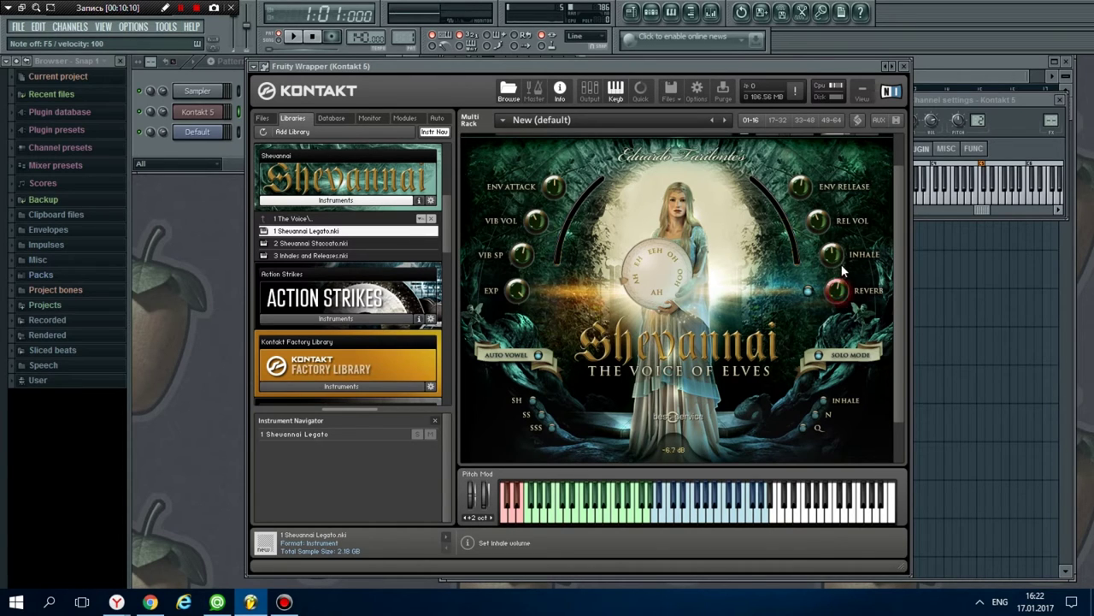
pyautogui.press('r')
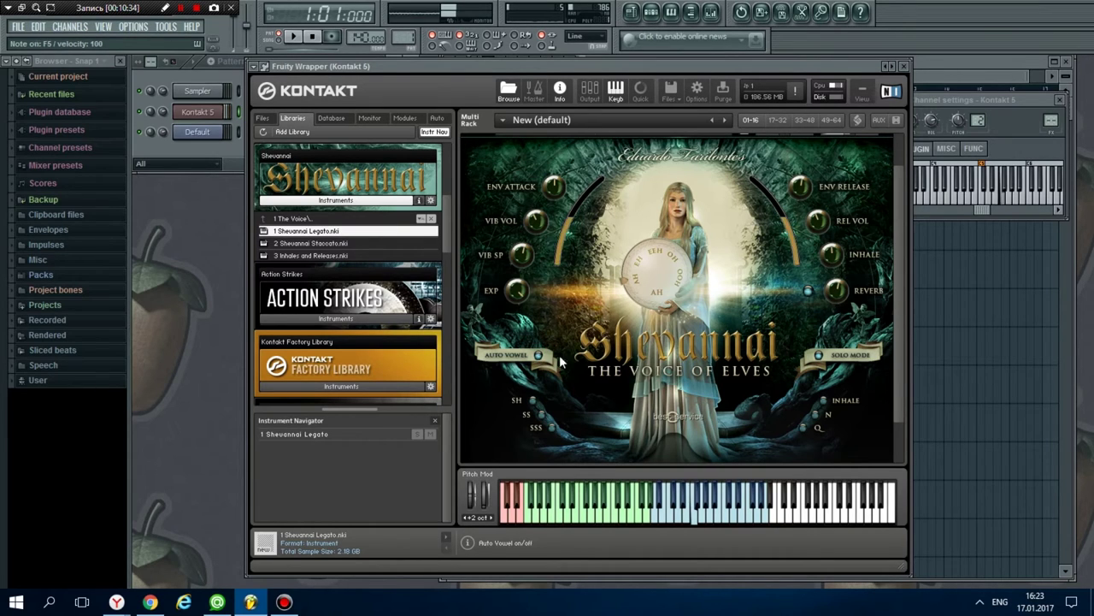
# - Toggle solo mode for the legato instrument, and switch the SH release on and off again
pyautogui.click(820, 355)
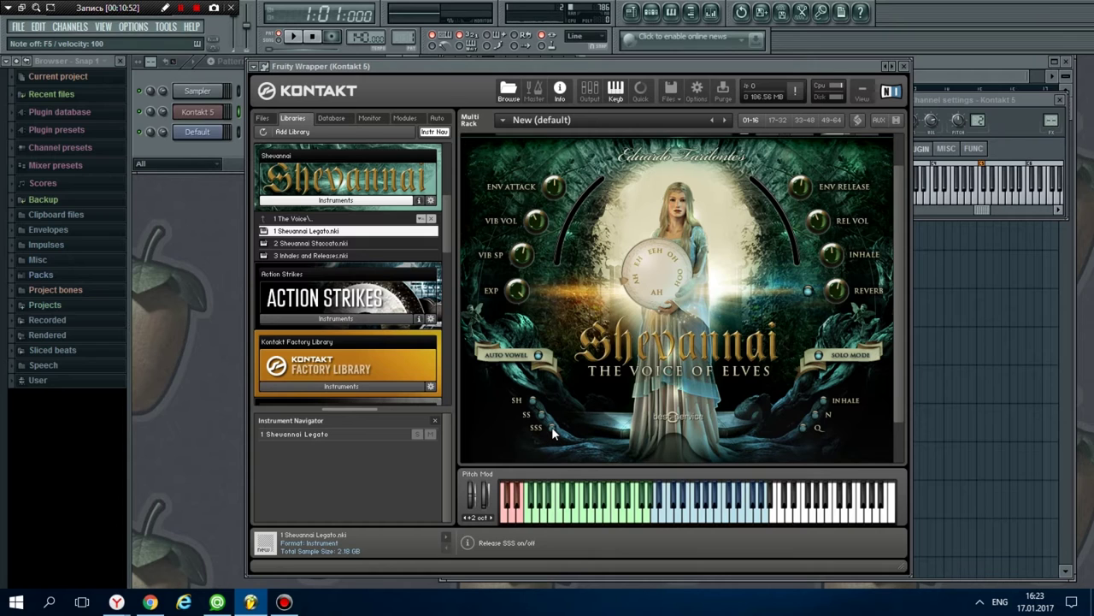
pyautogui.scroll(-3, 901, 290)
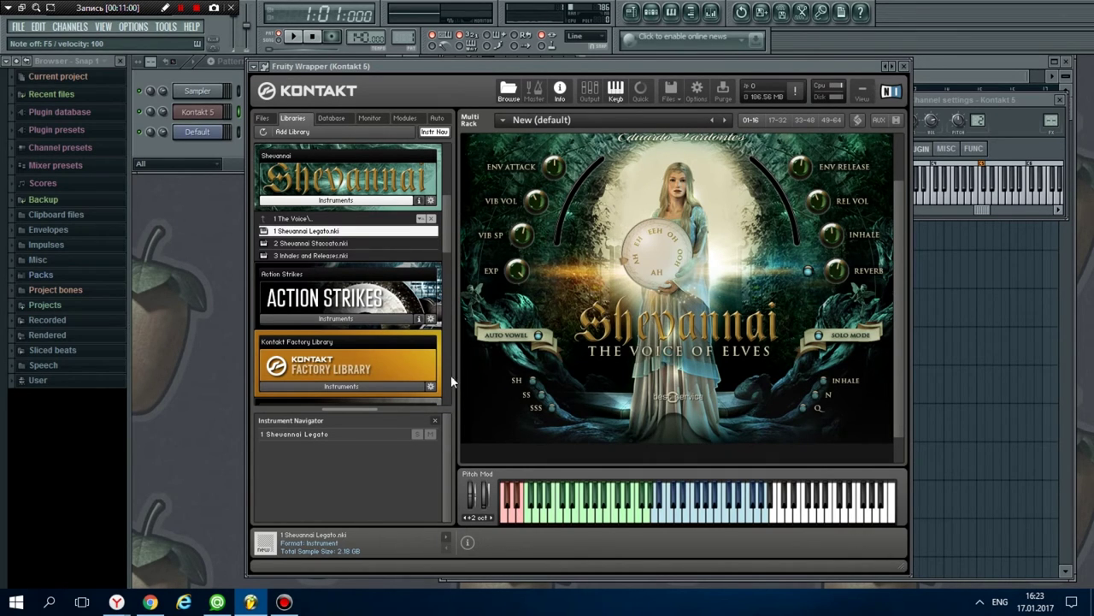
pyautogui.click(533, 381)
pyautogui.click(533, 381)
# - Remove Shevannai Legato from the rack without saving its changes and load Shevannai Staccato in its place
pyautogui.moveTo(902, 259); pyautogui.dragTo(893, 203)
pyautogui.click(301, 435)
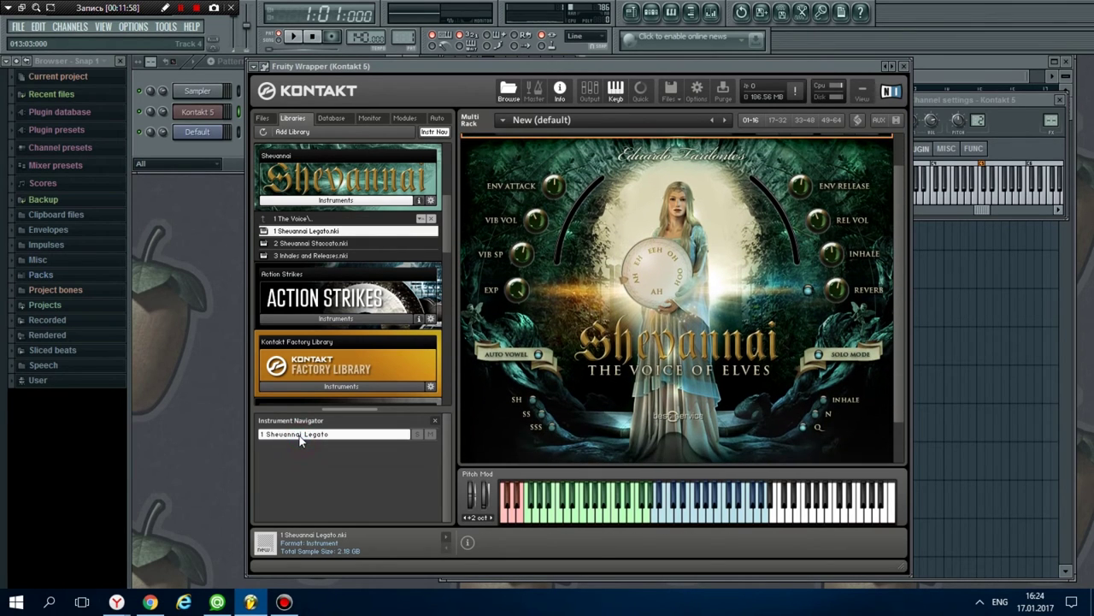
pyautogui.press('Delete')
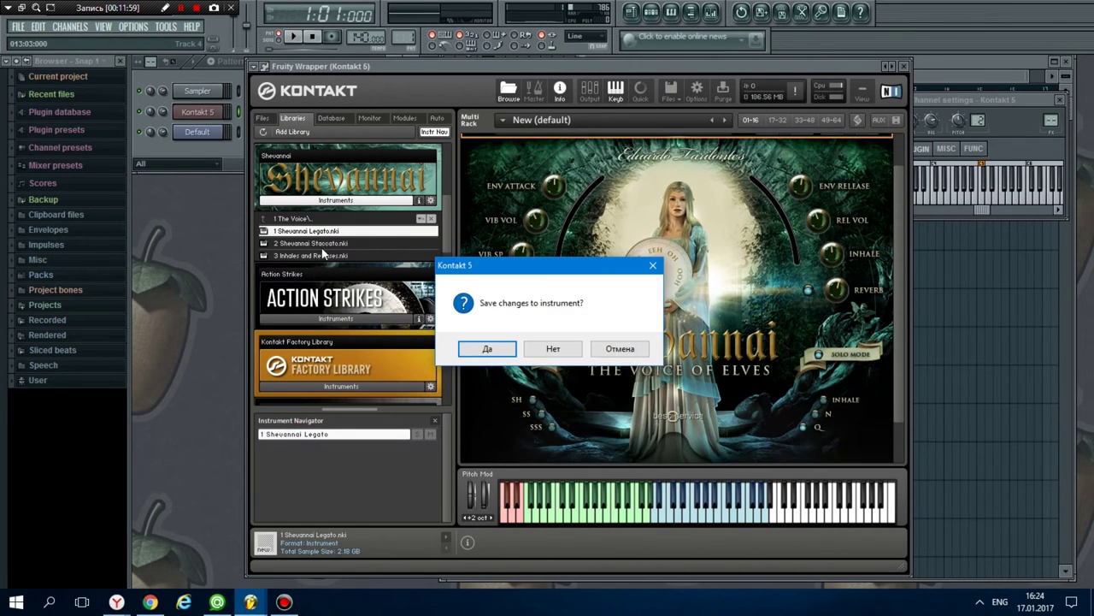
pyautogui.click(556, 352)
pyautogui.doubleClick(308, 245)
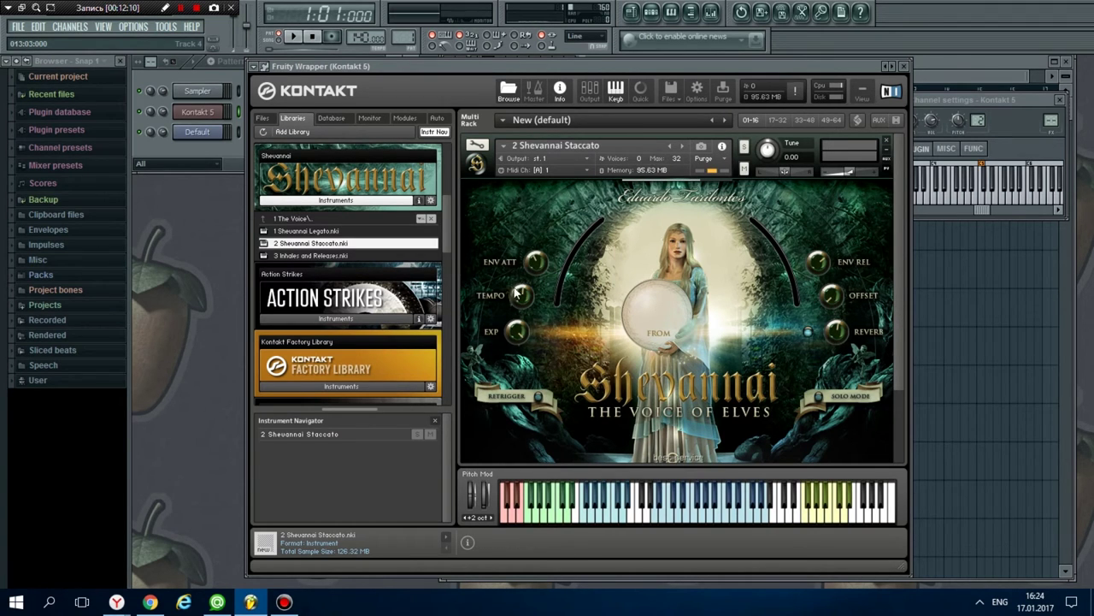
# - Play a short phrase on G4, A4, B4 and C5 with the staccato instrument
pyautogui.moveTo(902, 267); pyautogui.dragTo(896, 332)
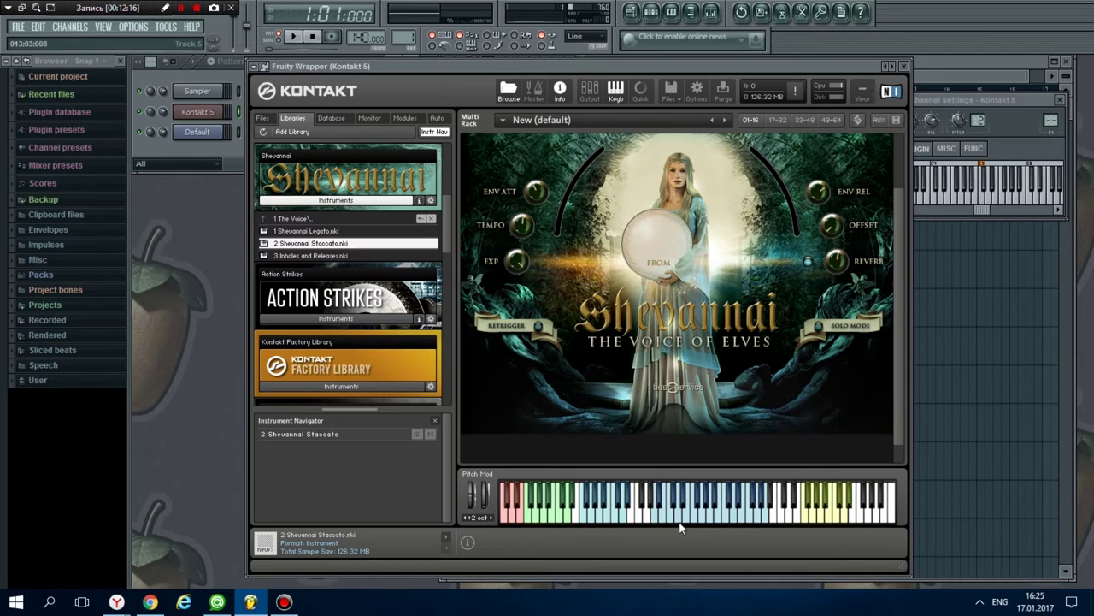
pyautogui.press('b')
pyautogui.press('m')
pyautogui.press(',')
pyautogui.press('m')
pyautogui.press('n')
pyautogui.press('m')
pyautogui.press(',')
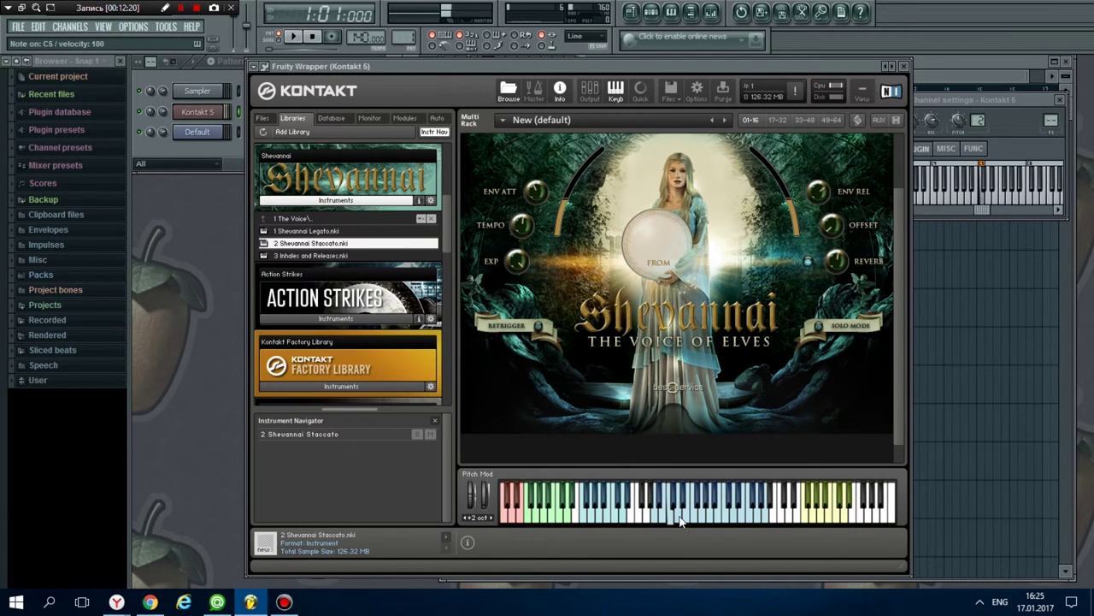
# - Toggle retrigger and audition it by alternating B4 and C5
pyautogui.click(539, 326)
pyautogui.press('m')
pyautogui.press(',')
pyautogui.press('m')
pyautogui.press(',')
pyautogui.press('m')
# - Toggle solo mode twice, playing C5 and B4 after each change
pyautogui.click(819, 327)
pyautogui.press(',')
pyautogui.press('m')
pyautogui.click(819, 330)
pyautogui.press(',')
pyautogui.press('m')
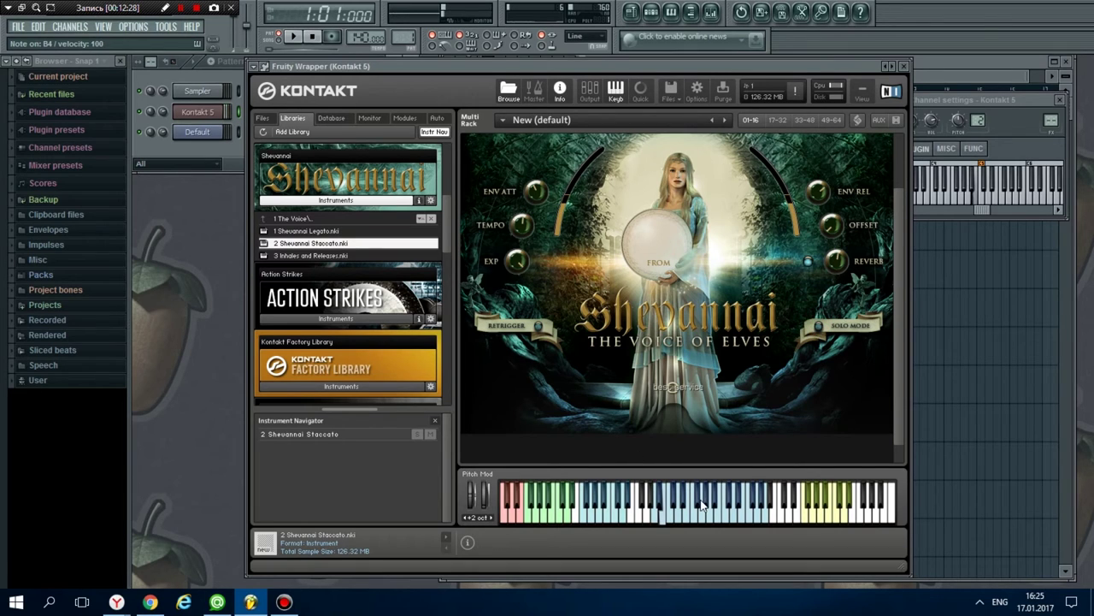
pyautogui.press(',')
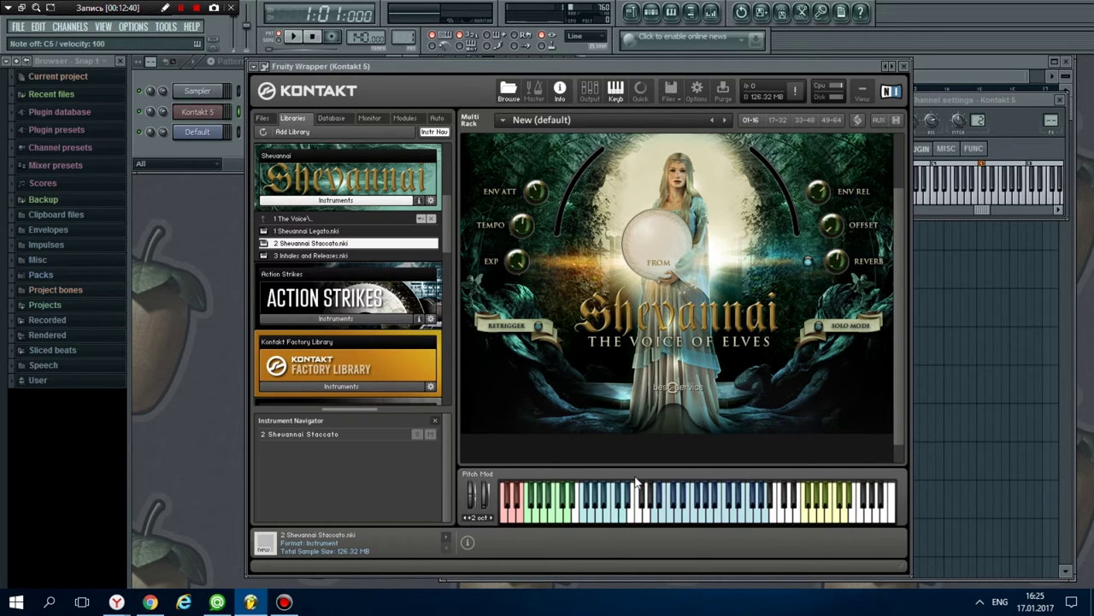
# - Try different syllable keyswitches in the light-blue low range of the keyboard, finishing on SA
pyautogui.click(589, 516)
pyautogui.click(616, 522)
pyautogui.click(621, 520)
pyautogui.click(594, 518)
pyautogui.click(613, 522)
pyautogui.click(621, 519)
pyautogui.click(603, 518)
pyautogui.click(585, 517)
pyautogui.click(603, 518)
pyautogui.click(613, 520)
# - Play several notes, including B4 and A4, with the SA syllable selected
pyautogui.click(677, 523)
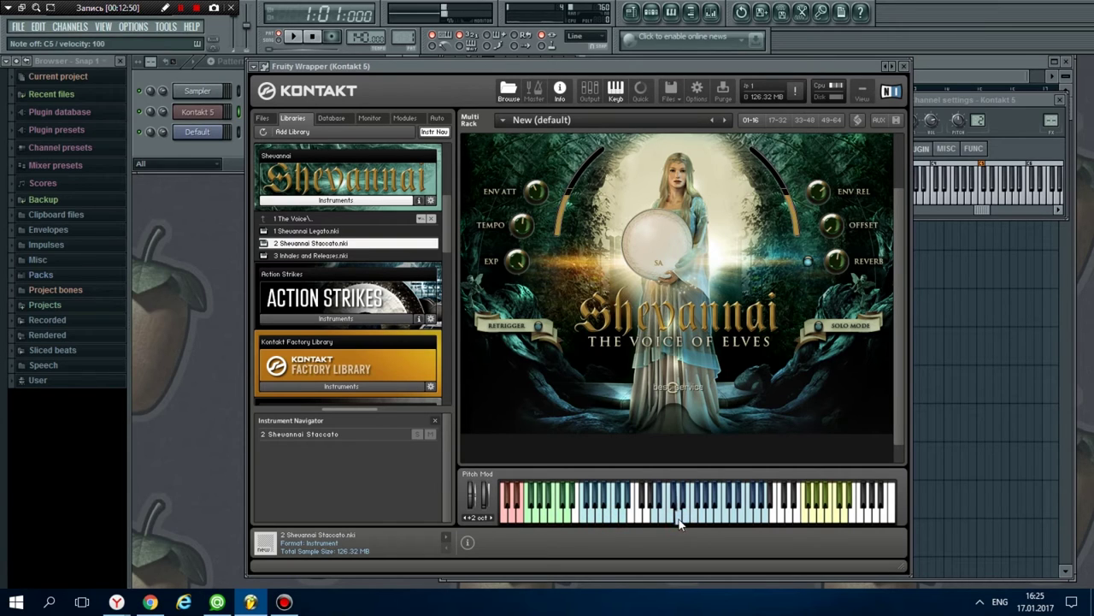
pyautogui.click(702, 521)
pyautogui.press('m')
pyautogui.press('n')
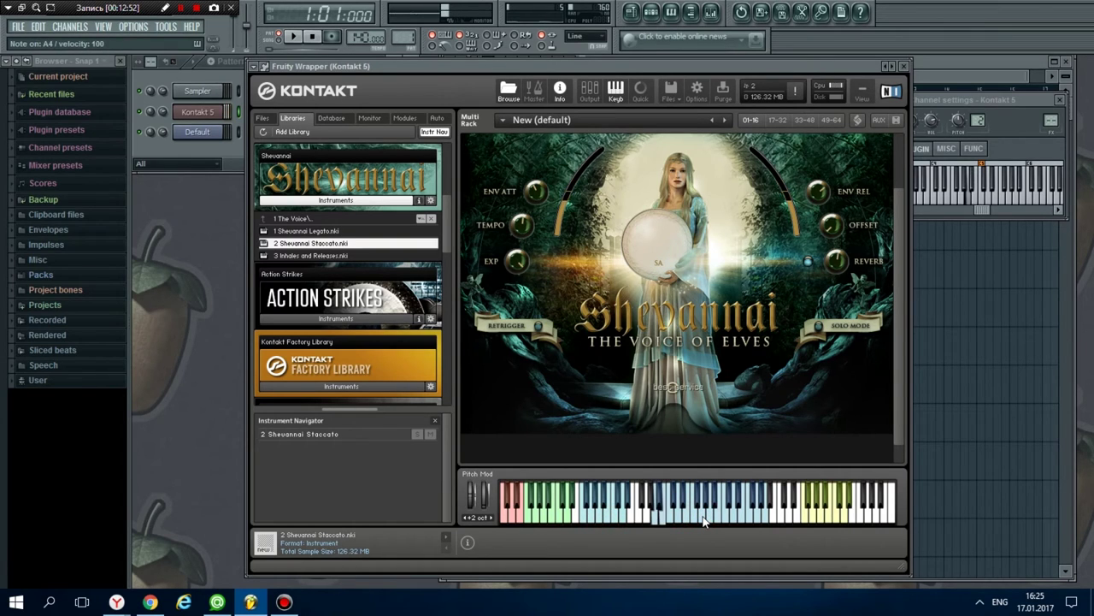
# - Run through the light-blue syllable keyswitches up to TUS, and play G4, A4 and C5
pyautogui.click(616, 517)
pyautogui.click(589, 518)
pyautogui.click(622, 519)
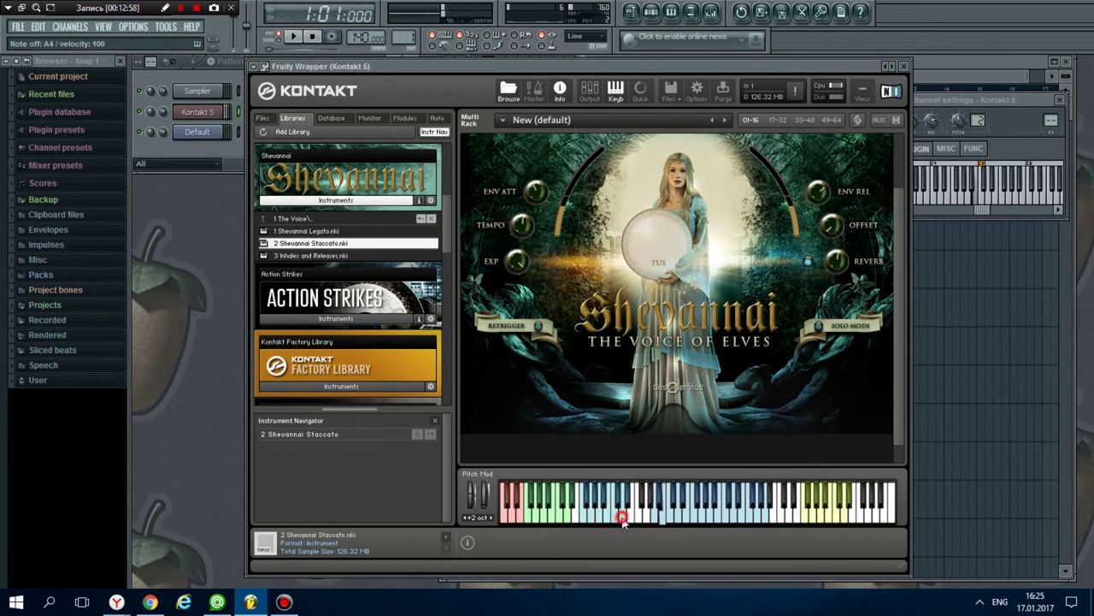
pyautogui.click(588, 518)
pyautogui.click(592, 519)
pyautogui.click(596, 519)
pyautogui.click(600, 519)
pyautogui.click(600, 519)
pyautogui.click(609, 519)
pyautogui.click(619, 518)
pyautogui.click(622, 519)
pyautogui.click(622, 520)
pyautogui.click(622, 521)
pyautogui.press('b')
pyautogui.press('n')
pyautogui.press('q')
# - Step back down the light-blue syllable keyswitches to FROM
pyautogui.click(614, 521)
pyautogui.click(603, 524)
pyautogui.click(593, 523)
pyautogui.click(587, 522)
pyautogui.click(582, 523)
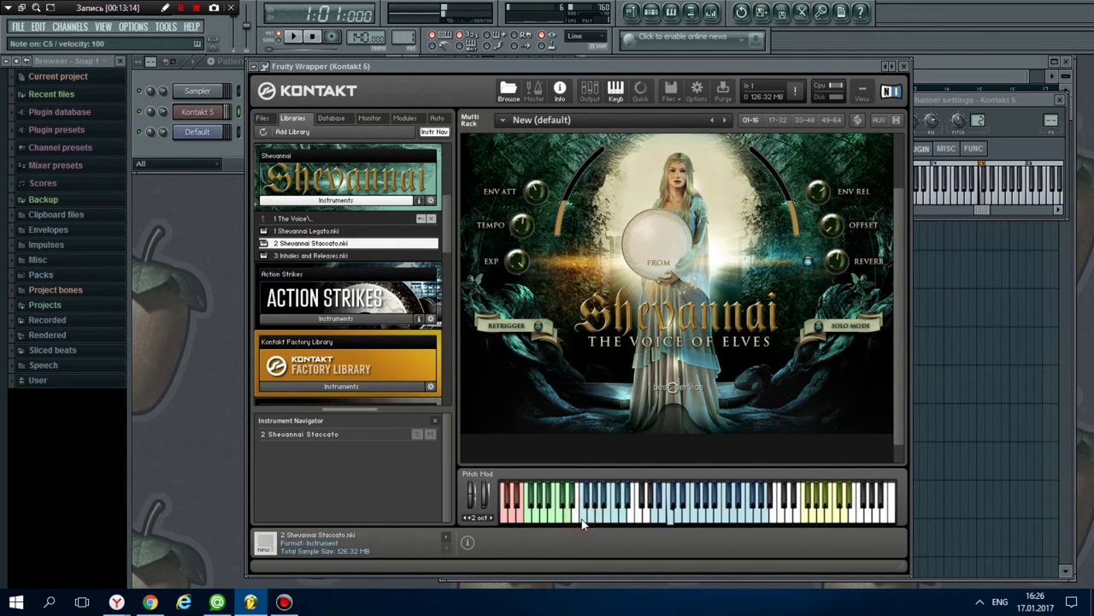
pyautogui.click(581, 524)
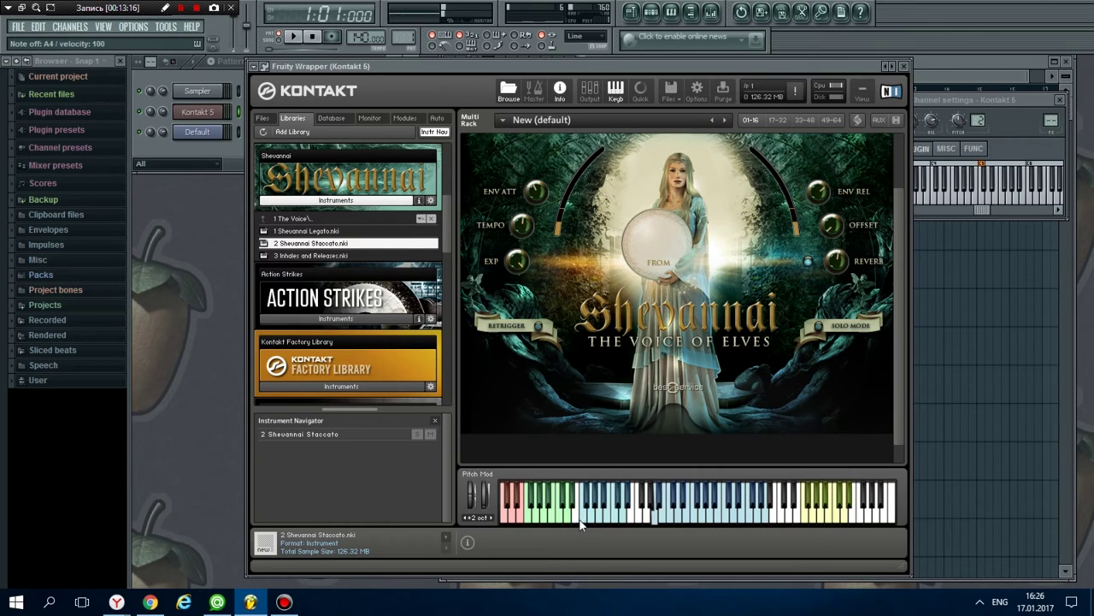
# - Try the green syllable keyswitches from high to low, including MU
pyautogui.click(565, 518)
pyautogui.click(541, 517)
pyautogui.click(547, 520)
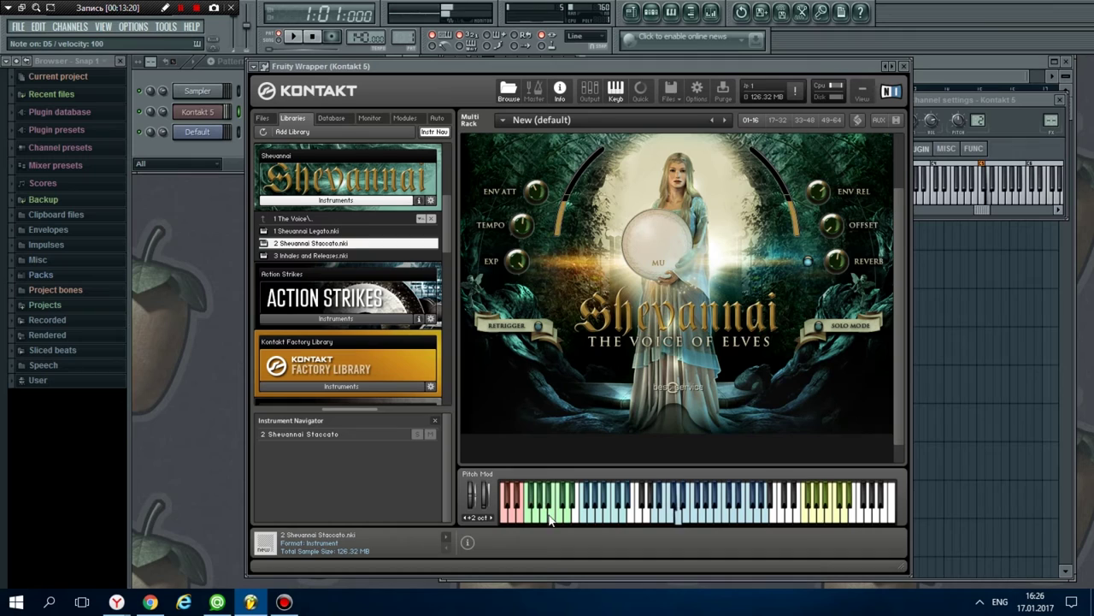
pyautogui.click(533, 518)
pyautogui.click(526, 518)
# - Try the red vowel keyswitches at the low end of the keyboard, including OOH and OH, and play a note
pyautogui.click(518, 518)
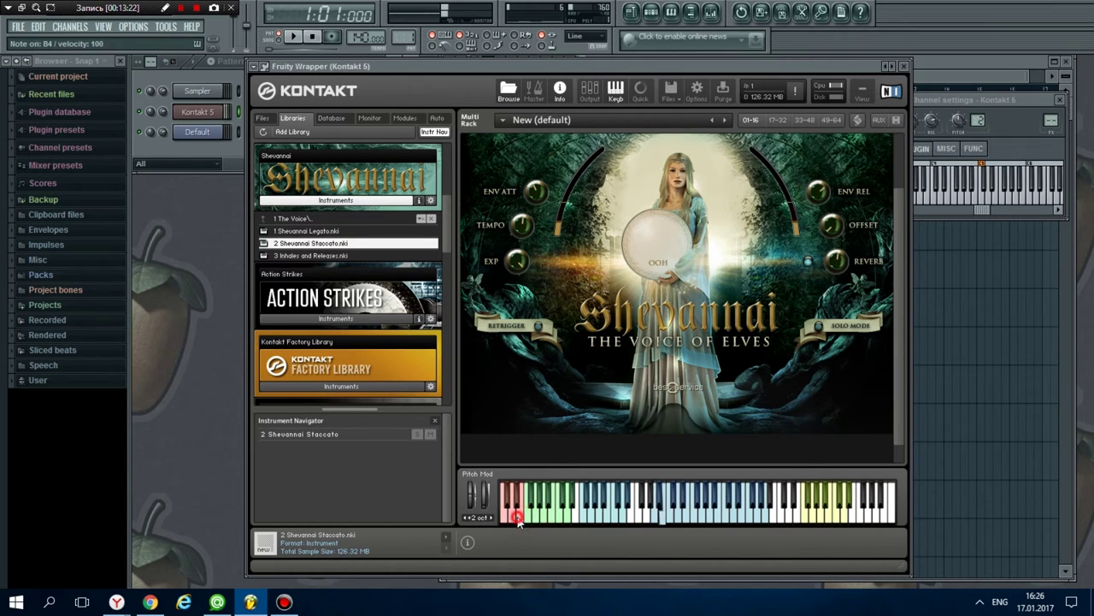
pyautogui.click(512, 522)
pyautogui.click(504, 518)
pyautogui.click(517, 504)
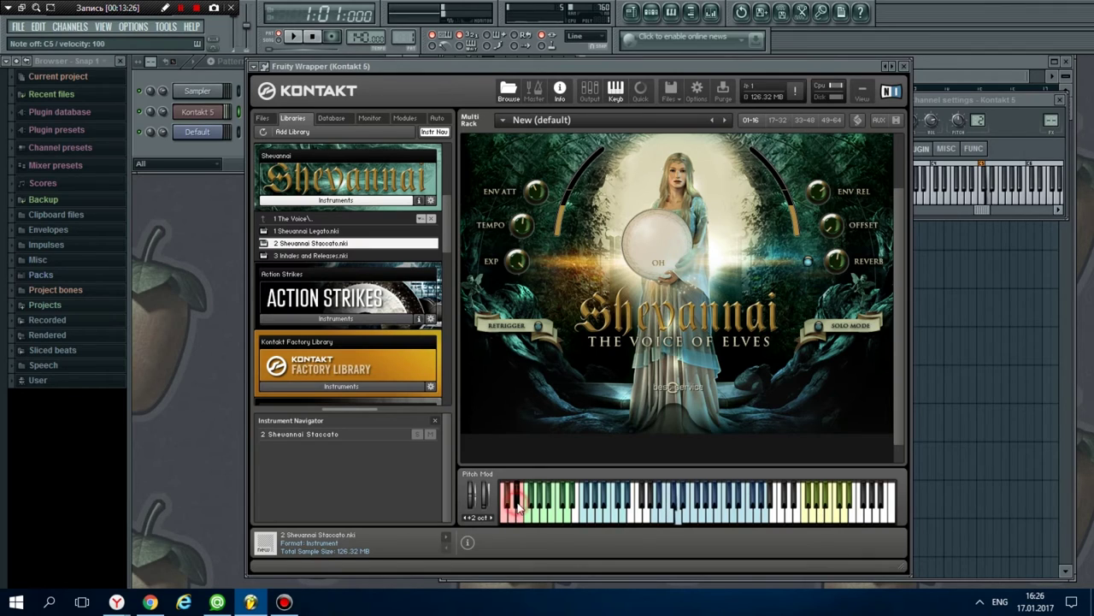
pyautogui.press('x')
# - Try a few of the yellow keys near the high end of the keyboard, playing D5 in between
pyautogui.click(828, 518)
pyautogui.click(839, 520)
pyautogui.press('x')
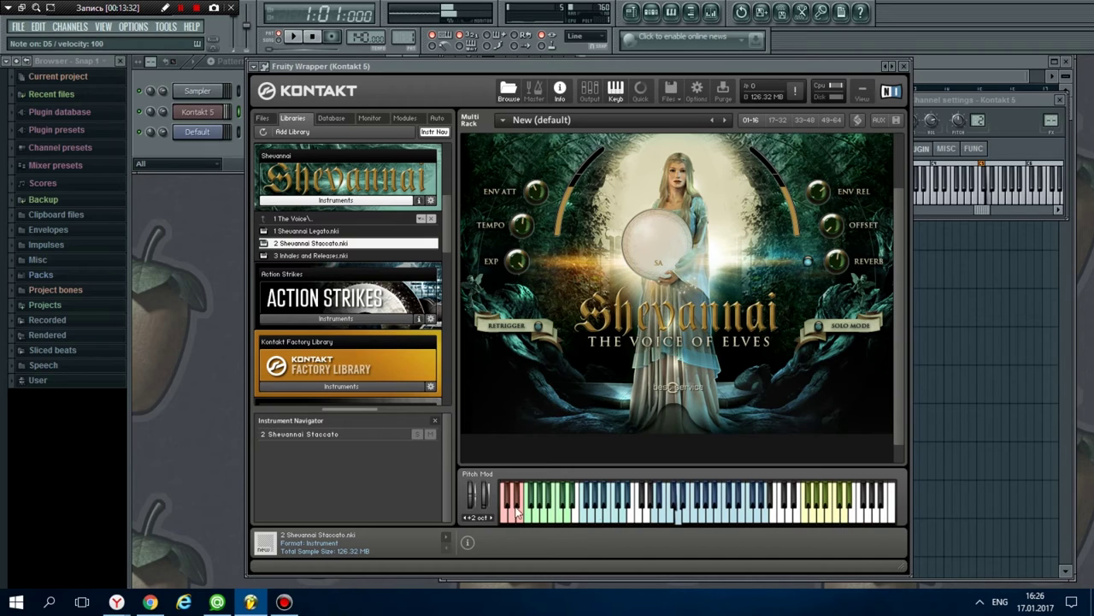
pyautogui.click(824, 520)
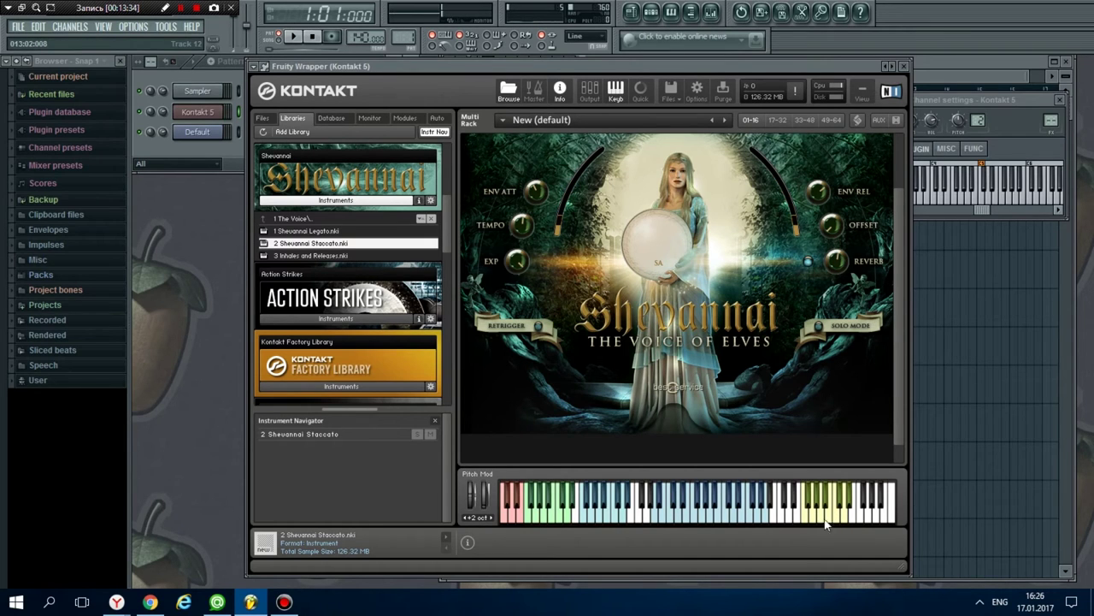
# - Step up through the yellow keys from the lowest to the highest and play C5
pyautogui.click(807, 518)
pyautogui.click(812, 518)
pyautogui.click(822, 518)
pyautogui.click(834, 520)
pyautogui.click(841, 520)
pyautogui.click(846, 518)
pyautogui.press('z')
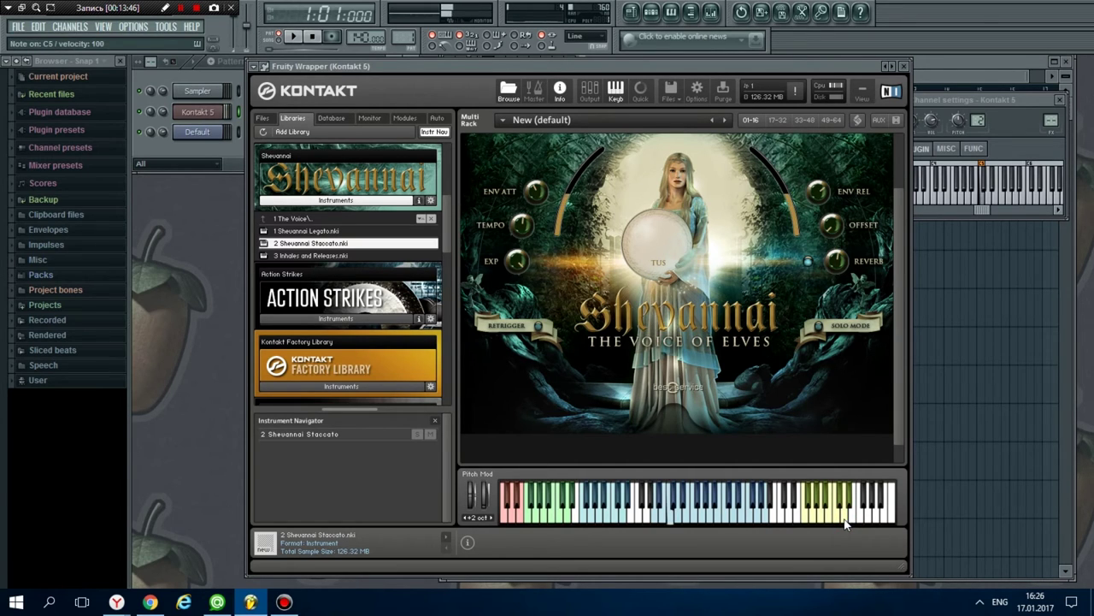
# - Audition the middle yellow keys and finish on the lowest one
pyautogui.click(820, 519)
pyautogui.click(828, 518)
pyautogui.click(826, 507)
pyautogui.click(826, 513)
pyautogui.click(818, 518)
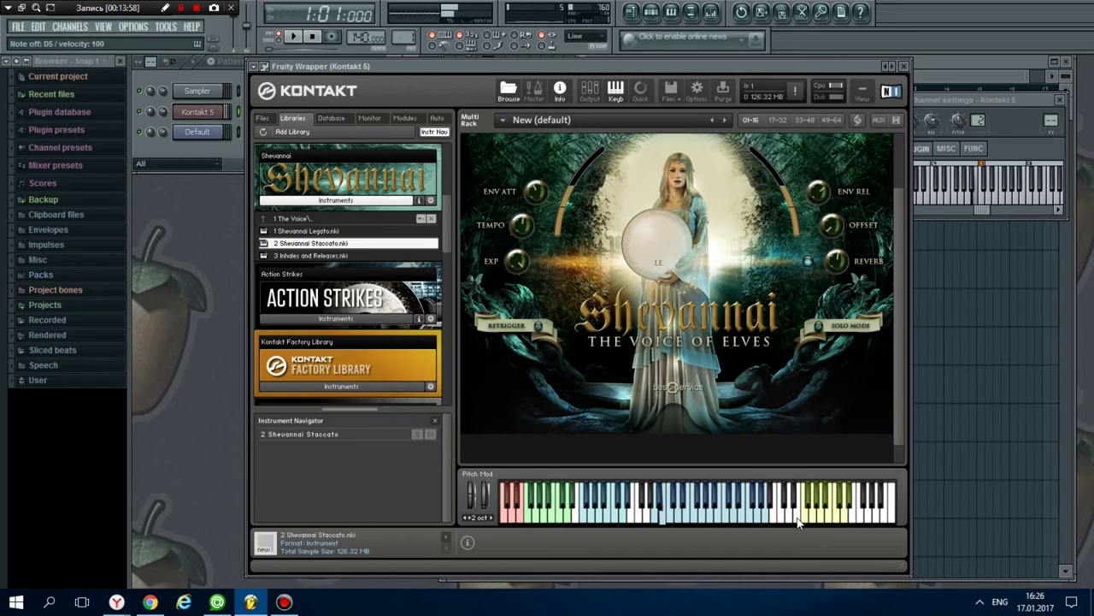
pyautogui.click(804, 518)
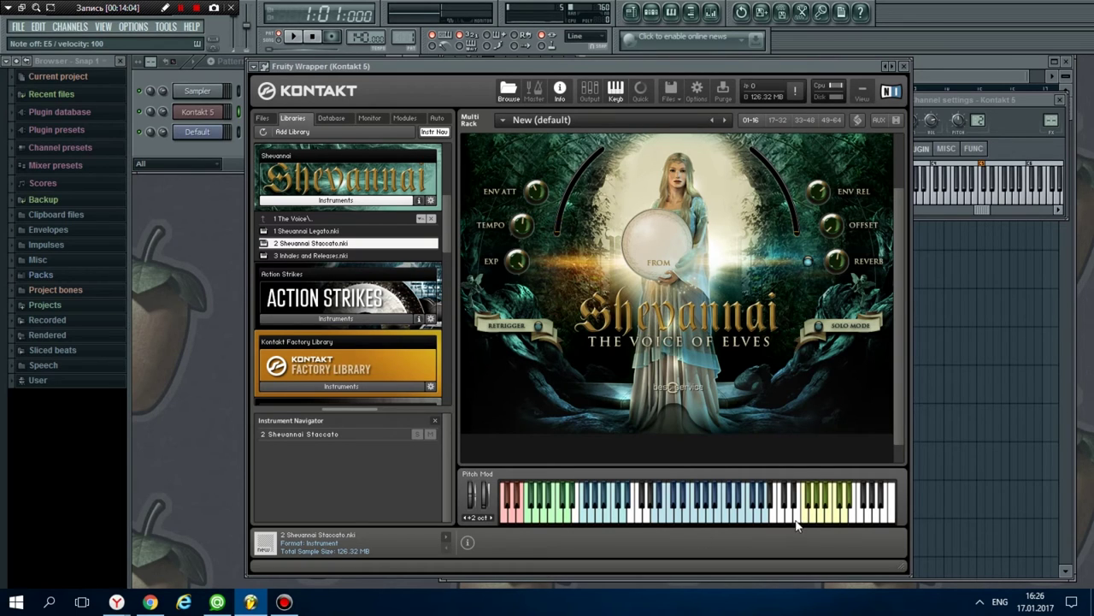
pyautogui.scroll(-1, 893, 376)
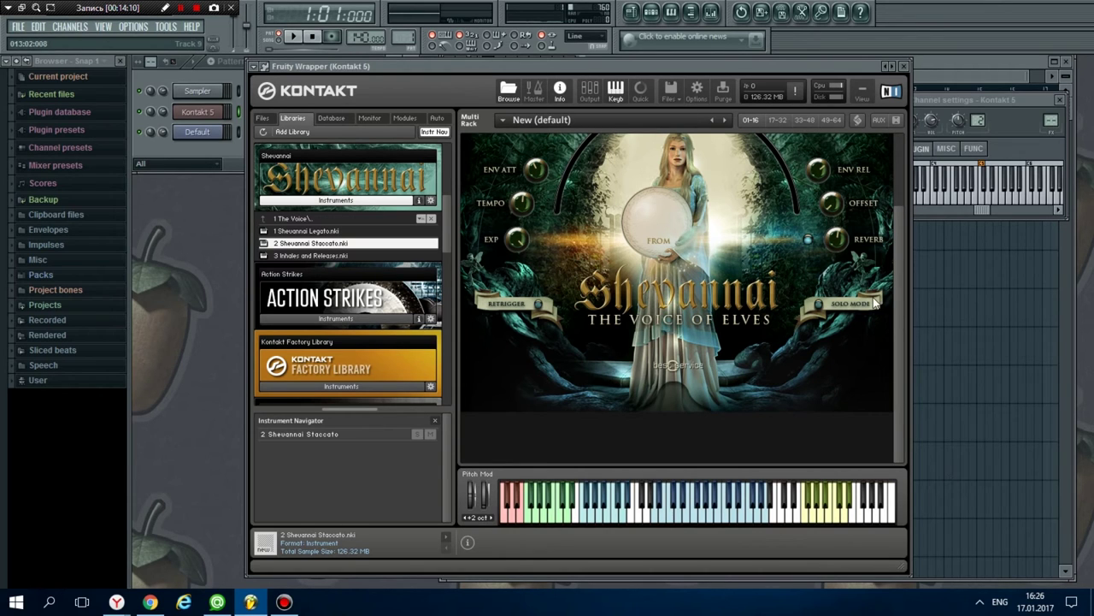
pyautogui.scroll(4, 898, 312)
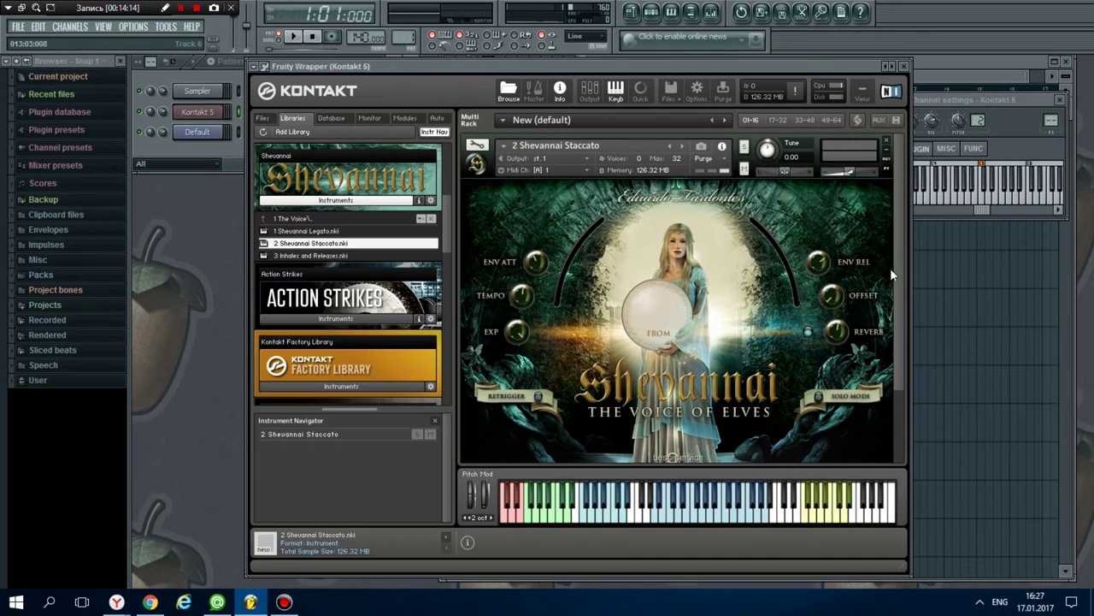
pyautogui.moveTo(898, 283); pyautogui.dragTo(908, 352)
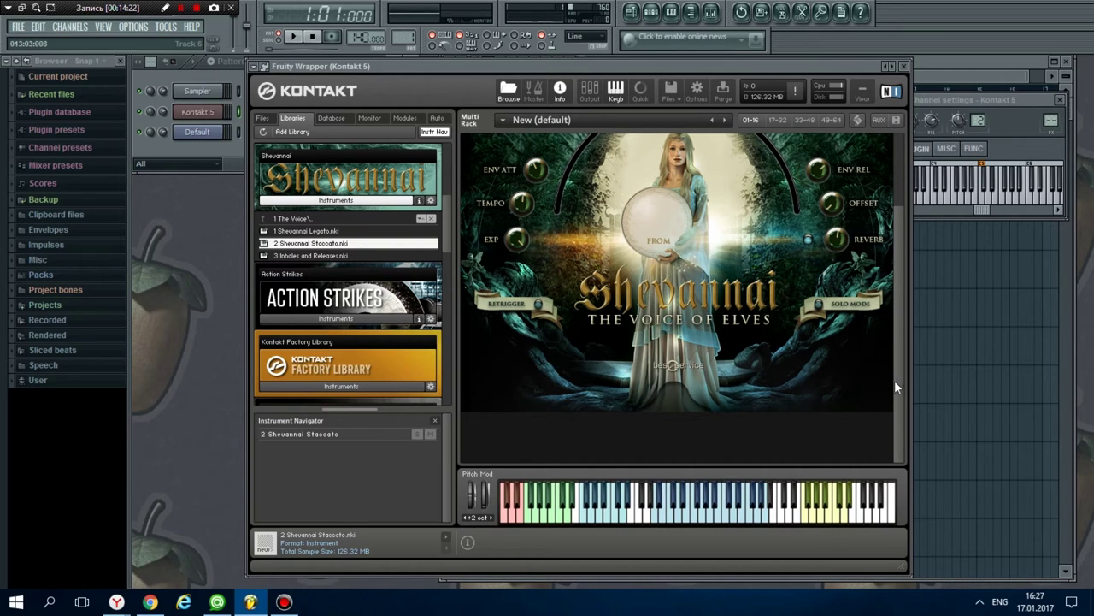
pyautogui.moveTo(900, 383); pyautogui.dragTo(897, 345)
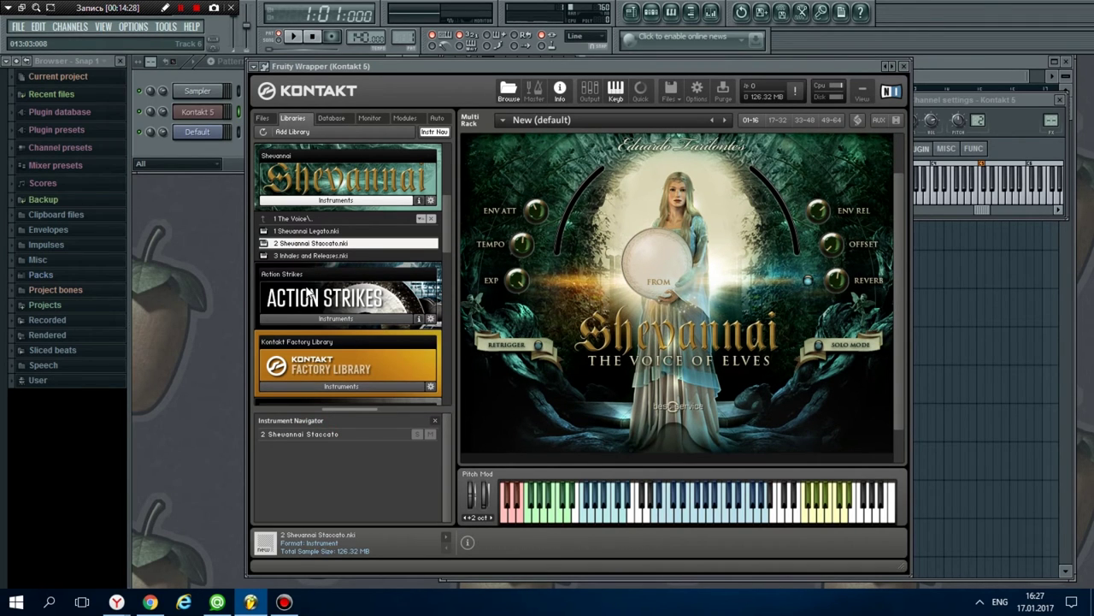
# - Remove Shevannai Staccato from the rack without saving its changes and load the Inhales and Releases instrument
pyautogui.click(308, 434)
pyautogui.press('Delete')
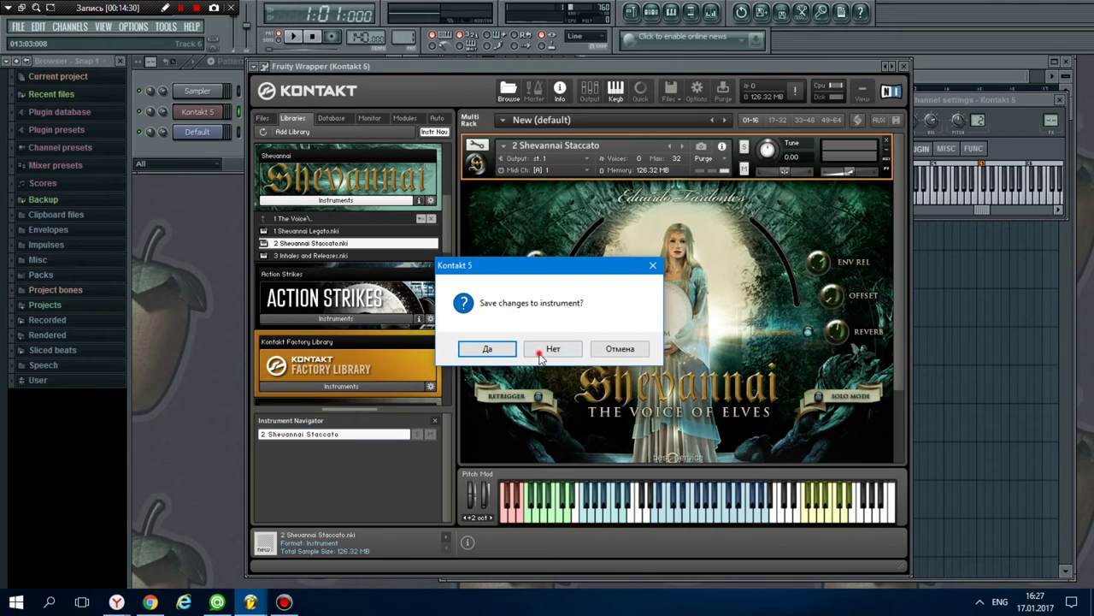
pyautogui.click(543, 350)
pyautogui.doubleClick(339, 257)
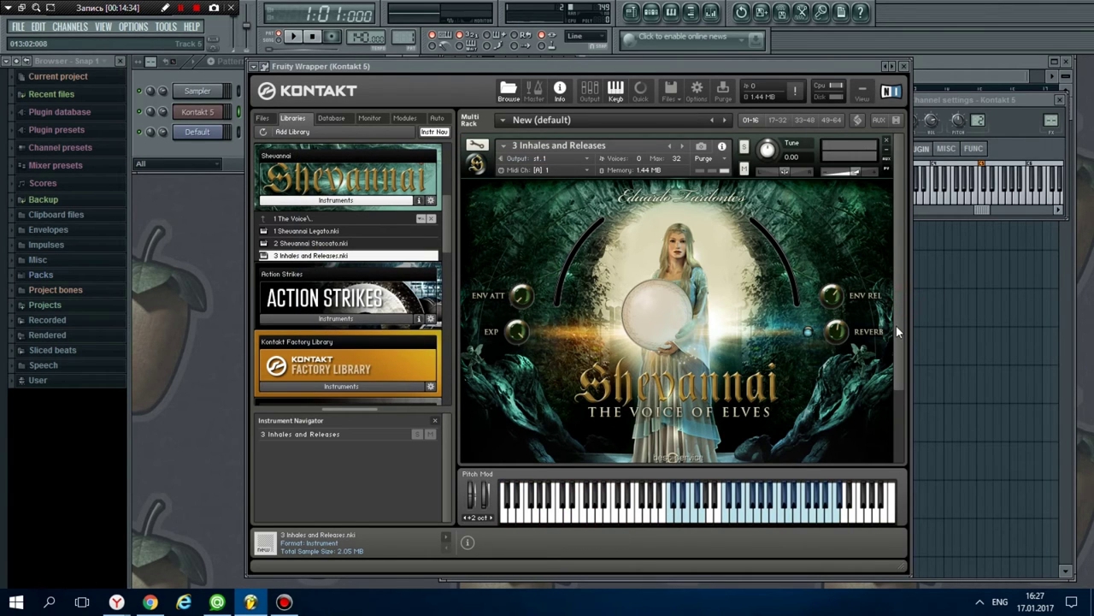
pyautogui.moveTo(894, 330); pyautogui.dragTo(897, 385)
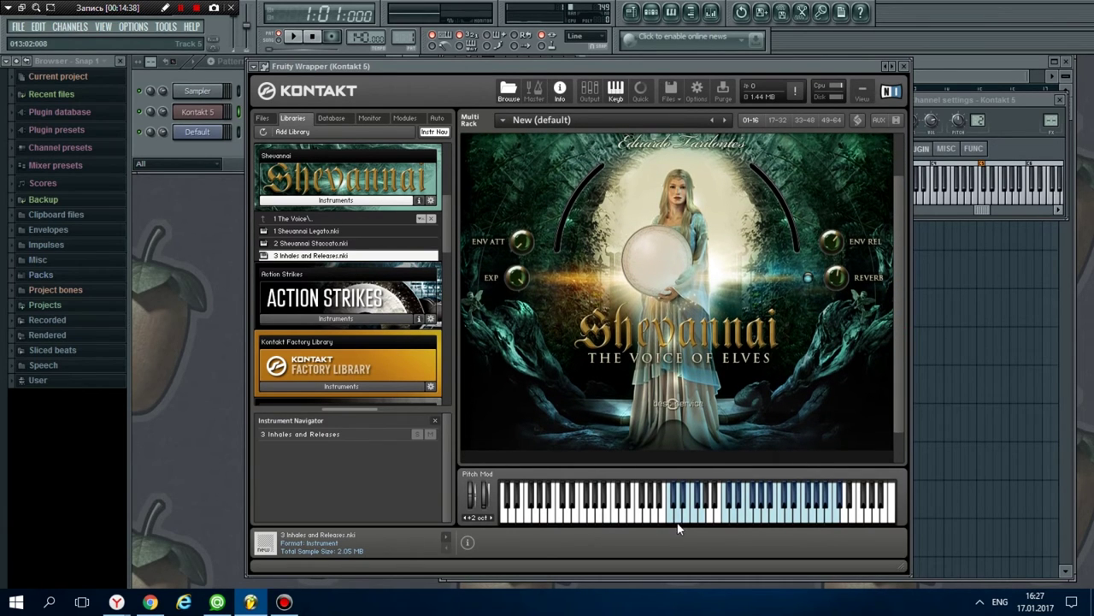
# - Audition a key in the lower blue range and play several nearby notes on the Inhales and Releases instrument
pyautogui.click(675, 524)
pyautogui.press('m')
pyautogui.press('w')
pyautogui.press('e')
# - Step down through the blue keys from the highest to the lowest to audition the breath samples
pyautogui.click(835, 519)
pyautogui.click(827, 519)
pyautogui.click(813, 519)
pyautogui.click(801, 516)
pyautogui.click(776, 516)
pyautogui.click(762, 514)
pyautogui.click(748, 516)
pyautogui.click(735, 516)
pyautogui.click(727, 517)
pyautogui.click(696, 517)
pyautogui.click(682, 516)
pyautogui.click(674, 517)
pyautogui.click(670, 517)
# - Replace Inhales and Releases in the rack with Shevannai Elven Melodic Phrases from the 2 Phrases folder
pyautogui.scroll(-2, 639, 316)
pyautogui.click(314, 430)
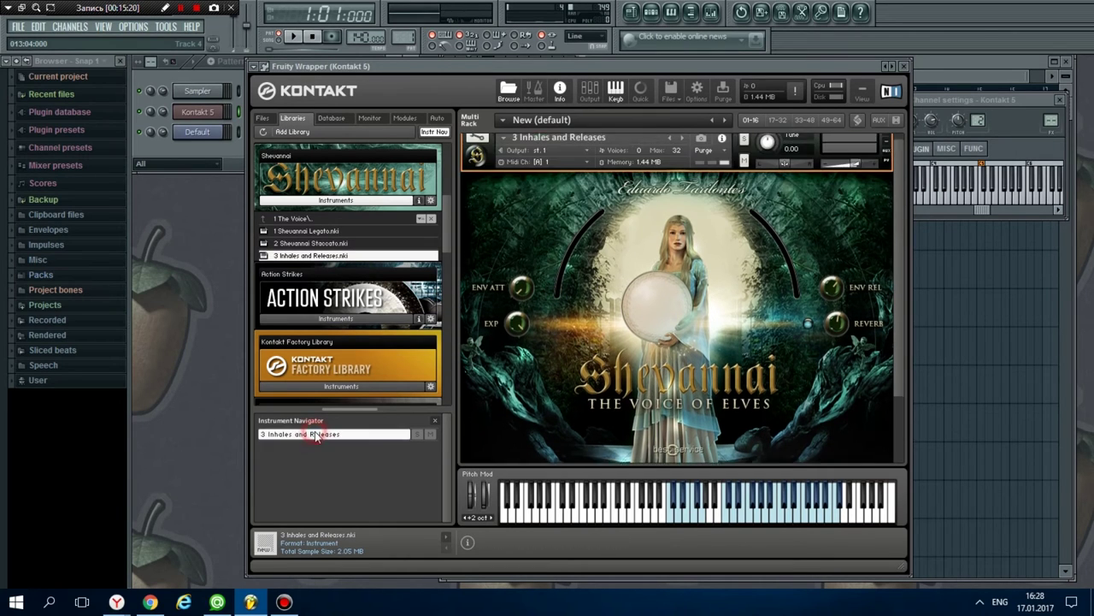
pyautogui.press('Delete')
pyautogui.doubleClick(293, 219)
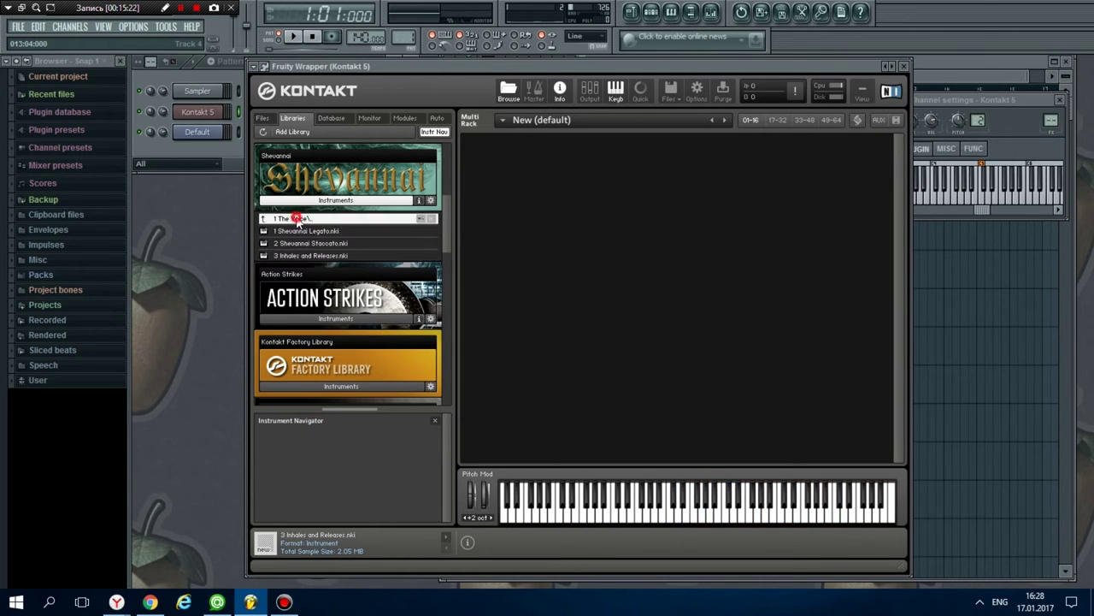
pyautogui.doubleClick(292, 231)
pyautogui.doubleClick(292, 230)
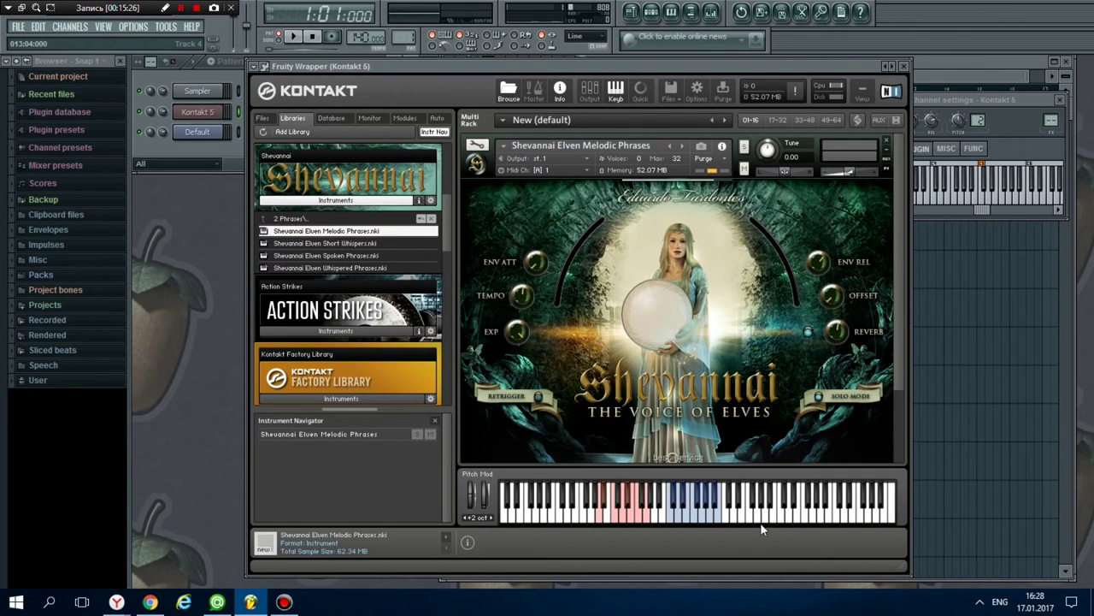
# - Audition the melodic phrases across the blue keys, including D5, B5, G5 and E5
pyautogui.click(688, 517)
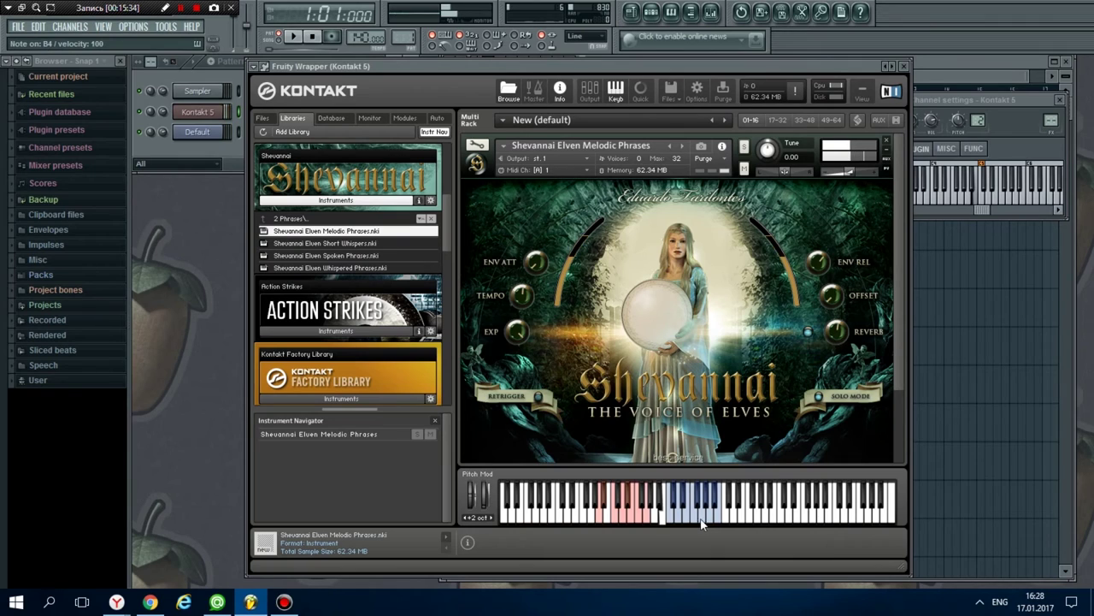
pyautogui.click(672, 524)
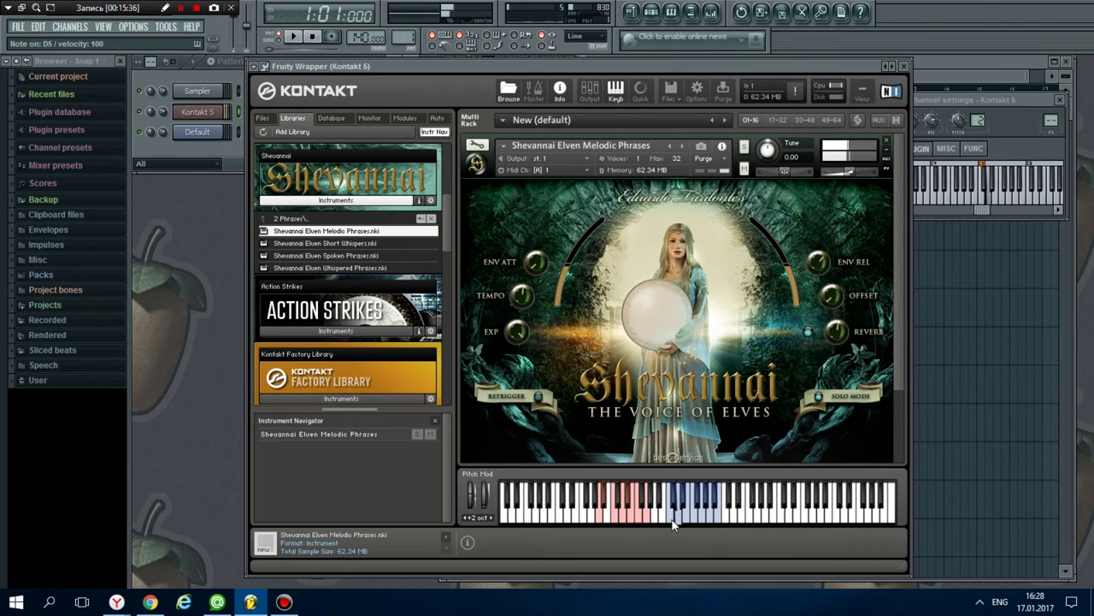
pyautogui.press('u')
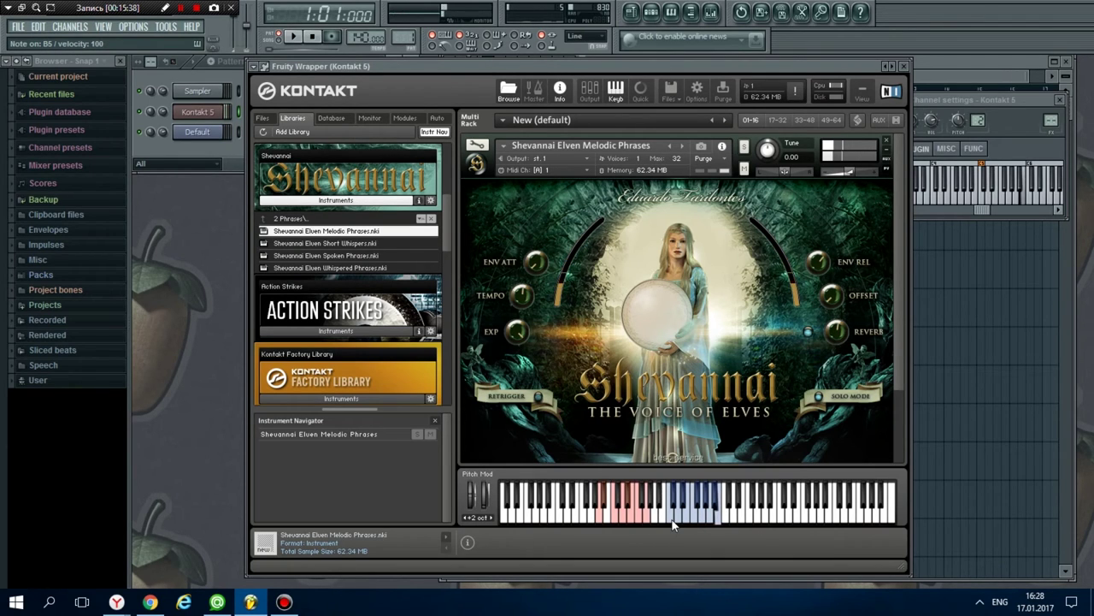
pyautogui.press('b')
pyautogui.press('b')
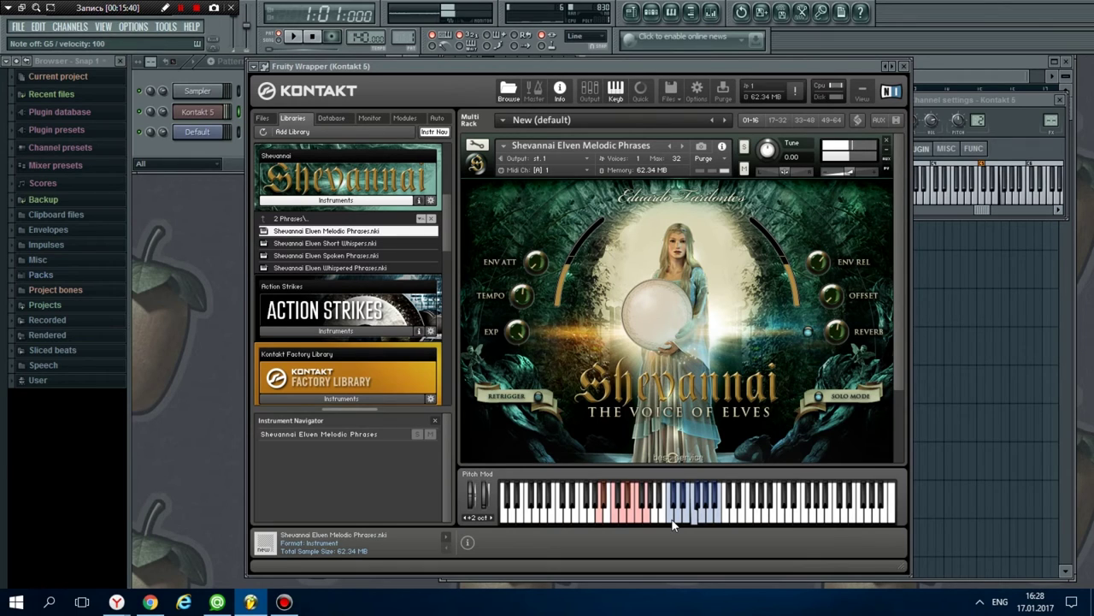
pyautogui.press('c')
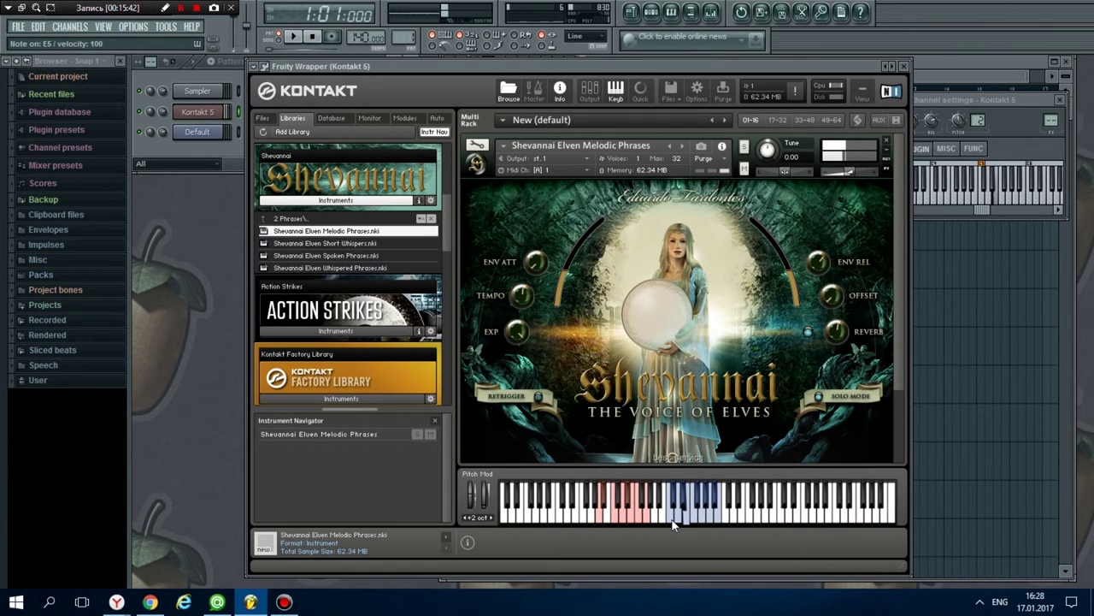
# - Try two different red keyswitches in the middle of the red range, playing G5 after each
pyautogui.moveTo(902, 306); pyautogui.dragTo(897, 397)
pyautogui.click(630, 518)
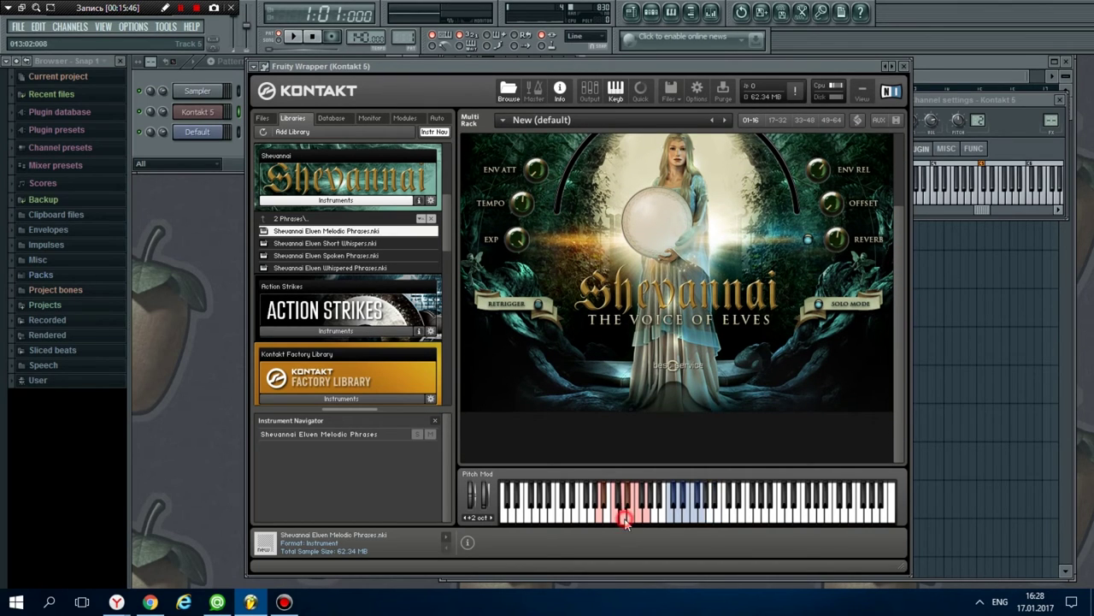
pyautogui.press('b')
pyautogui.click(640, 518)
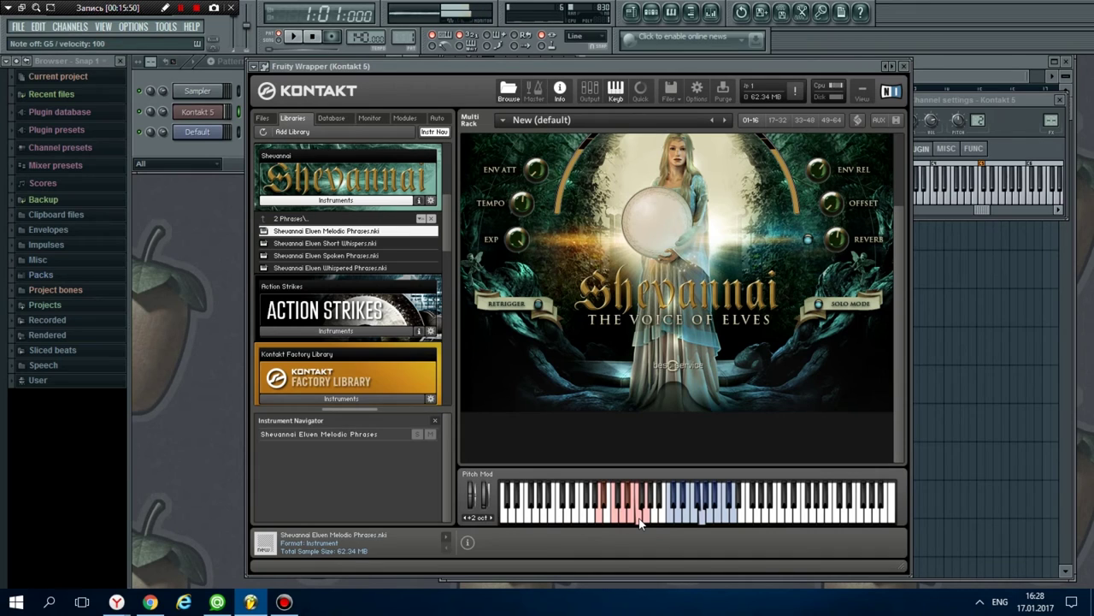
pyautogui.press('b')
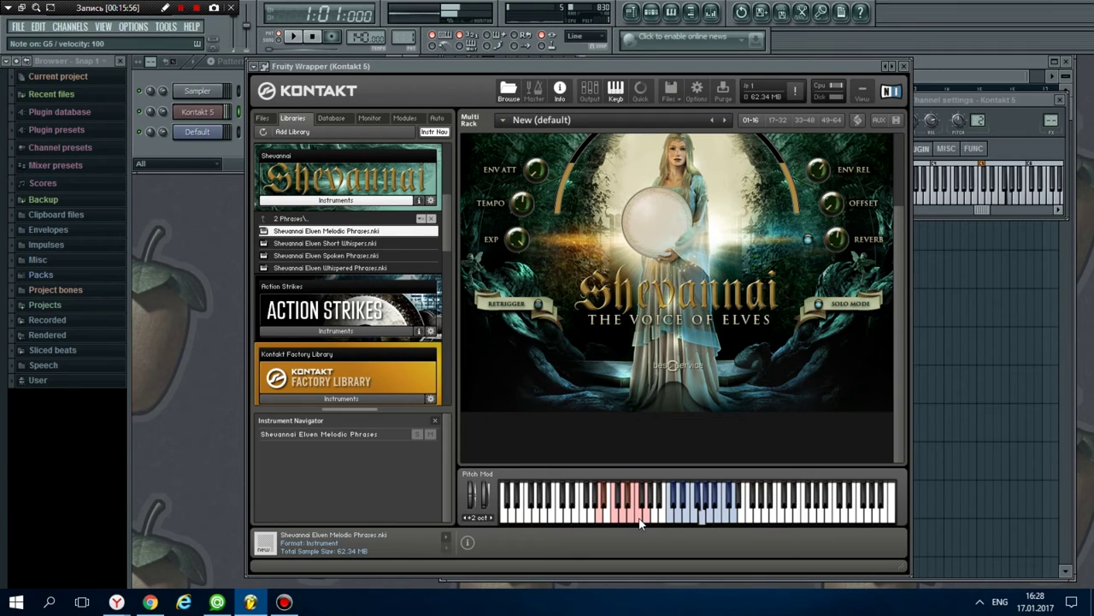
# - Switch among the lower red keyswitches and compare their phrases by playing F5 and G5
pyautogui.moveTo(641, 524); pyautogui.dragTo(641, 523)
pyautogui.click(628, 520)
pyautogui.press('v')
pyautogui.press('b')
pyautogui.moveTo(628, 525); pyautogui.dragTo(619, 525)
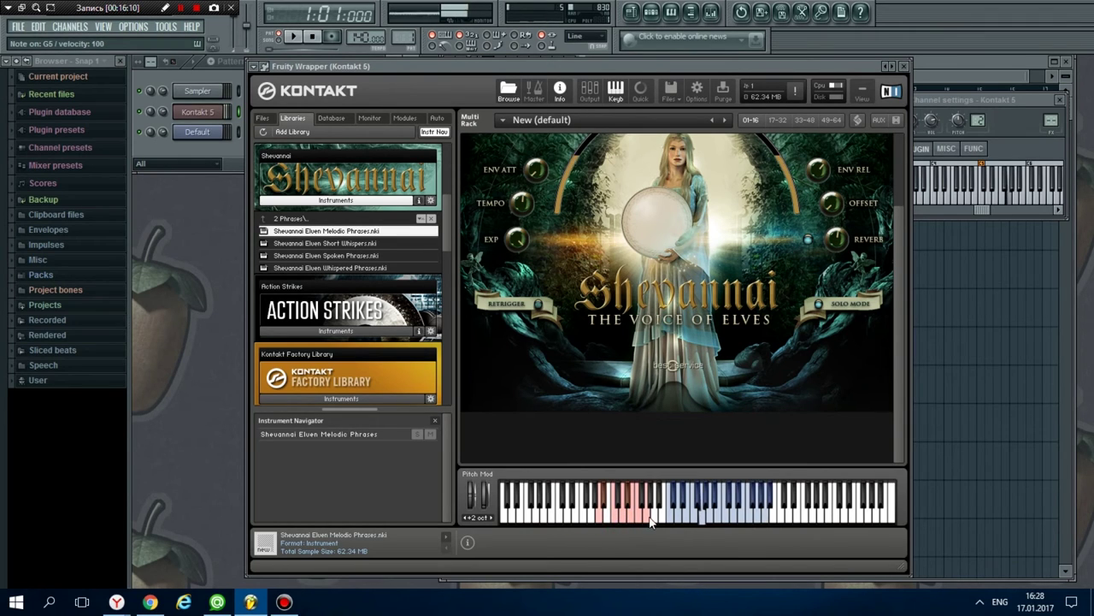
# - Select the highest red keyswitch, play F5 and audition several of the blue phrase keys
pyautogui.click(648, 519)
pyautogui.press('v')
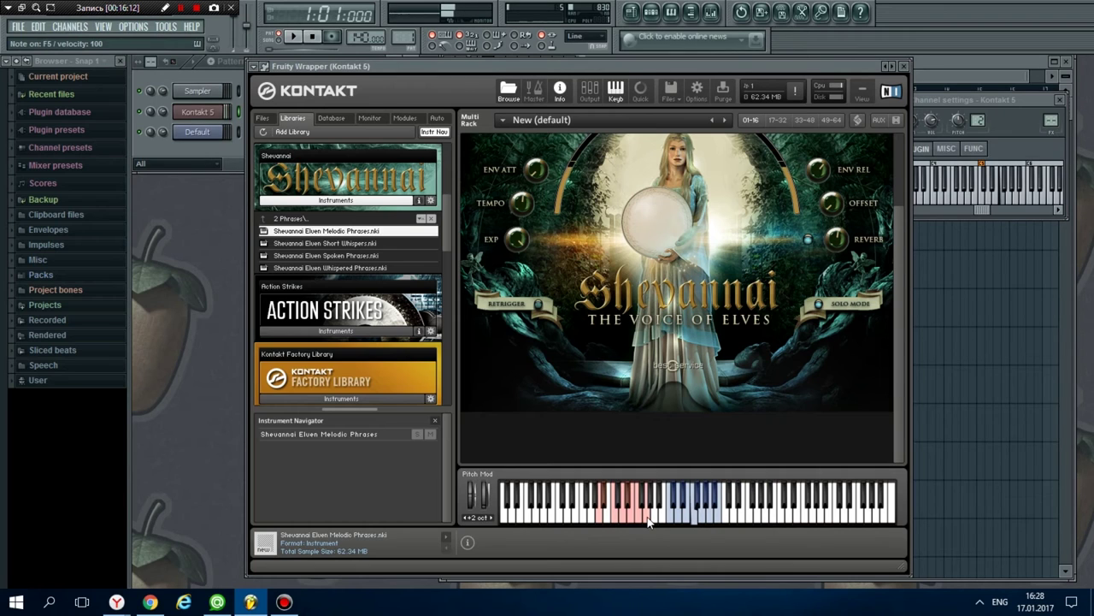
pyautogui.moveTo(650, 523); pyautogui.dragTo(650, 523)
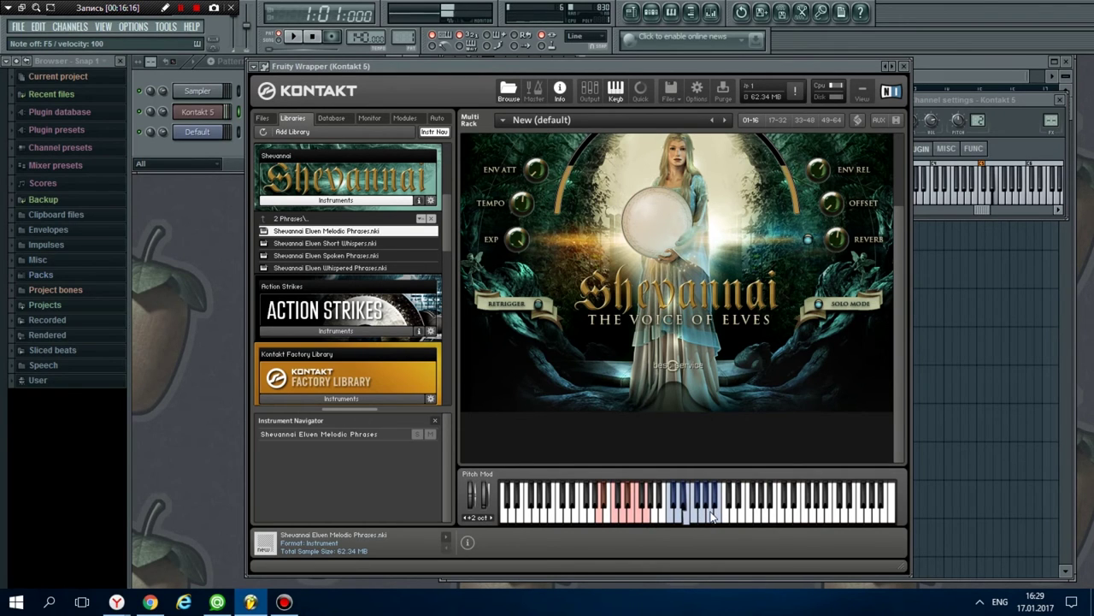
pyautogui.click(688, 513)
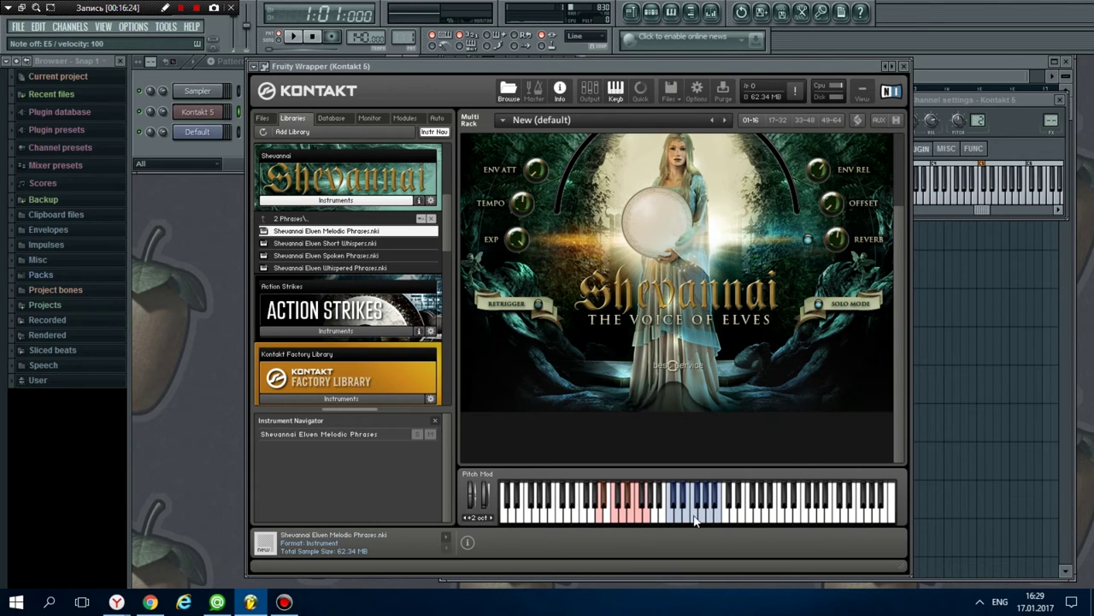
pyautogui.click(677, 520)
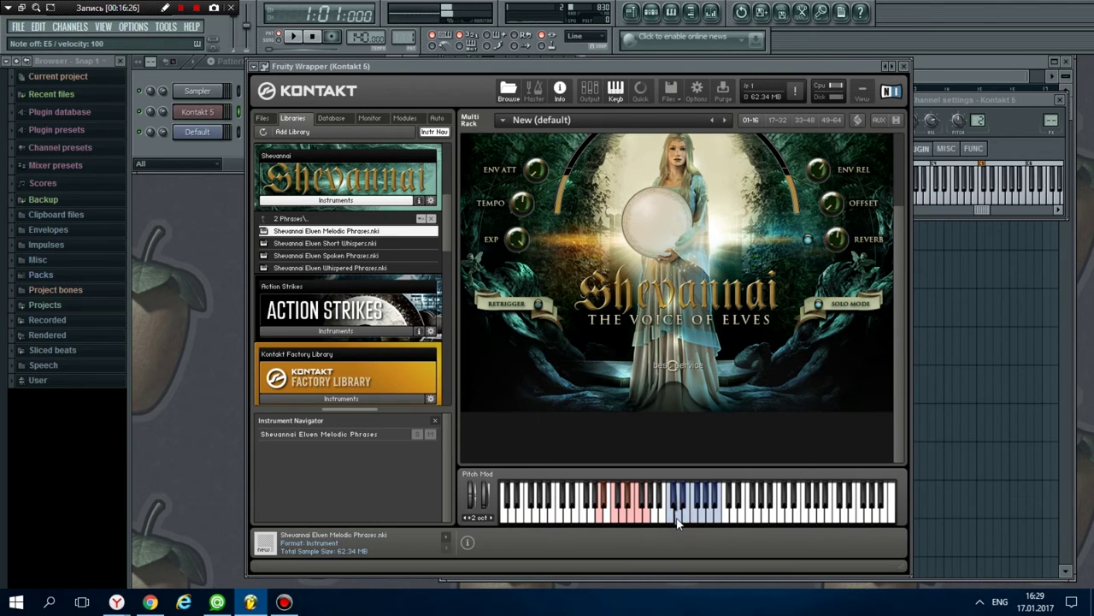
pyautogui.click(701, 521)
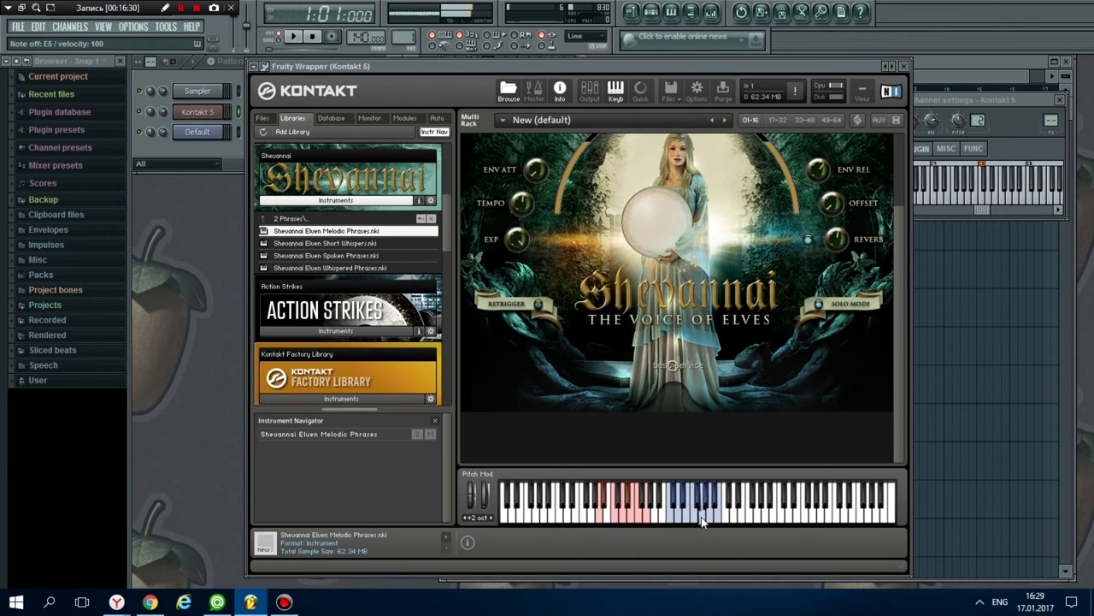
# - Step through the white red-marked keyswitches from the low end of the main group to the highest
pyautogui.click(624, 520)
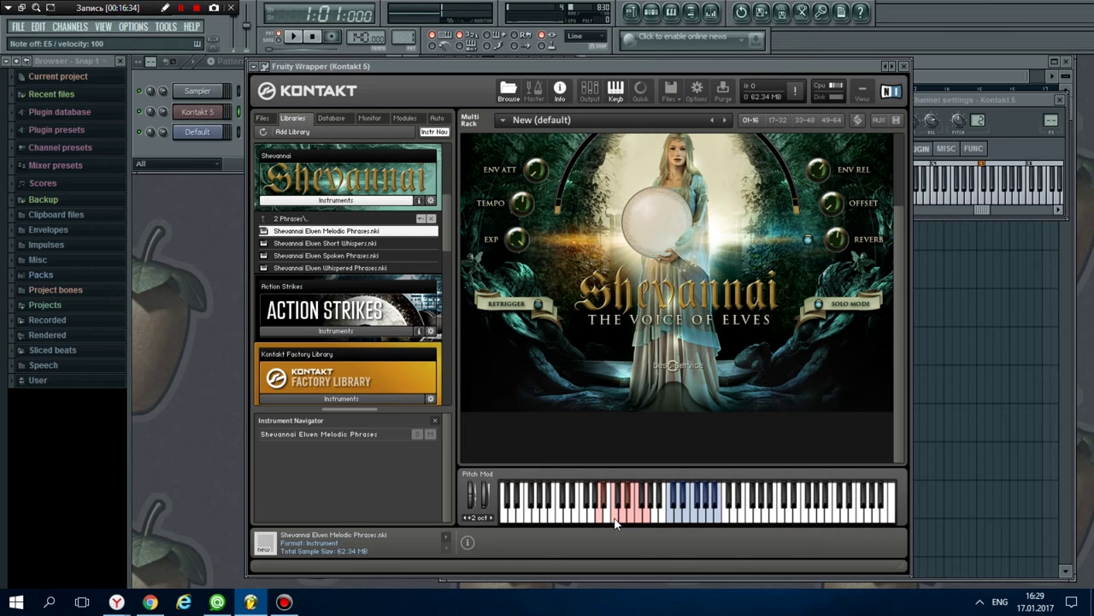
pyautogui.click(616, 522)
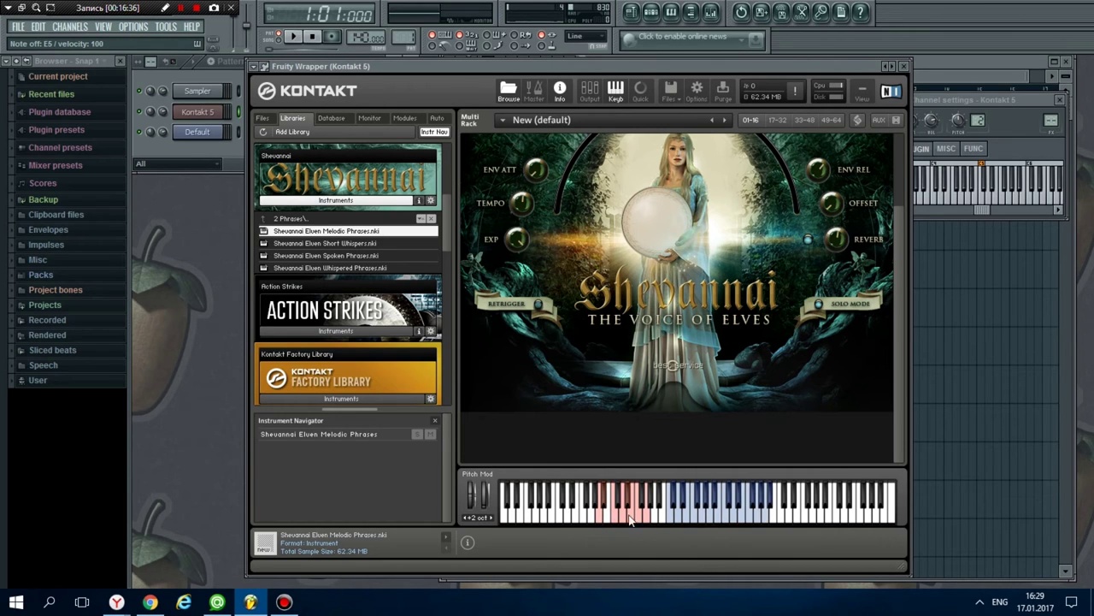
pyautogui.click(626, 522)
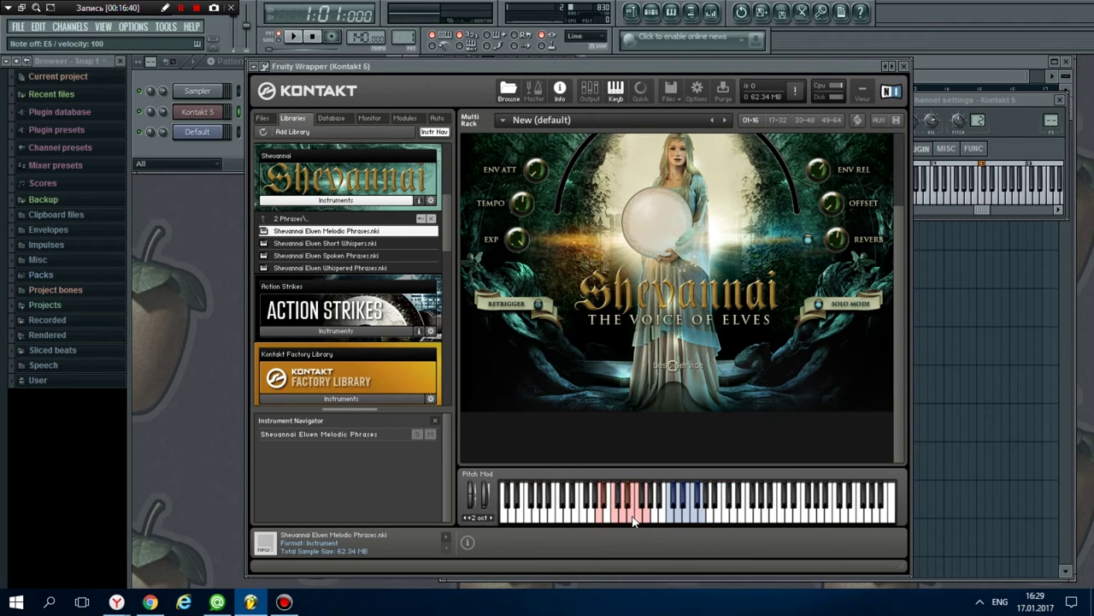
pyautogui.click(633, 519)
pyautogui.click(640, 519)
pyautogui.click(645, 518)
# - Select a black keyswitch within the red group and play G5, E5 and A5
pyautogui.click(633, 504)
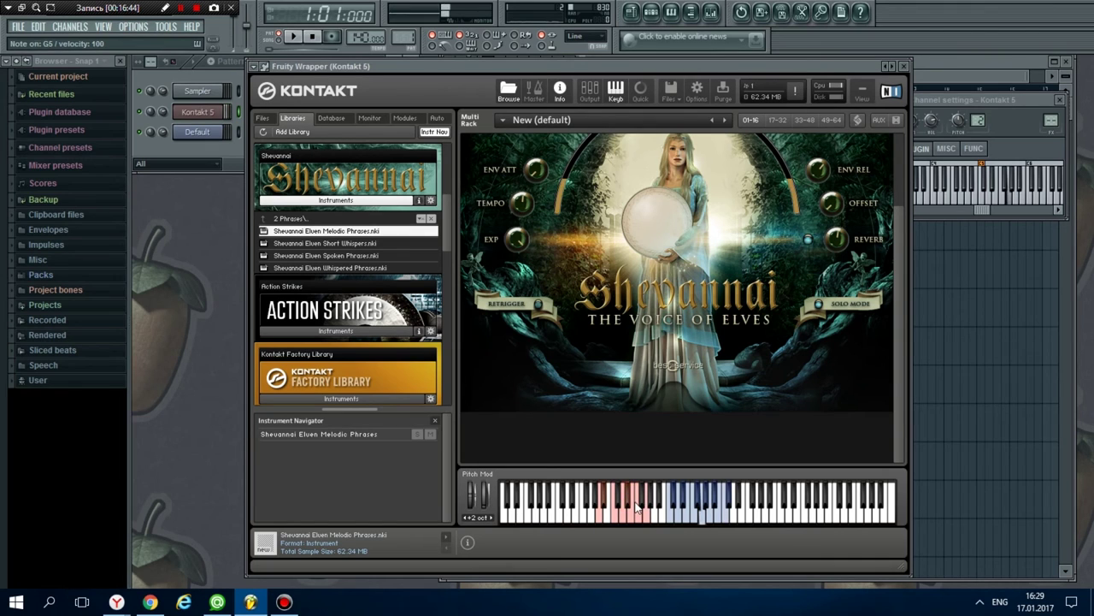
pyautogui.click(635, 509)
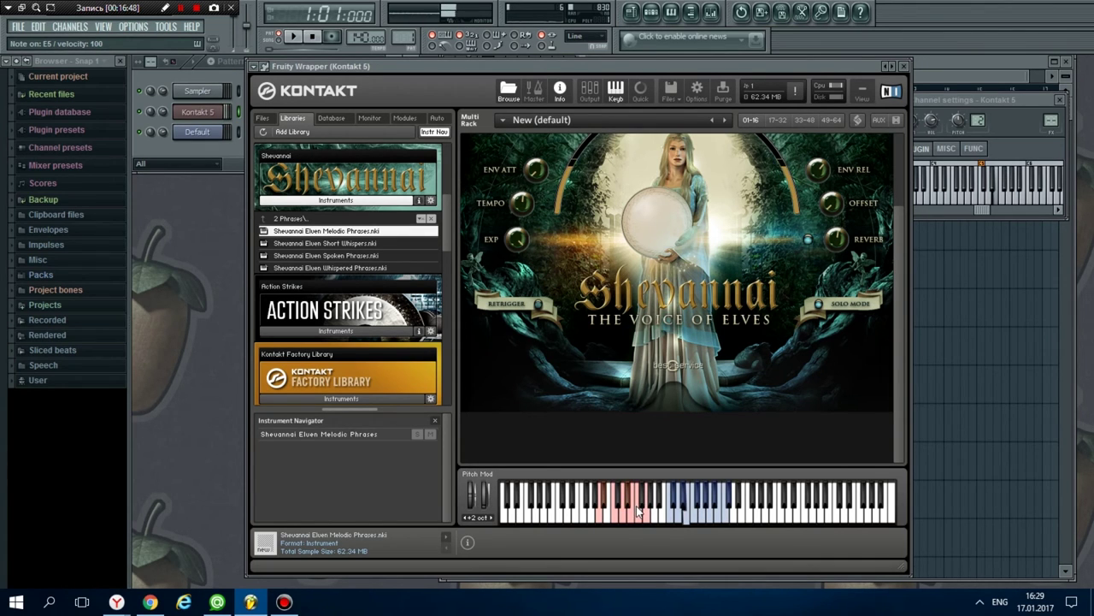
pyautogui.press('n')
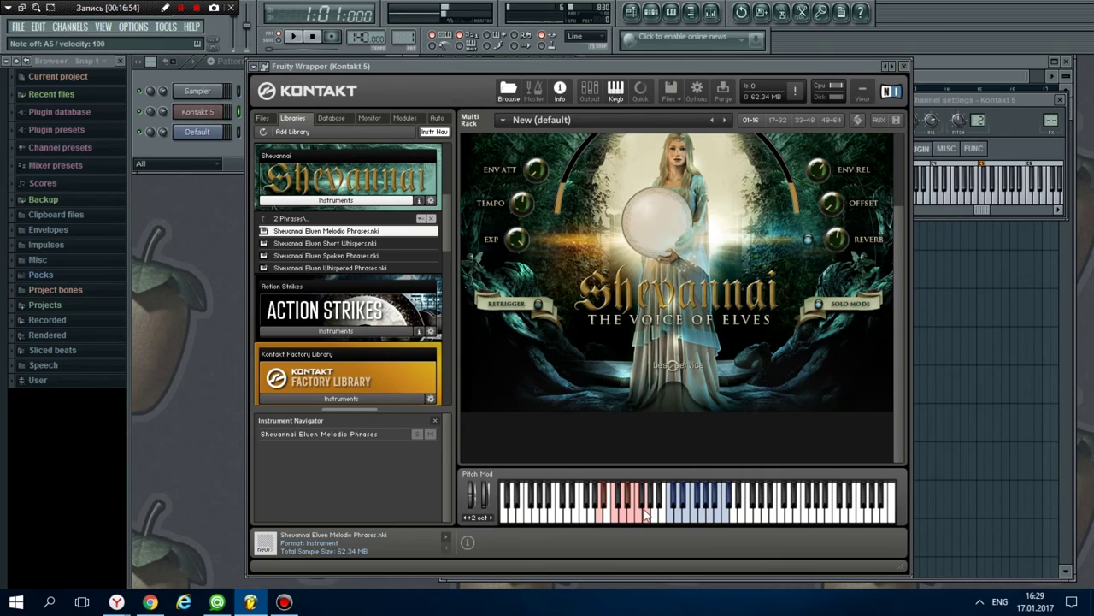
# - Remove Shevannai Elven Melodic Phrases from the rack and load Shevannai Elven Short Whispers
pyautogui.click(343, 433)
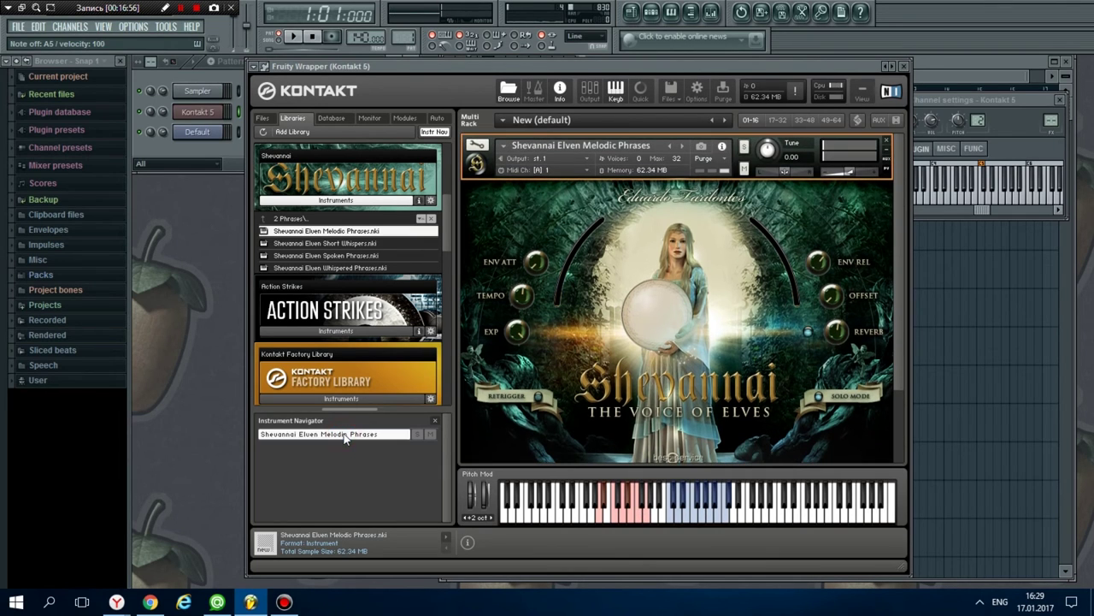
pyautogui.press('Delete')
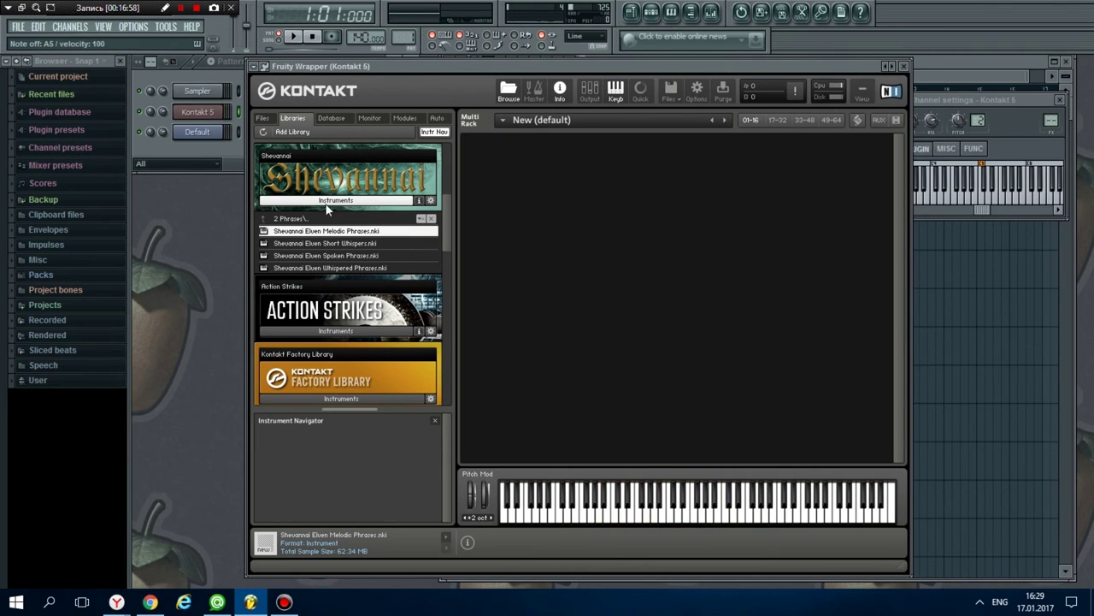
pyautogui.doubleClick(315, 244)
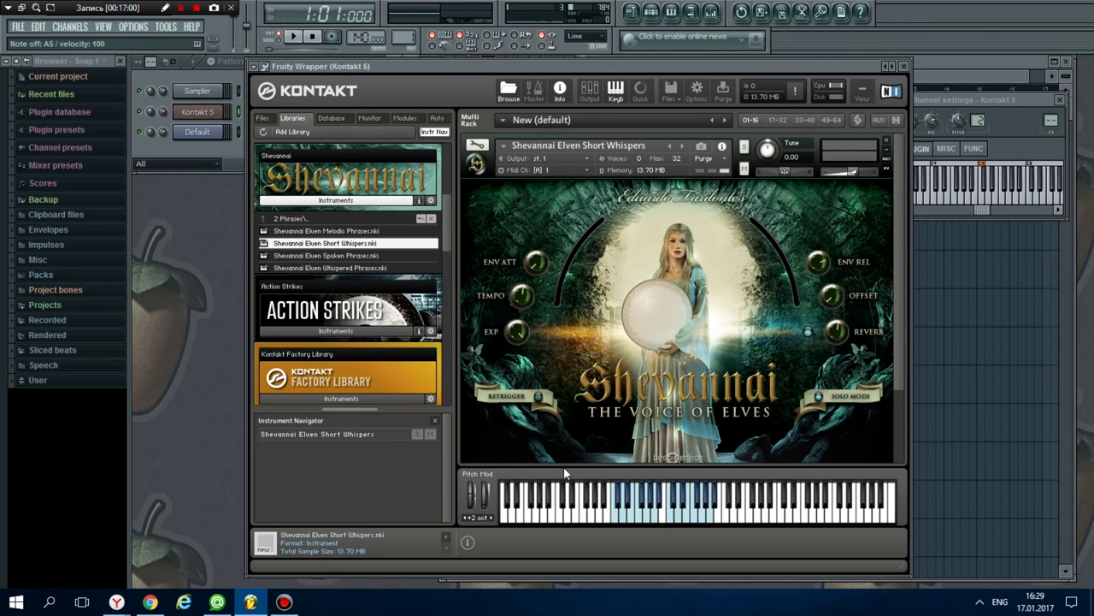
# - Audition the short whispers with a run of notes across both blue key ranges
pyautogui.click(645, 518)
pyautogui.press('b')
pyautogui.press('m')
pyautogui.press('w')
pyautogui.press('u')
pyautogui.press('y')
pyautogui.press('t')
pyautogui.press('y')
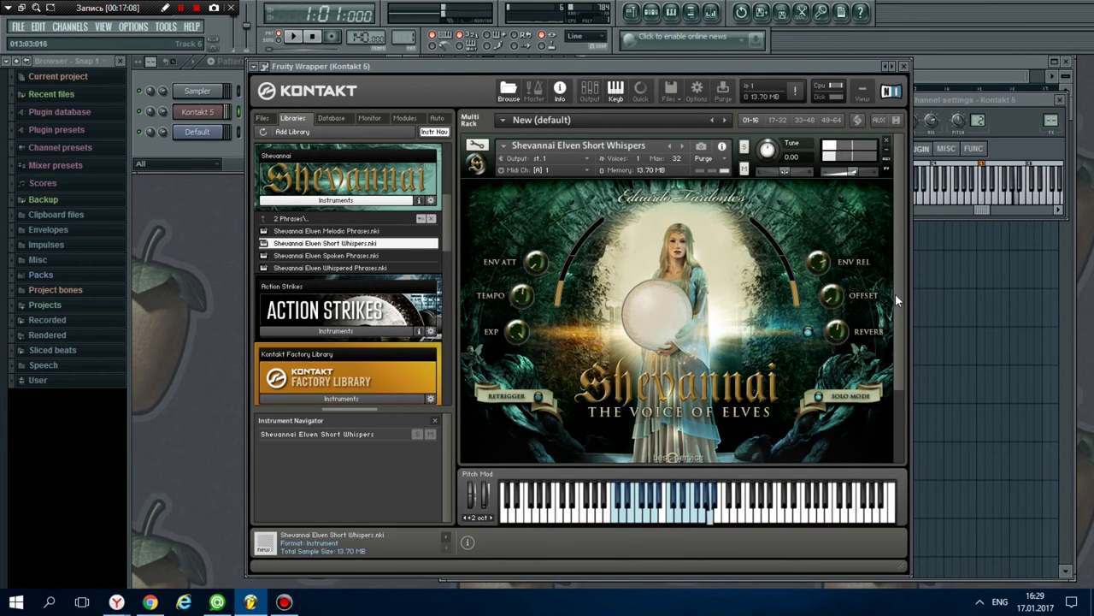
pyautogui.moveTo(895, 295); pyautogui.dragTo(902, 378)
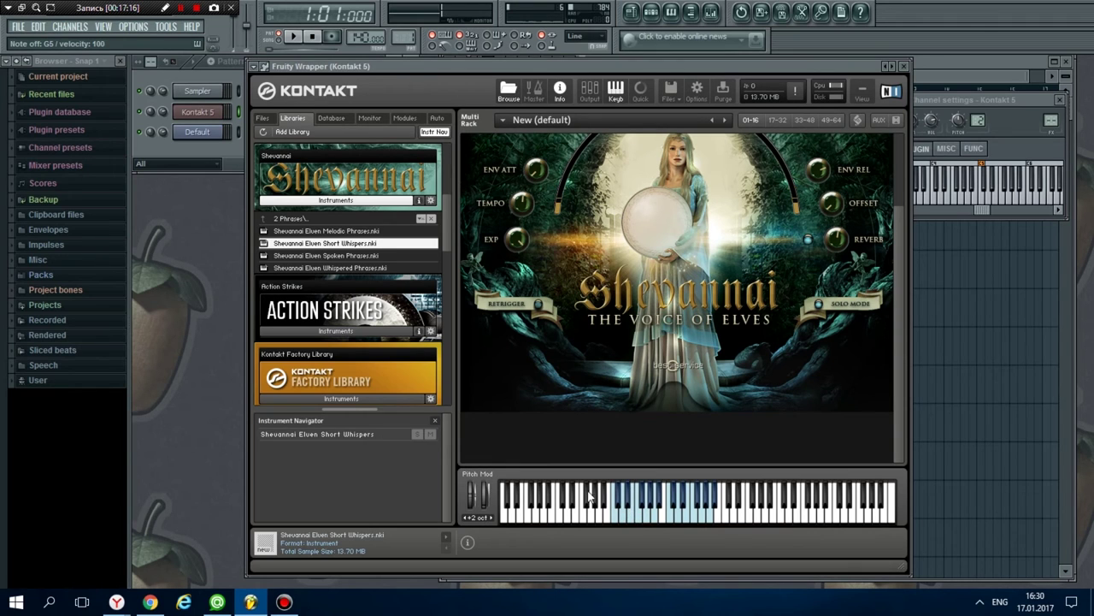
# - Remove Shevannai Elven Short Whispers from the rack and load Shevannai Elven Spoken Phrases
pyautogui.click(322, 435)
pyautogui.press('Delete')
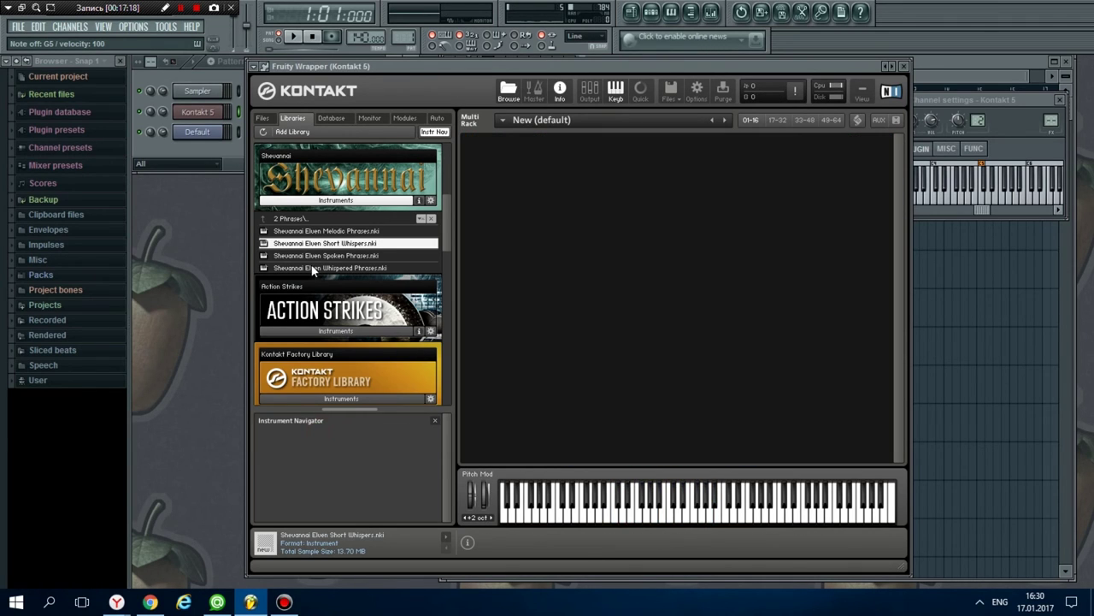
pyautogui.doubleClick(312, 255)
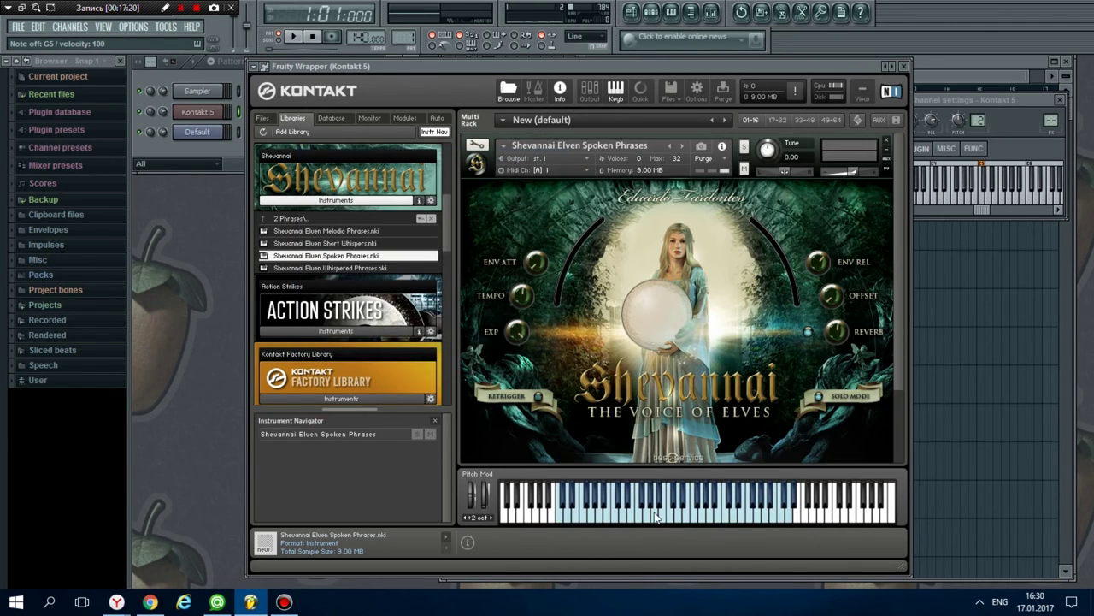
# - Audition the spoken phrases with a key in the middle of the blue range, F5 and B5
pyautogui.click(657, 517)
pyautogui.press('r')
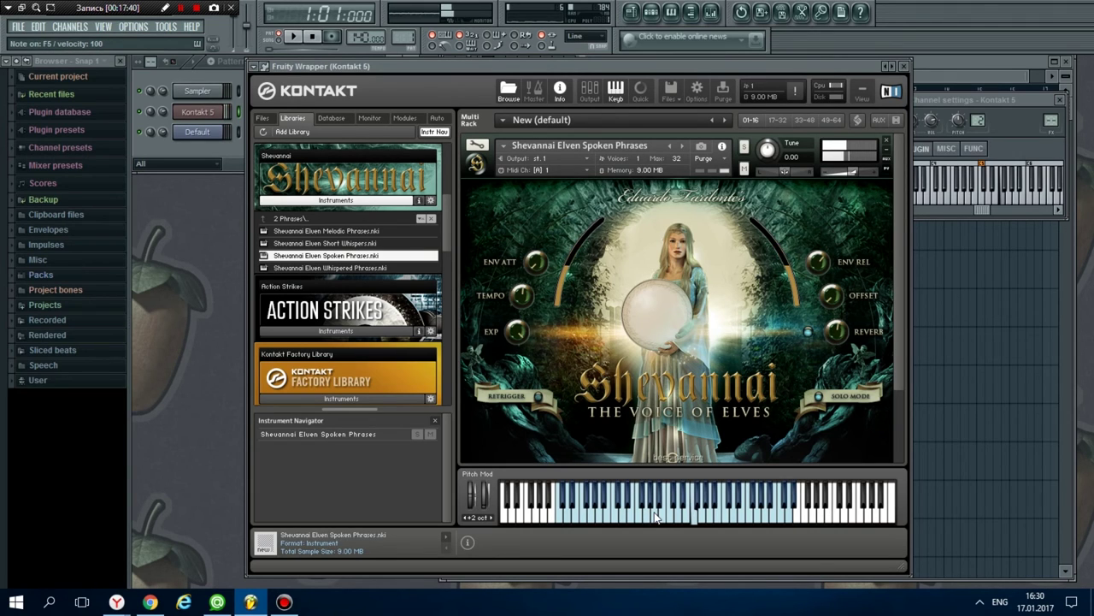
pyautogui.press('u')
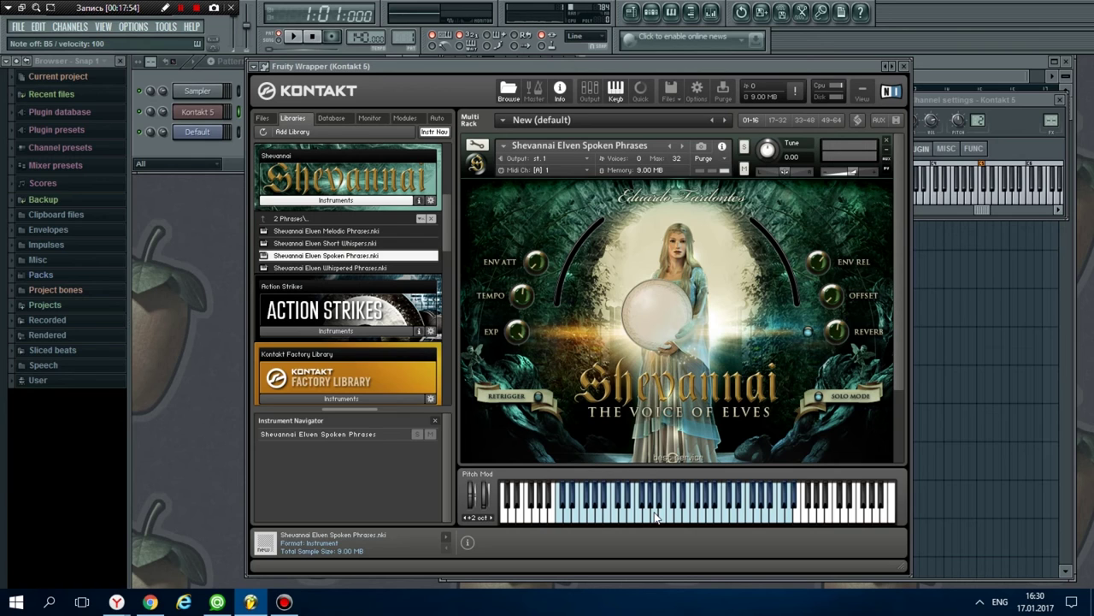
# - Replace Shevannai Elven Spoken Phrases in the rack with Shevannai Elven Whispered Phrases and play F4
pyautogui.doubleClick(294, 434)
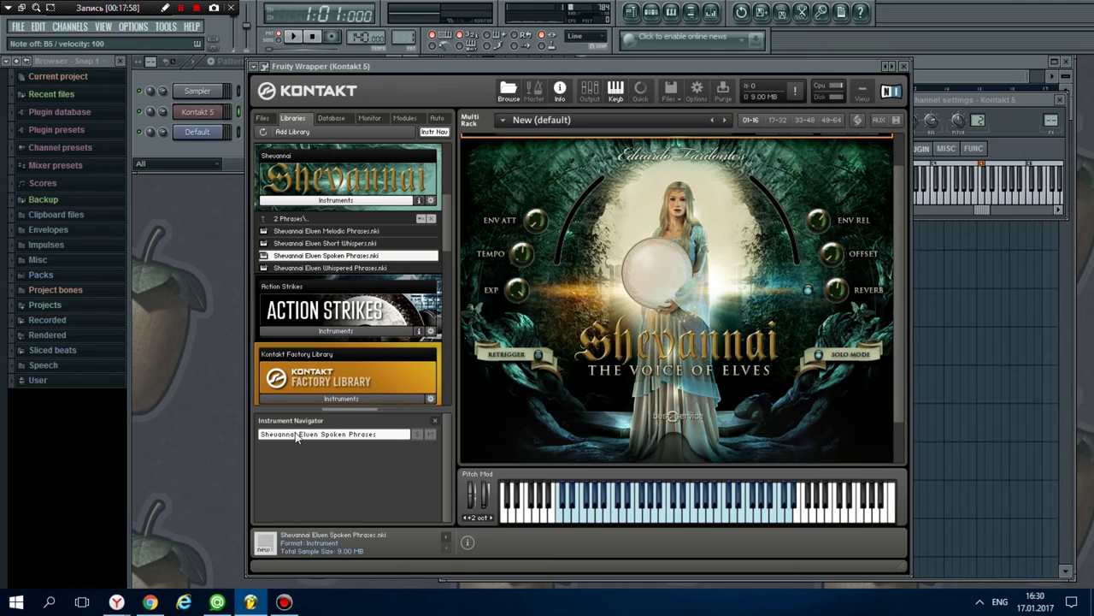
pyautogui.press('Delete')
pyautogui.doubleClick(325, 270)
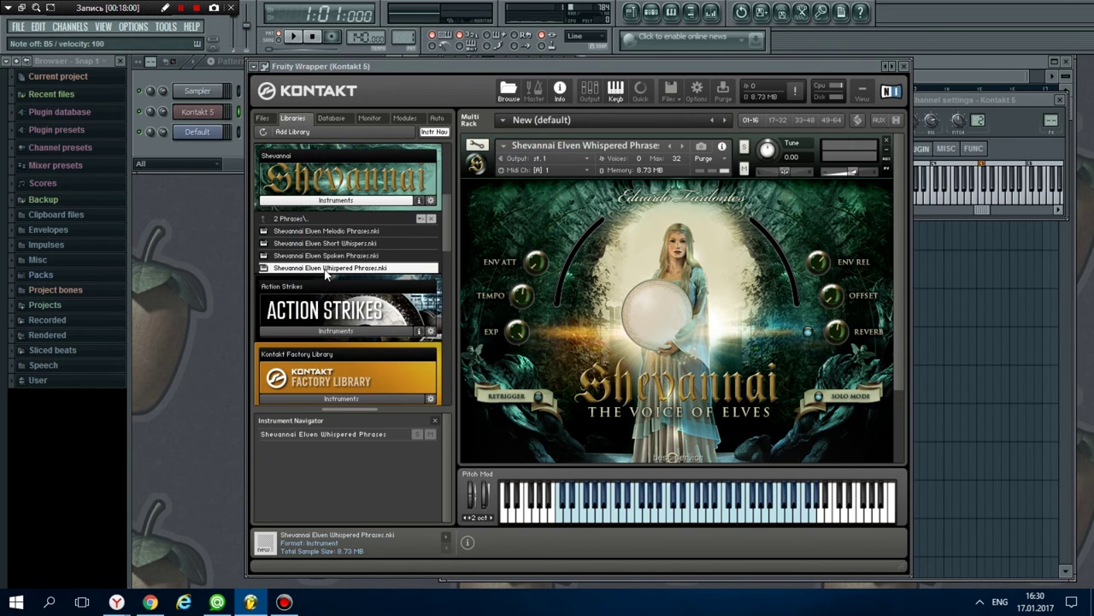
pyautogui.press('v')
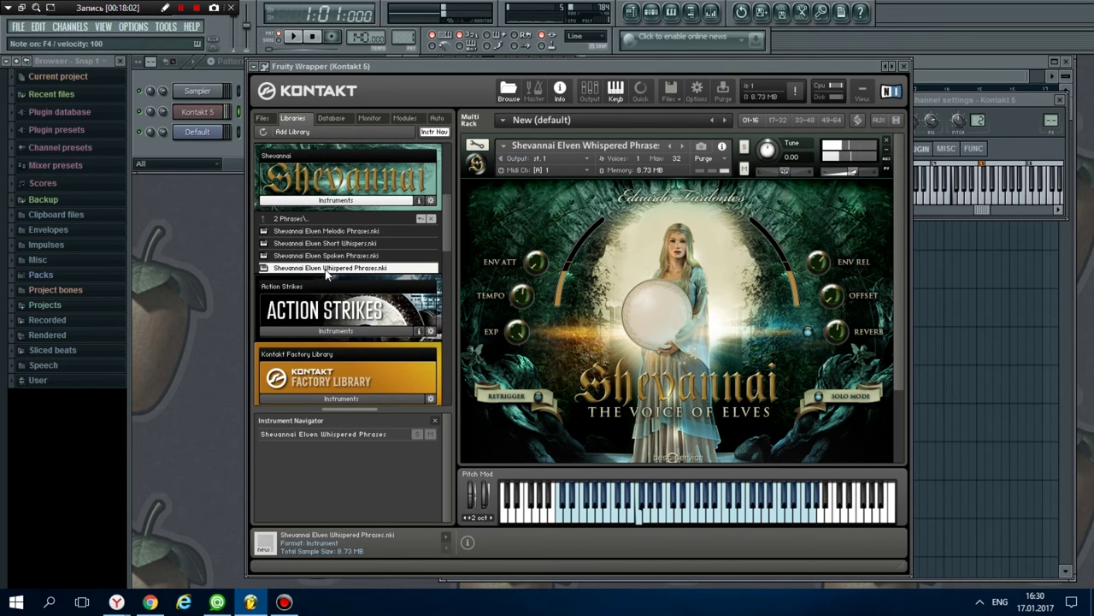
# - Play F5 on the whispered phrases and remove Shevannai Elven Whispered Phrases from the rack
pyautogui.press('n')
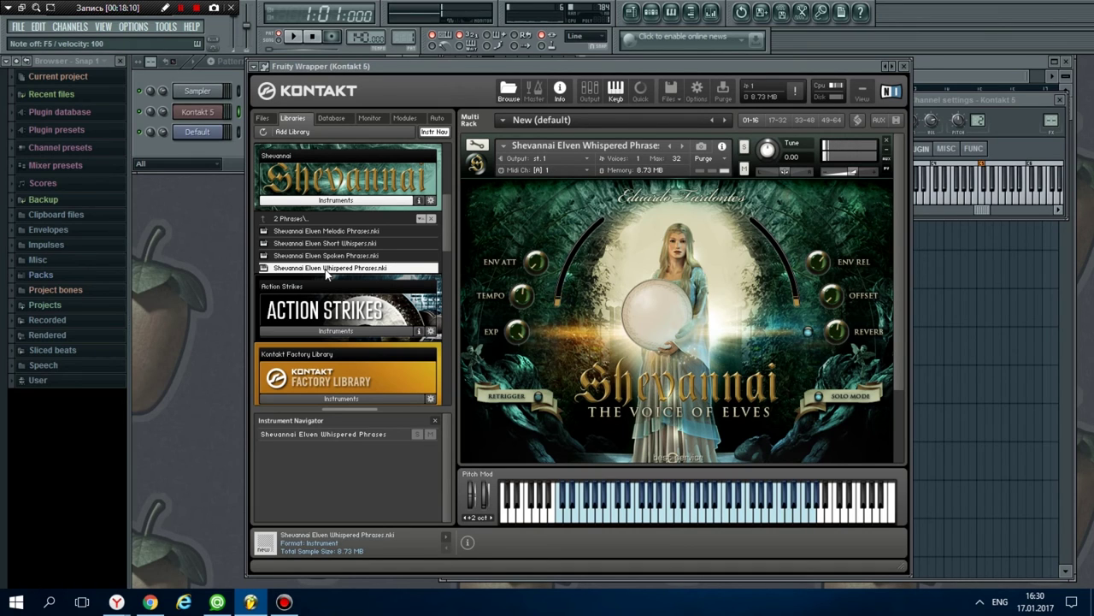
pyautogui.click(341, 435)
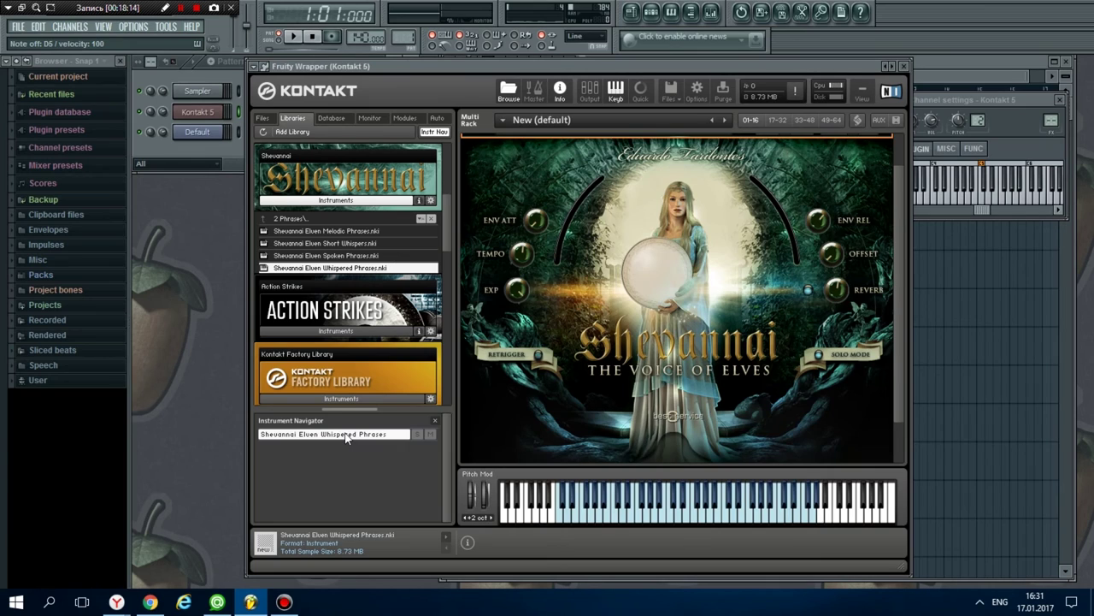
pyautogui.press('Delete')
# - Load the Ancient Voices 01 soundscape from the Shevannai library's 3 Soundscapes folder and bring its layer volume knobs into view
pyautogui.click(290, 221)
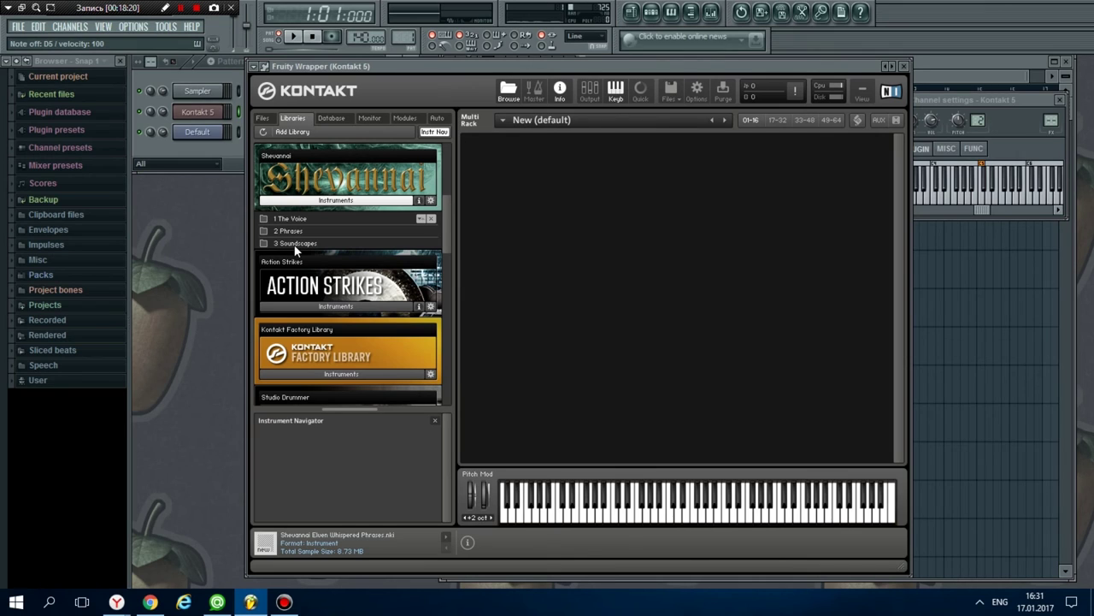
pyautogui.click(300, 243)
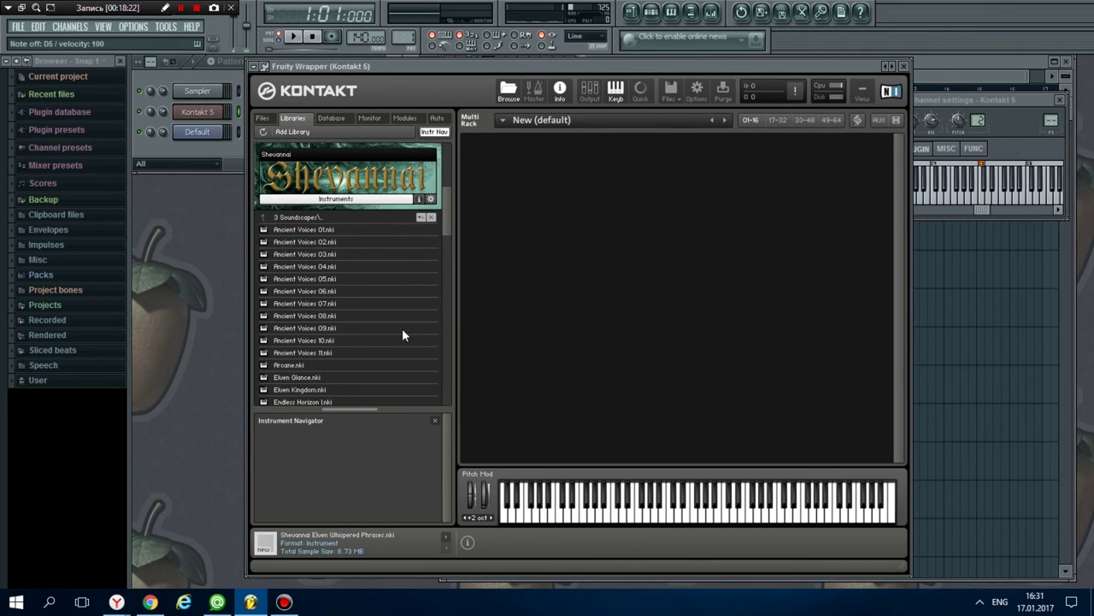
pyautogui.scroll(-5, 445, 223)
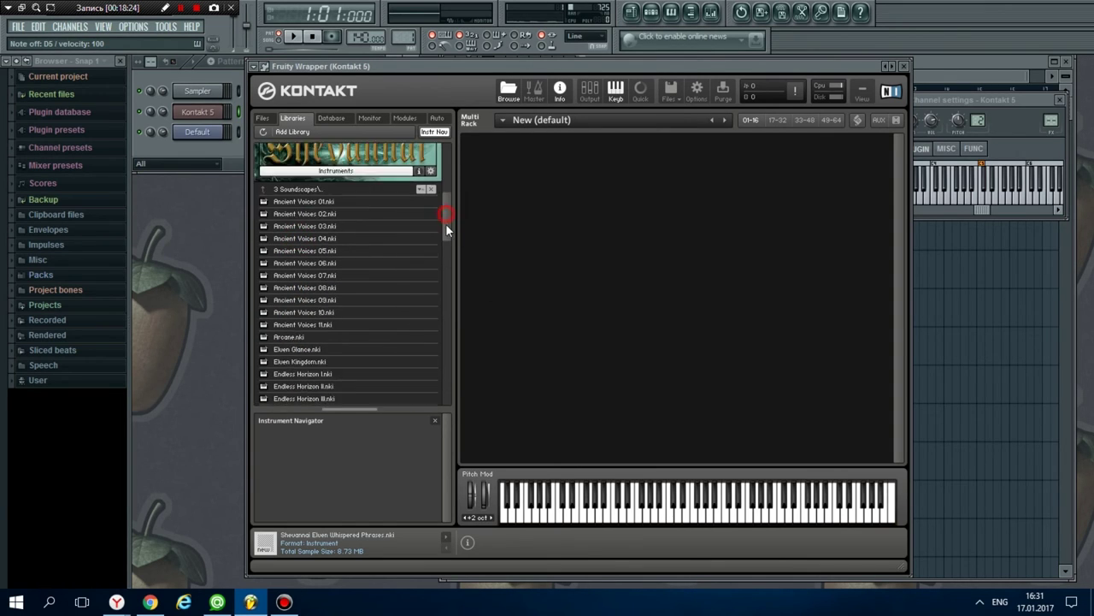
pyautogui.moveTo(447, 239); pyautogui.dragTo(451, 213)
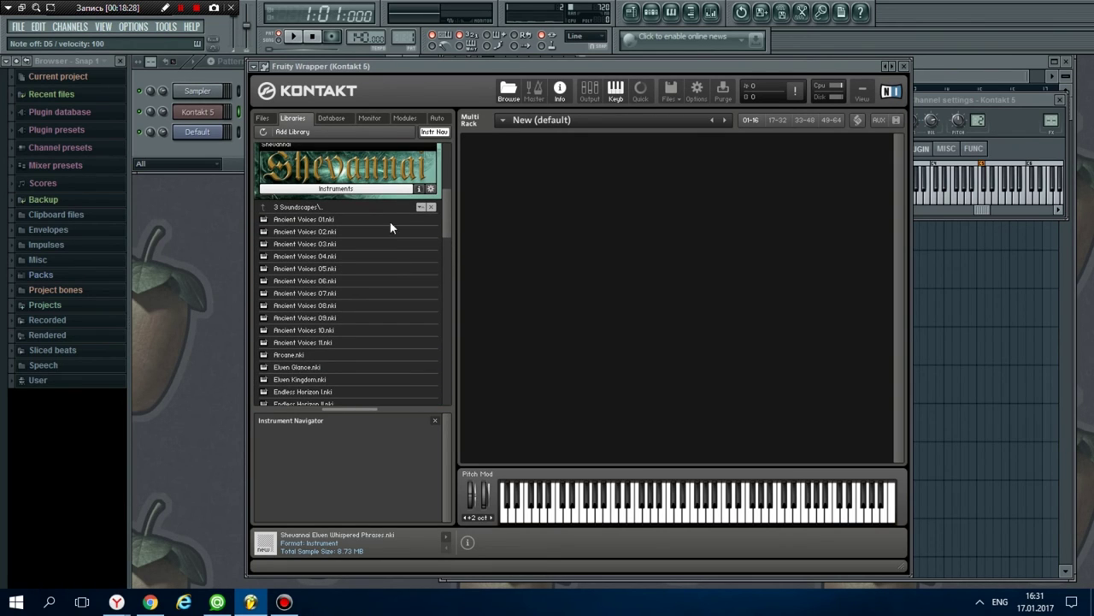
pyautogui.doubleClick(293, 220)
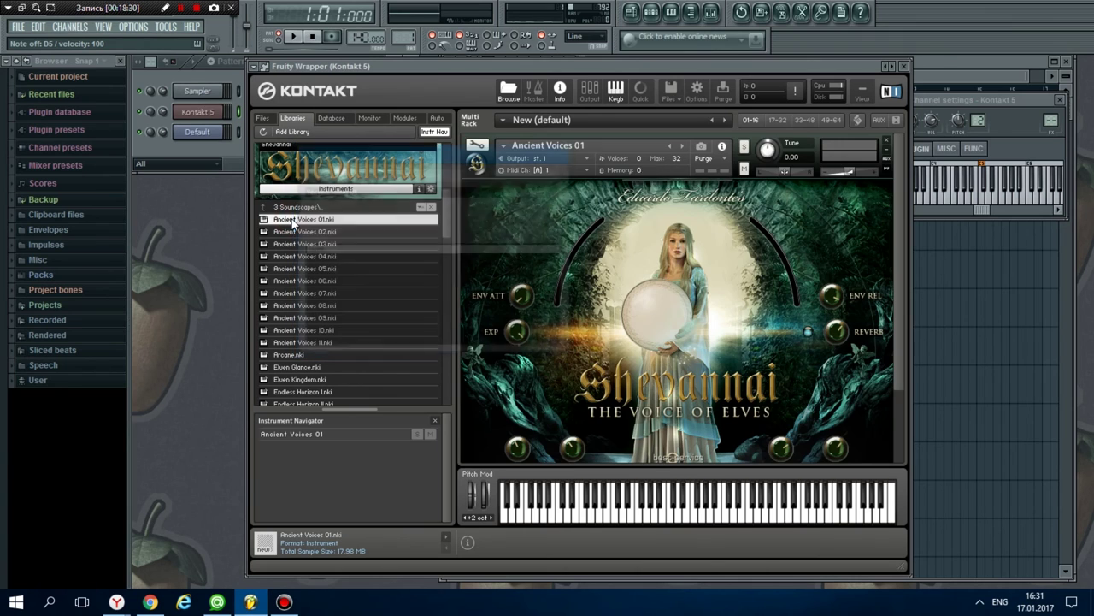
pyautogui.moveTo(901, 267); pyautogui.dragTo(905, 317)
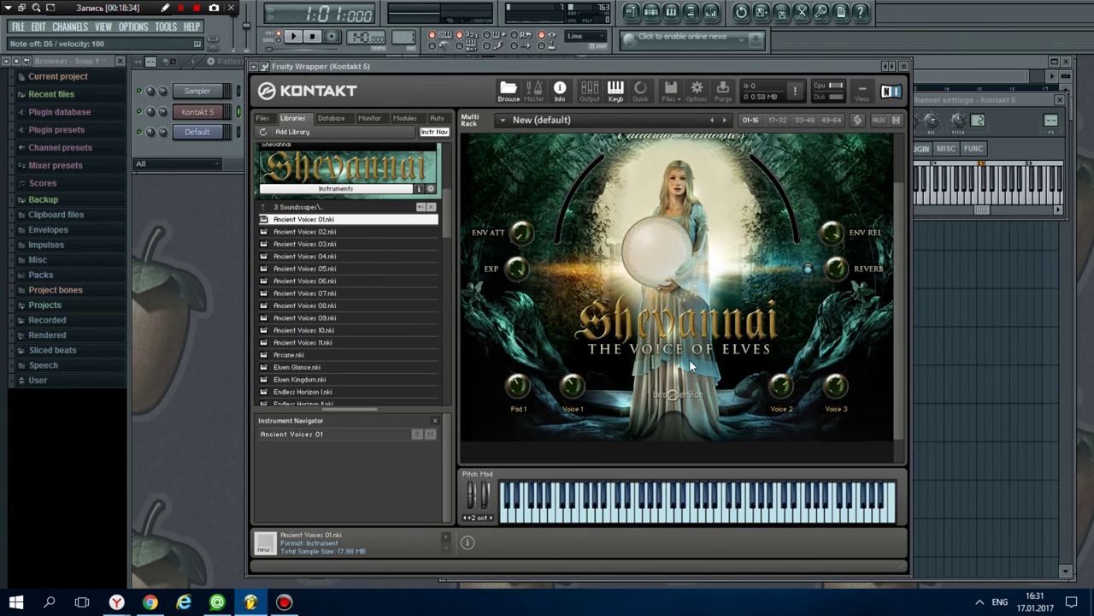
# - Audition Ancient Voices 01 with several held notes, ending on G4
pyautogui.press('n')
pyautogui.press('t')
pyautogui.press('q')
pyautogui.press('b')
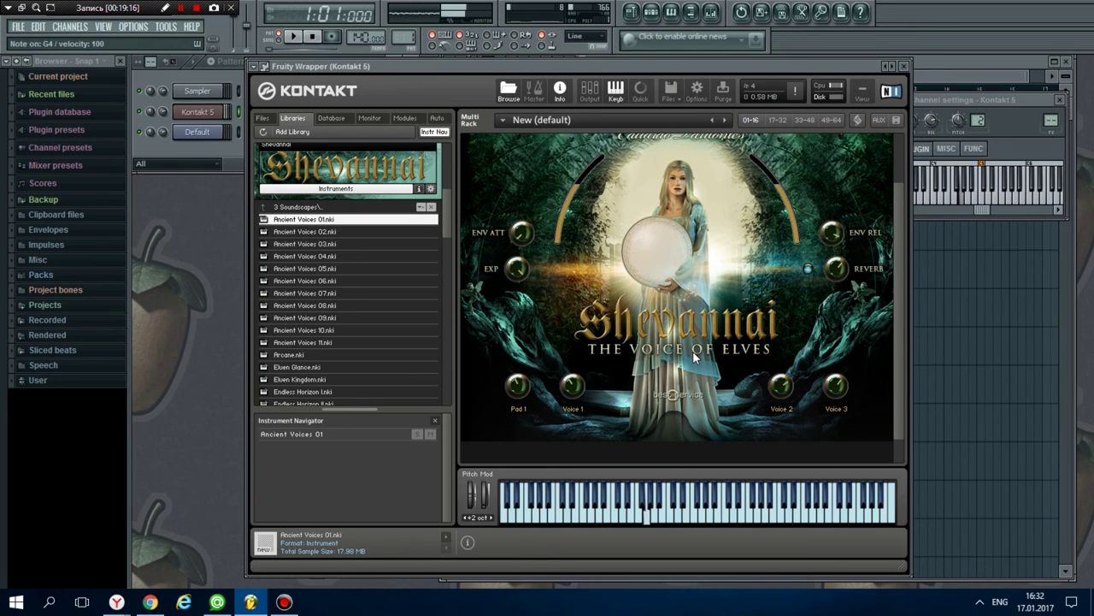
# - Try out the Voice 1, Voice 2 and Voice 3 volume knobs of Ancient Voices 01, raising Voice 1 to 12.0 dB and playing G4
pyautogui.moveTo(572, 388); pyautogui.dragTo(600, 310)
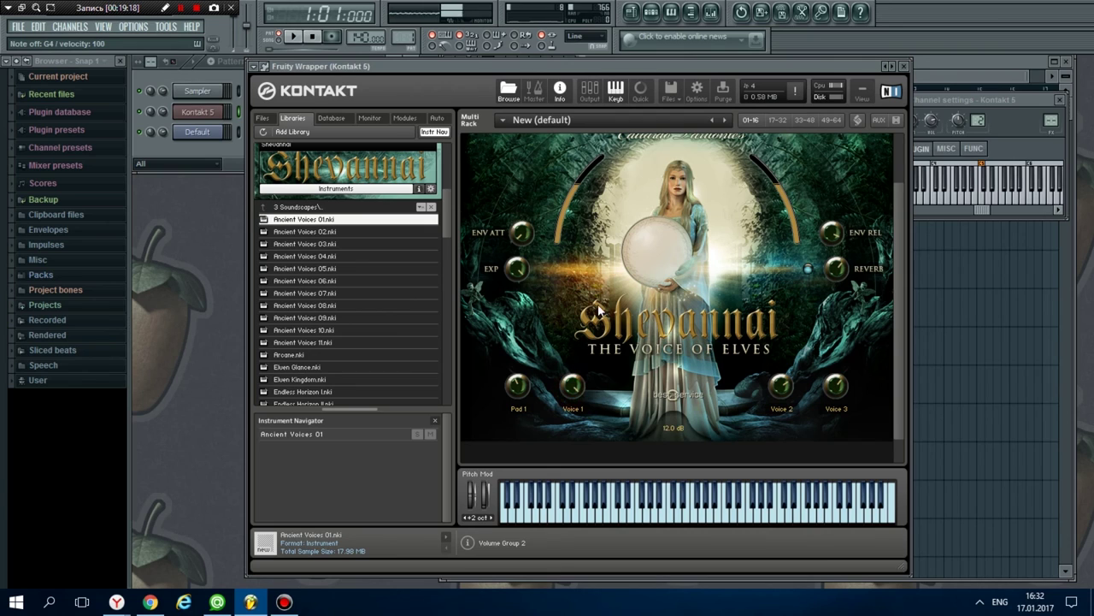
pyautogui.press('b')
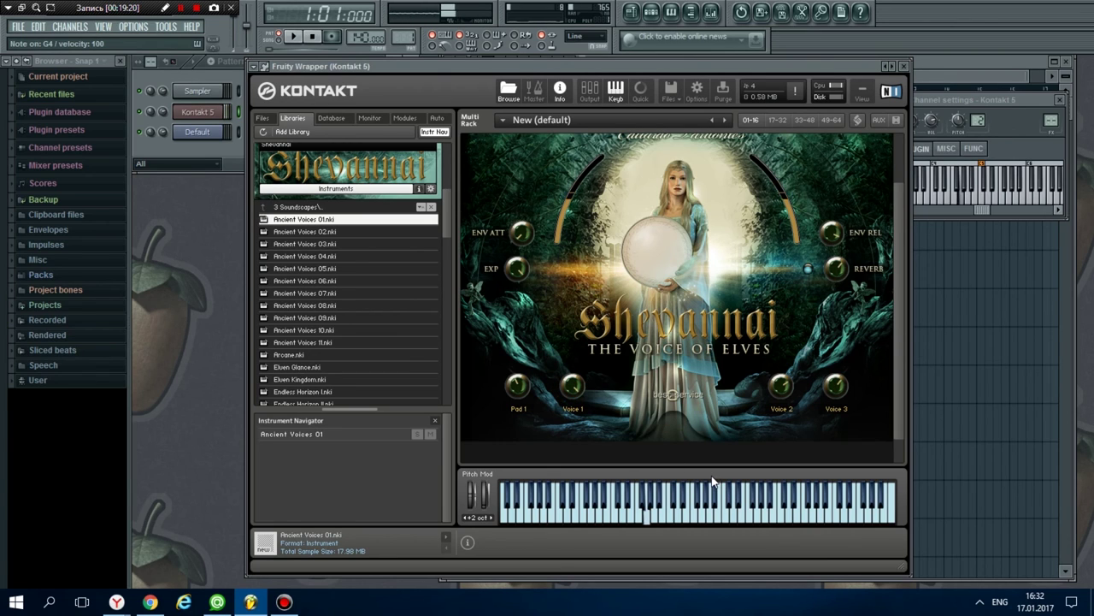
pyautogui.moveTo(574, 388); pyautogui.dragTo(567, 417)
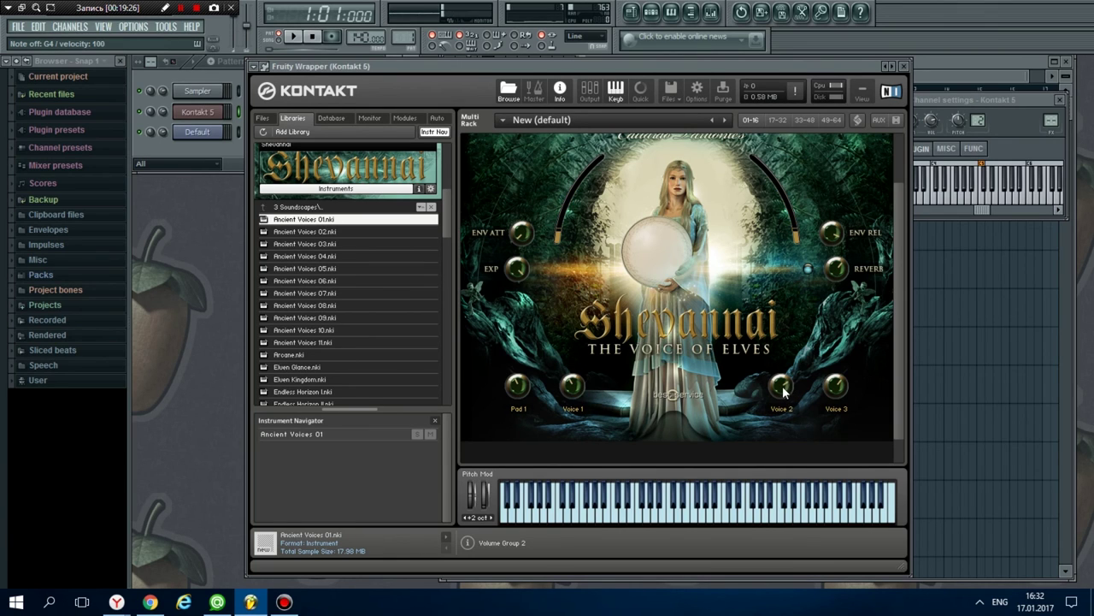
pyautogui.moveTo(783, 389)
pyautogui.mouseDown()
pyautogui.moveTo(783, 358)
pyautogui.moveTo(780, 406)
pyautogui.mouseUp()
pyautogui.moveTo(841, 389); pyautogui.dragTo(845, 340)
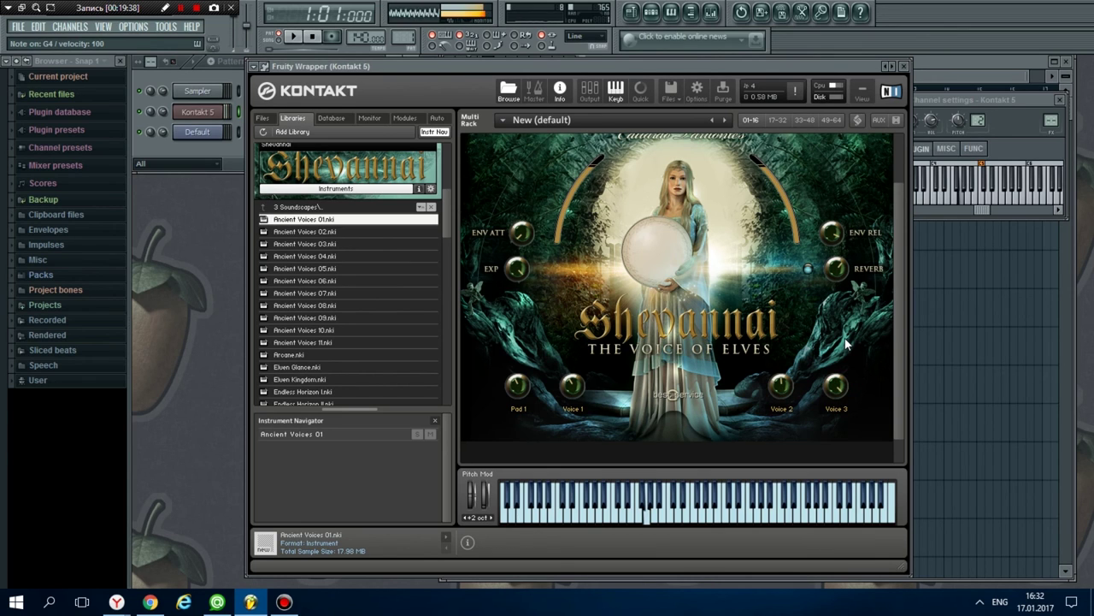
pyautogui.moveTo(837, 384); pyautogui.dragTo(832, 416)
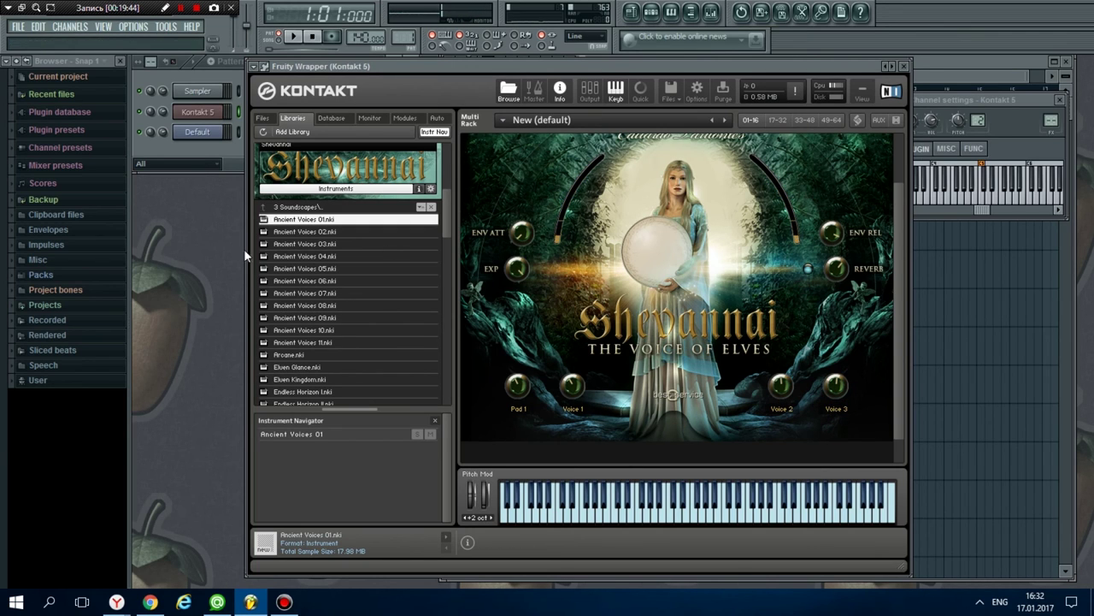
# - Remove Ancient Voices 01 from the rack and load Ancient Voices 07
pyautogui.click(306, 434)
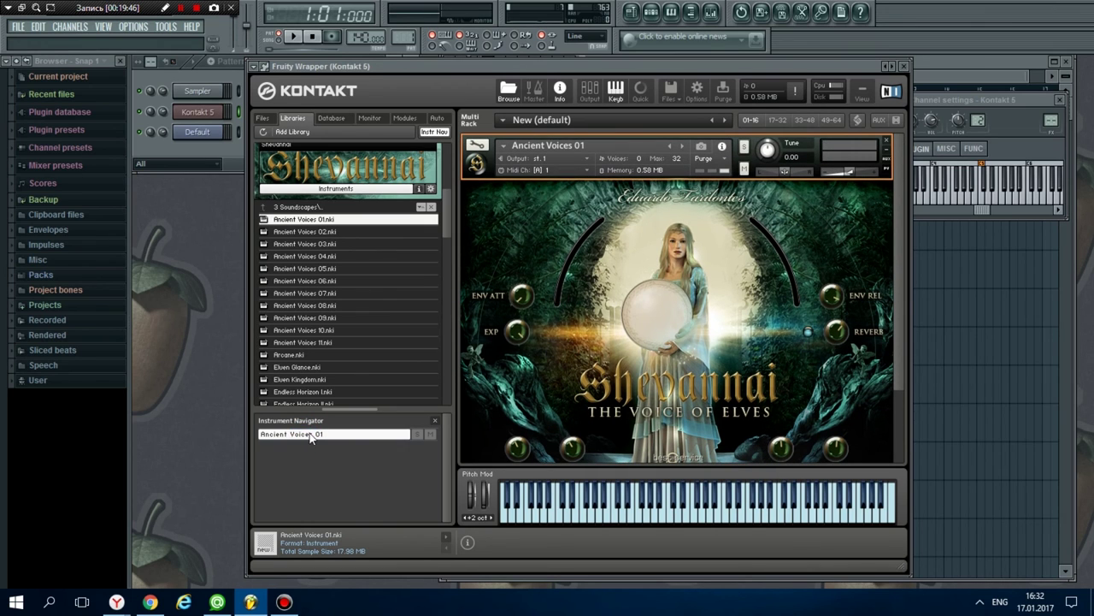
pyautogui.press('Delete')
pyautogui.click(552, 352)
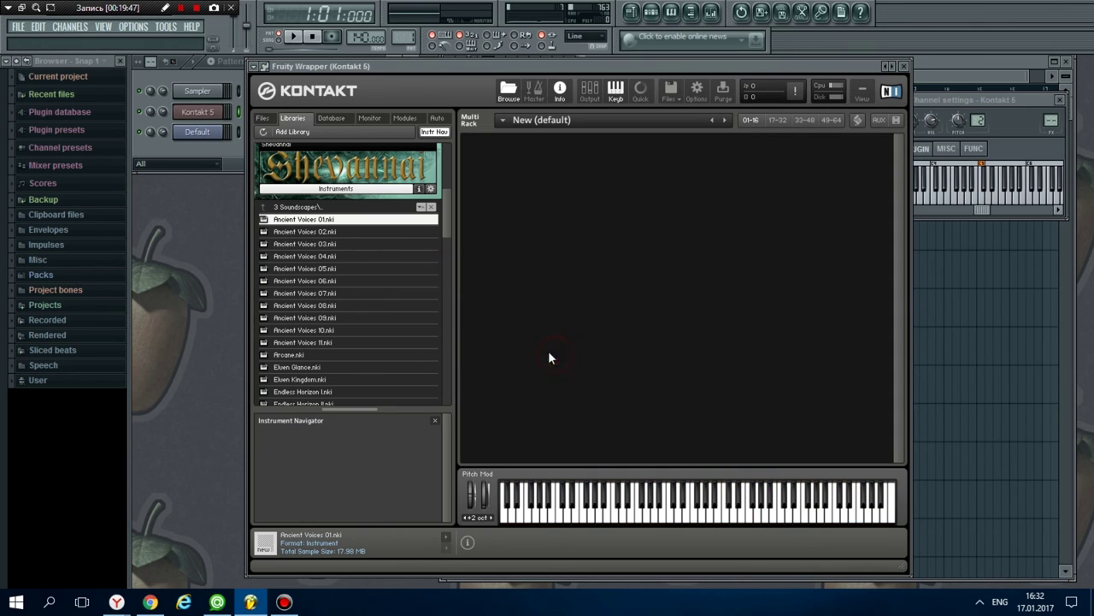
pyautogui.doubleClick(306, 292)
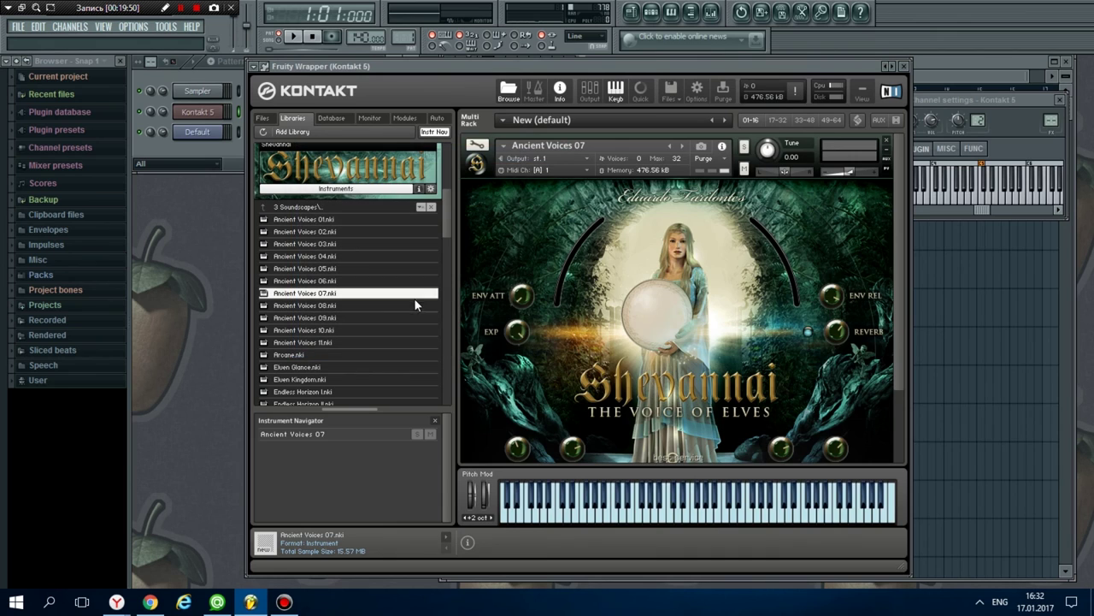
# - Audition Ancient Voices 07 with a melody between B4 and D6, finishing on lower notes around F4 and A4
pyautogui.press('b')
pyautogui.press('m')
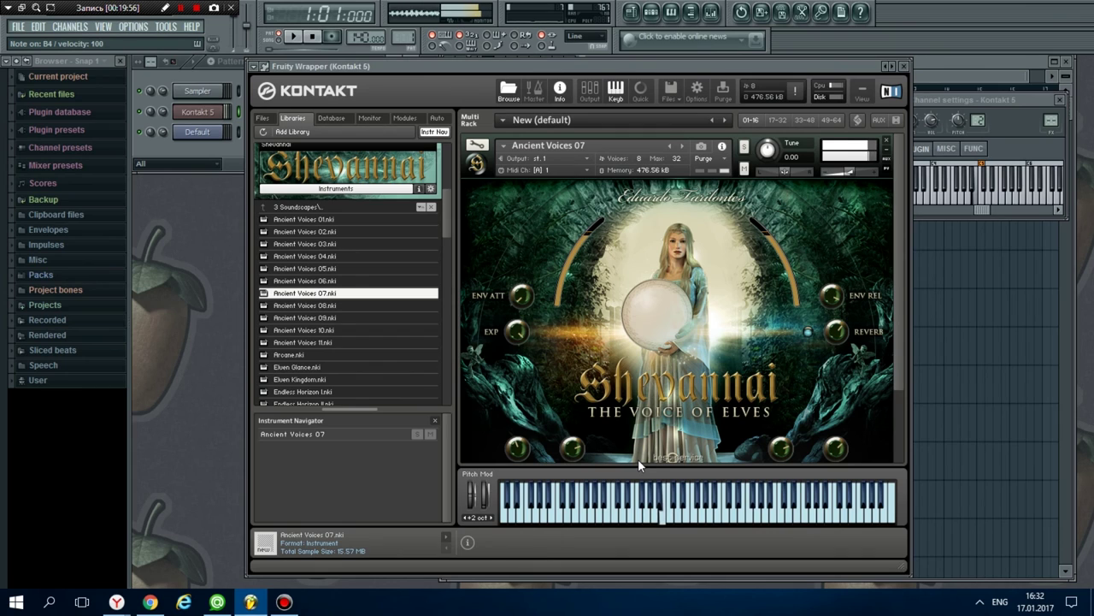
pyautogui.press('y')
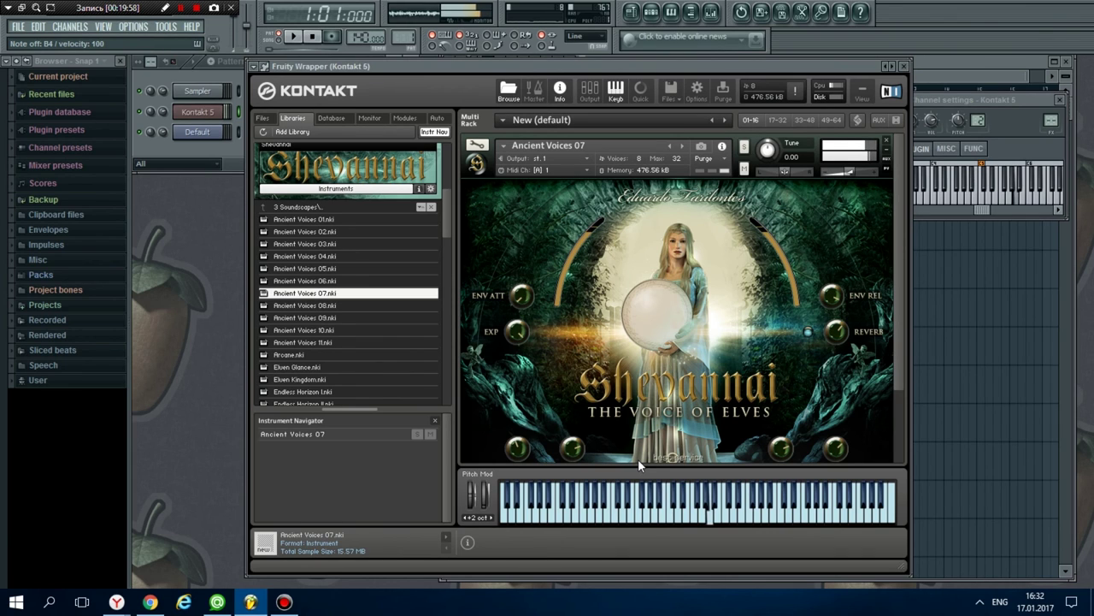
pyautogui.press('u')
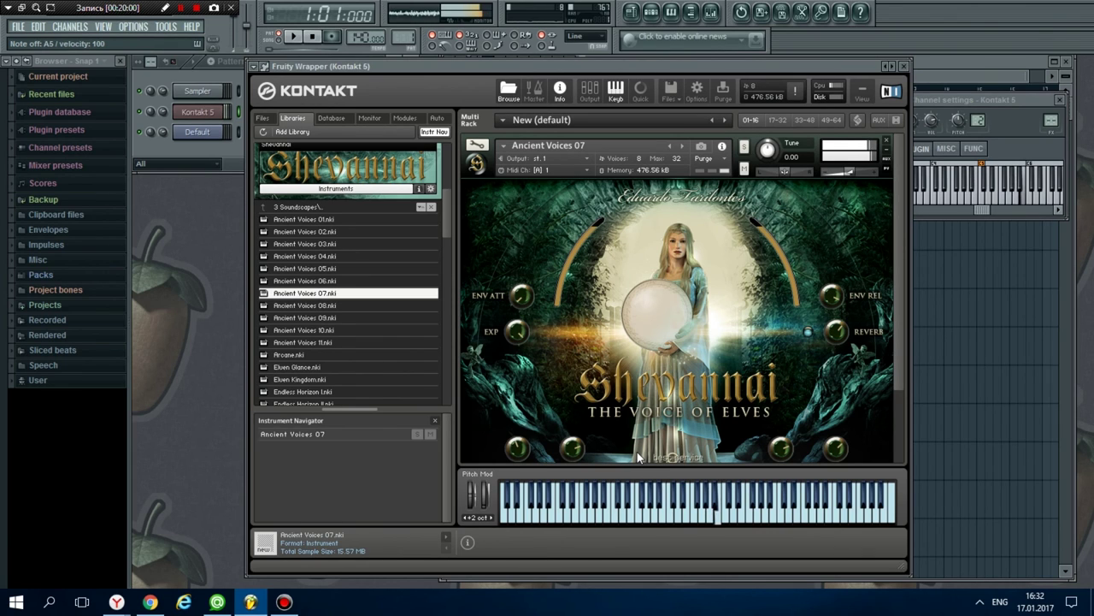
pyautogui.press('u')
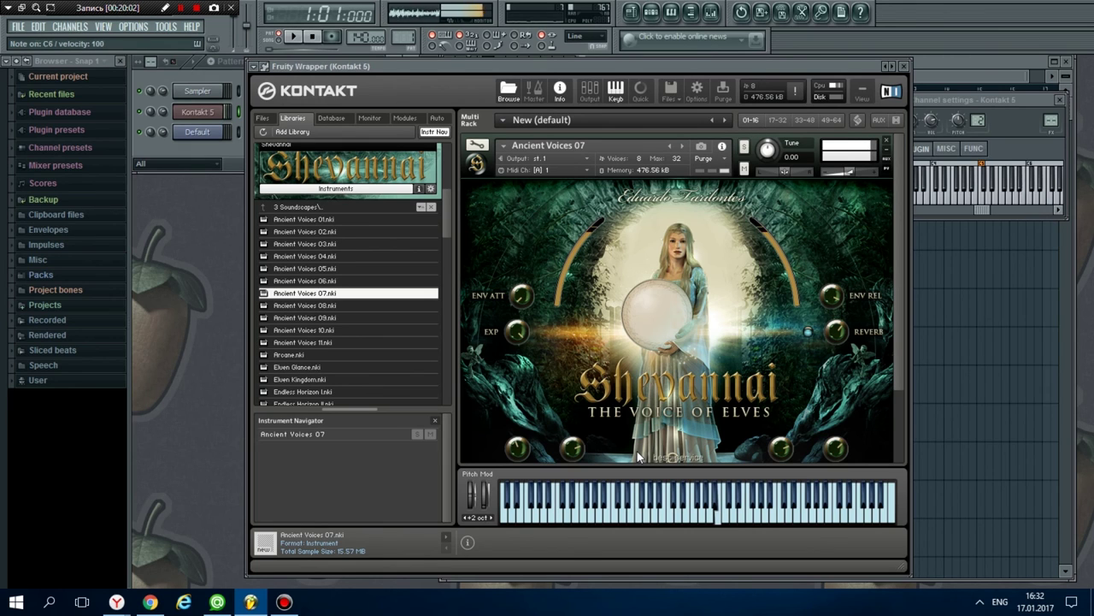
pyautogui.press('o')
pyautogui.press('r')
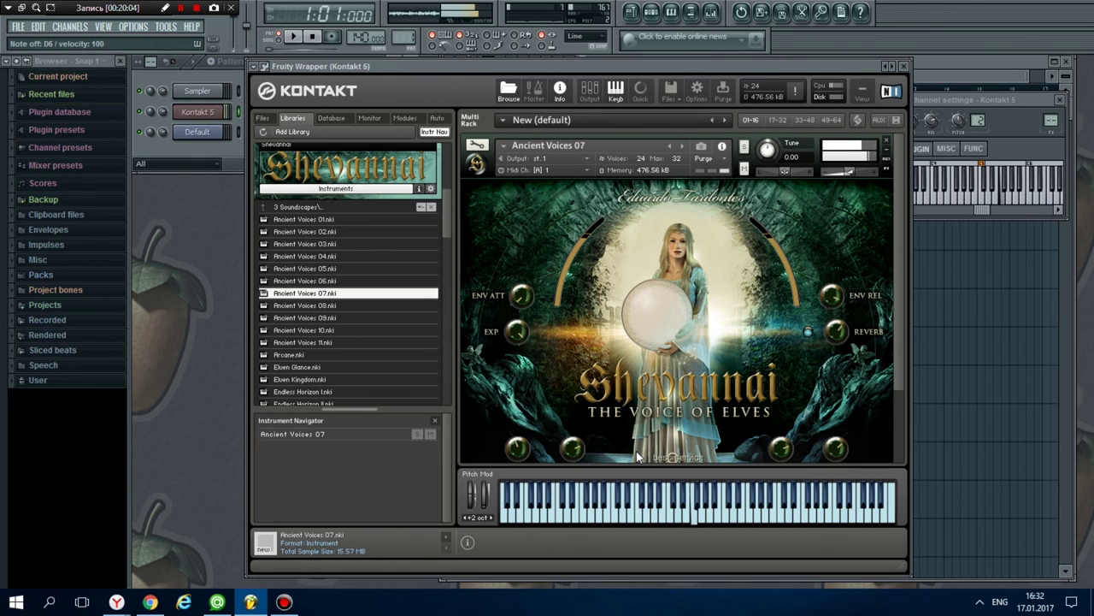
pyautogui.press('y')
pyautogui.press('u')
pyautogui.press('y')
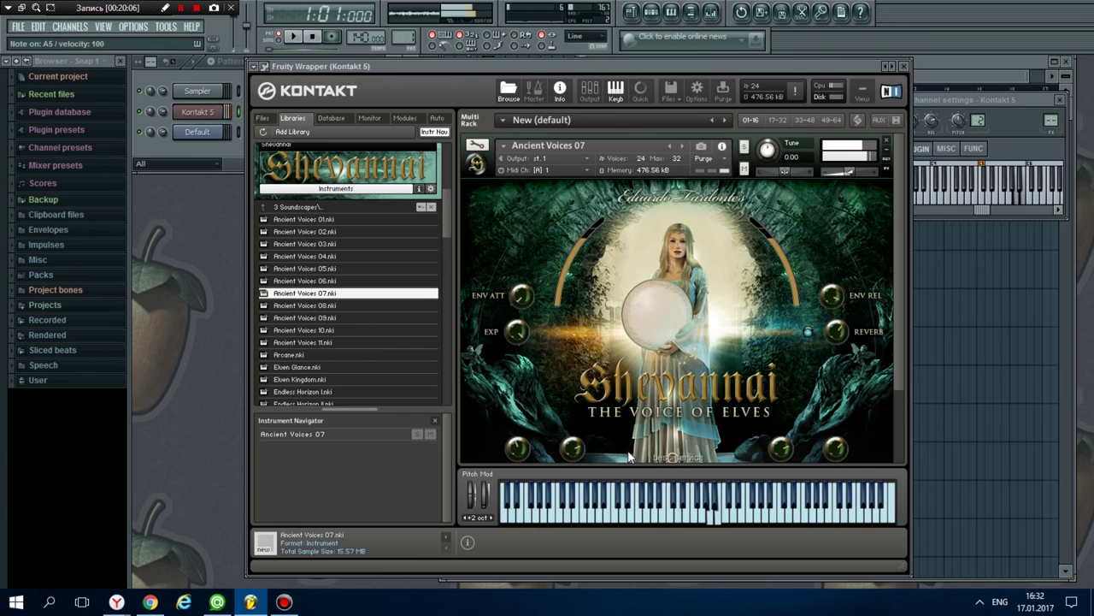
pyautogui.press('t')
pyautogui.press('u')
pyautogui.press('i')
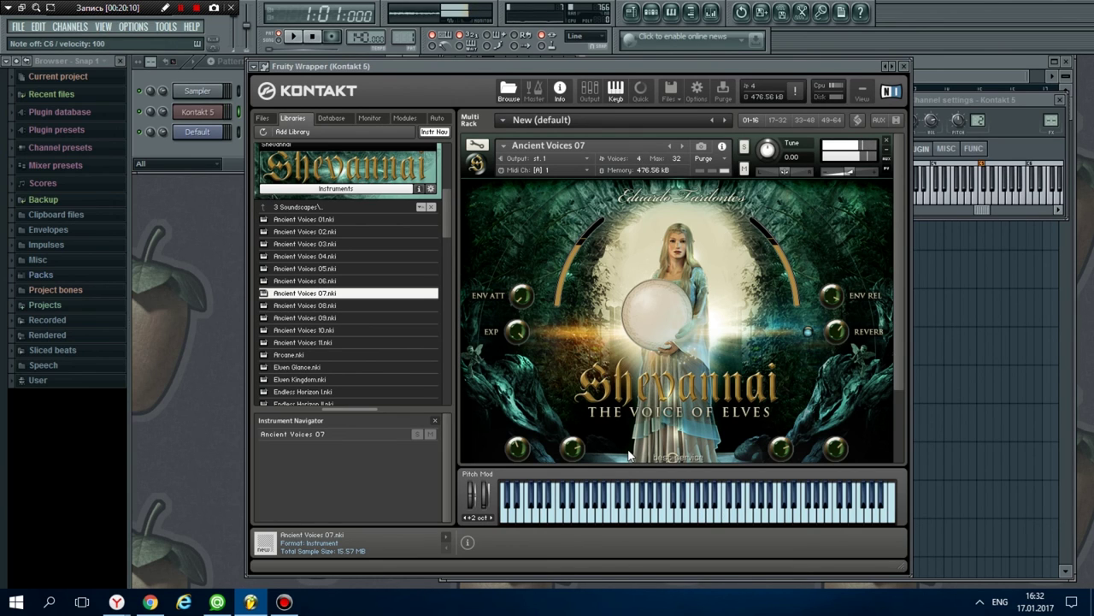
pyautogui.press('y')
pyautogui.press('e')
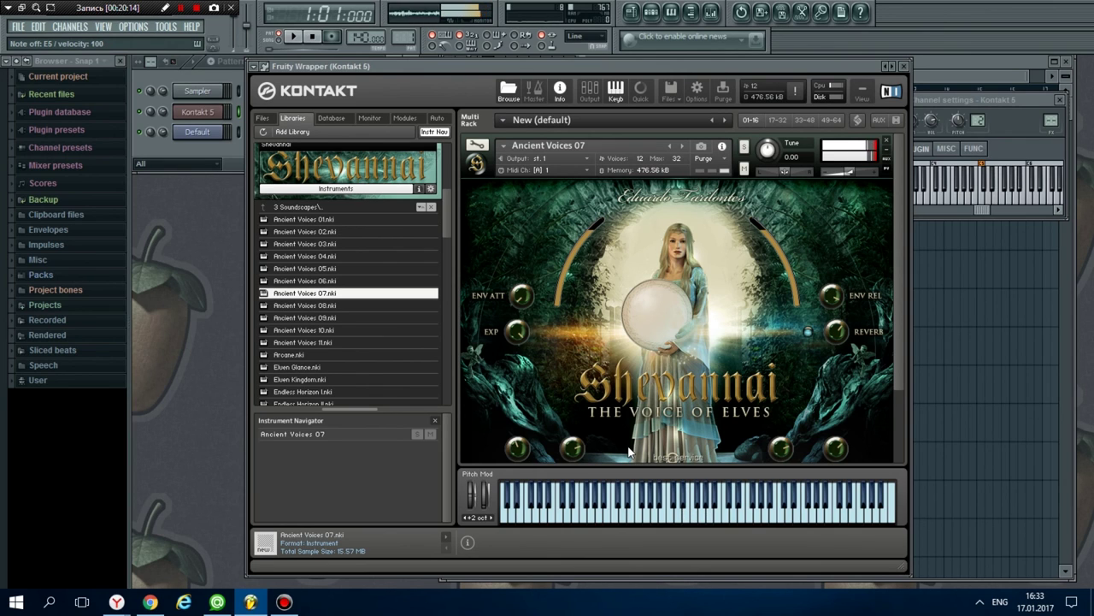
pyautogui.press('v')
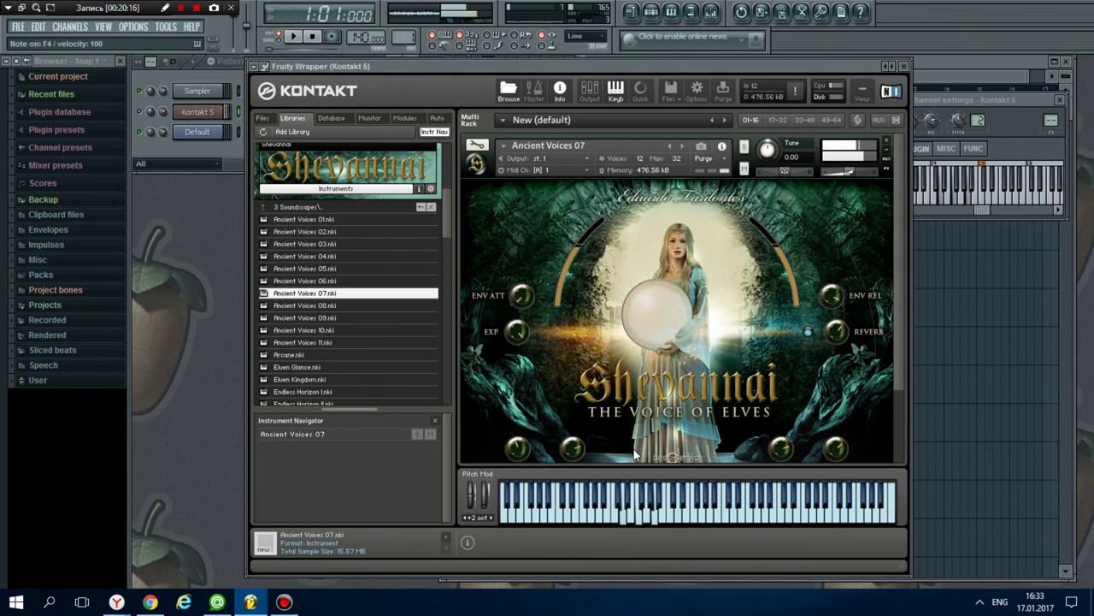
pyautogui.press('n')
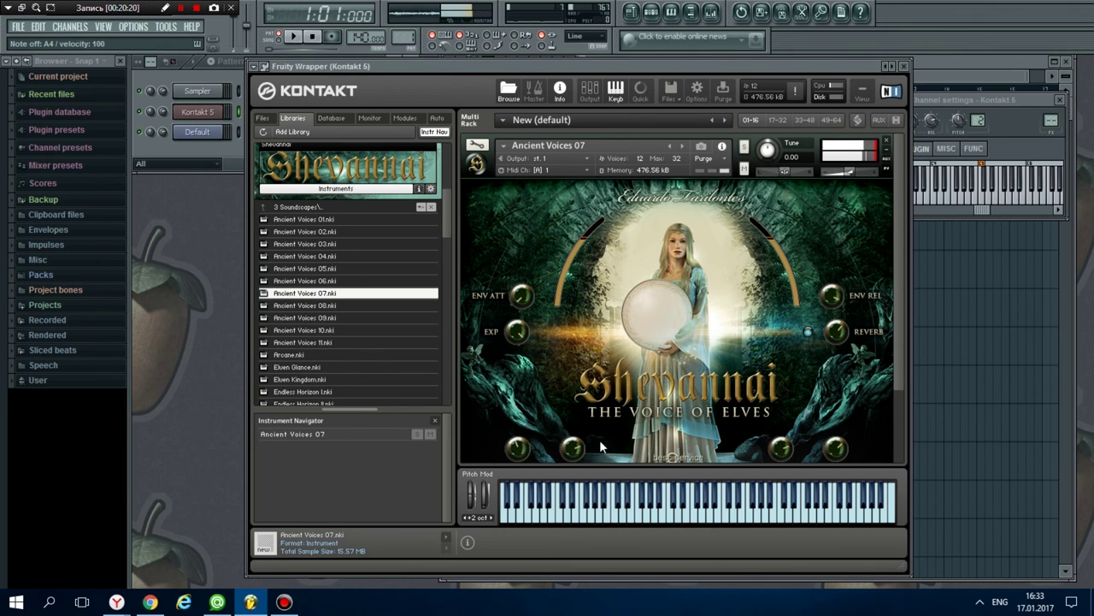
# - Remove Ancient Voices 07 from the rack and load Endless Horizon III
pyautogui.click(328, 434)
pyautogui.press('Delete')
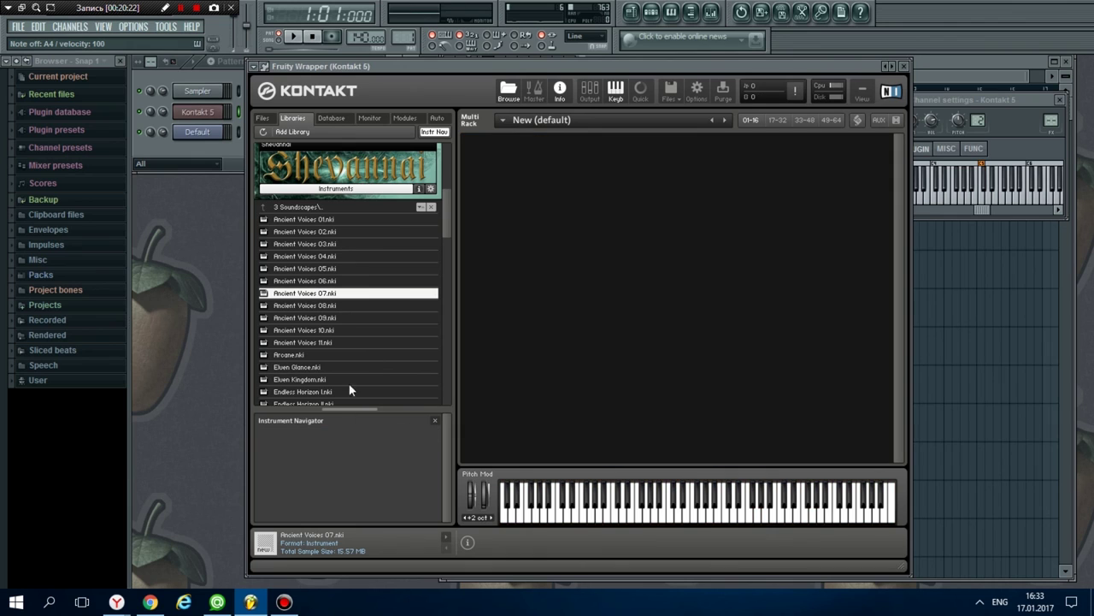
pyautogui.scroll(-2, 336, 341)
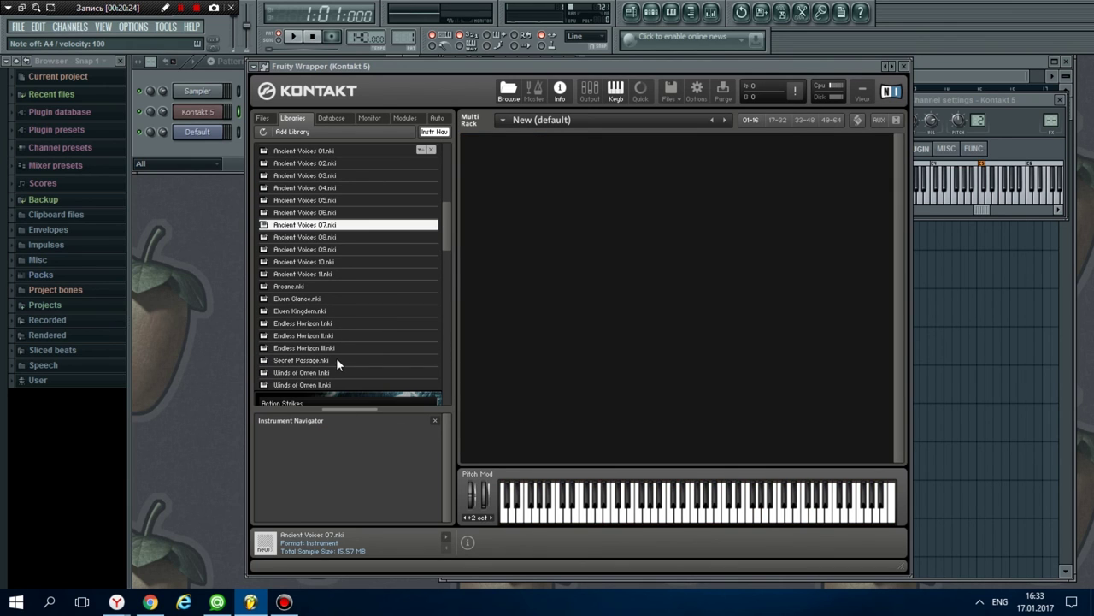
pyautogui.doubleClick(310, 348)
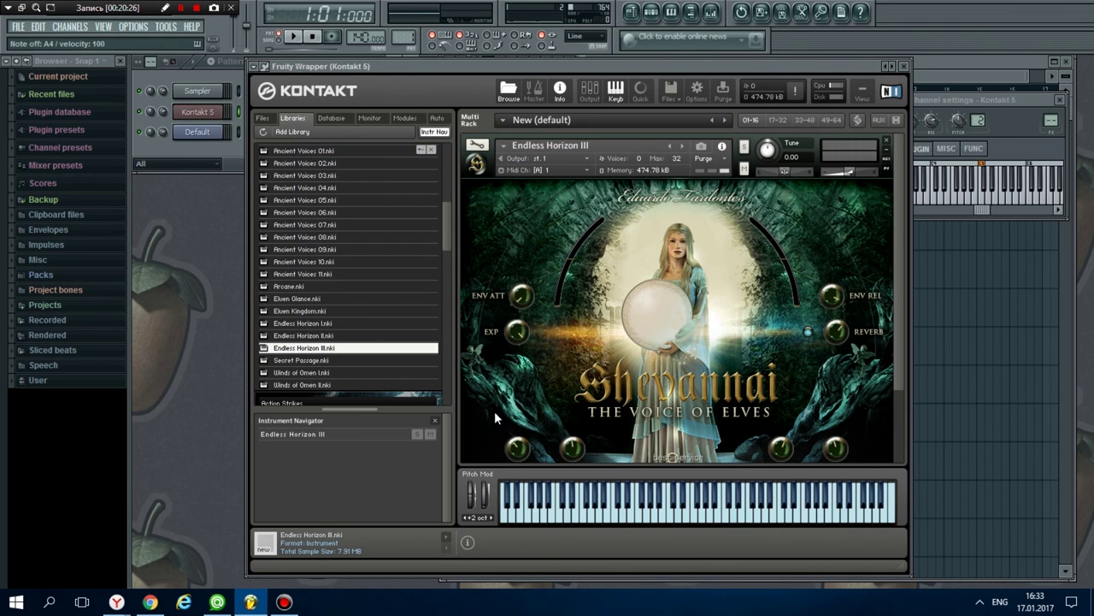
# - Audition Endless Horizon III with a rising run of notes in the fifth and sixth octaves
pyautogui.press('t')
pyautogui.press('y')
pyautogui.press('i')
pyautogui.press('o')
pyautogui.press('p')
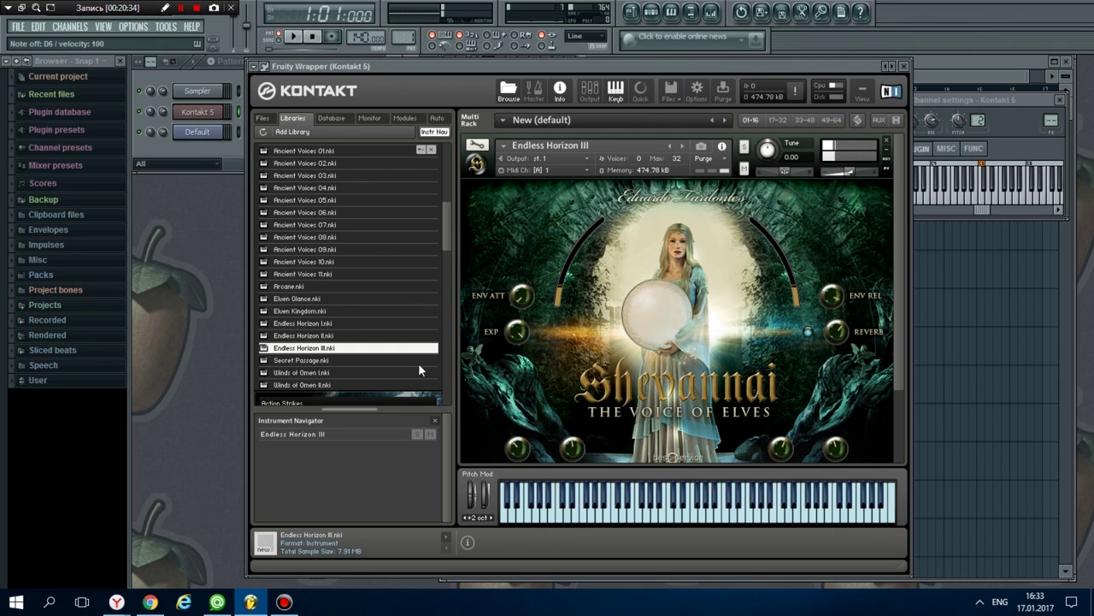
# - Replace Endless Horizon III in the rack with Winds of Omen I and play F5 and A5
pyautogui.click(309, 435)
pyautogui.press('Delete')
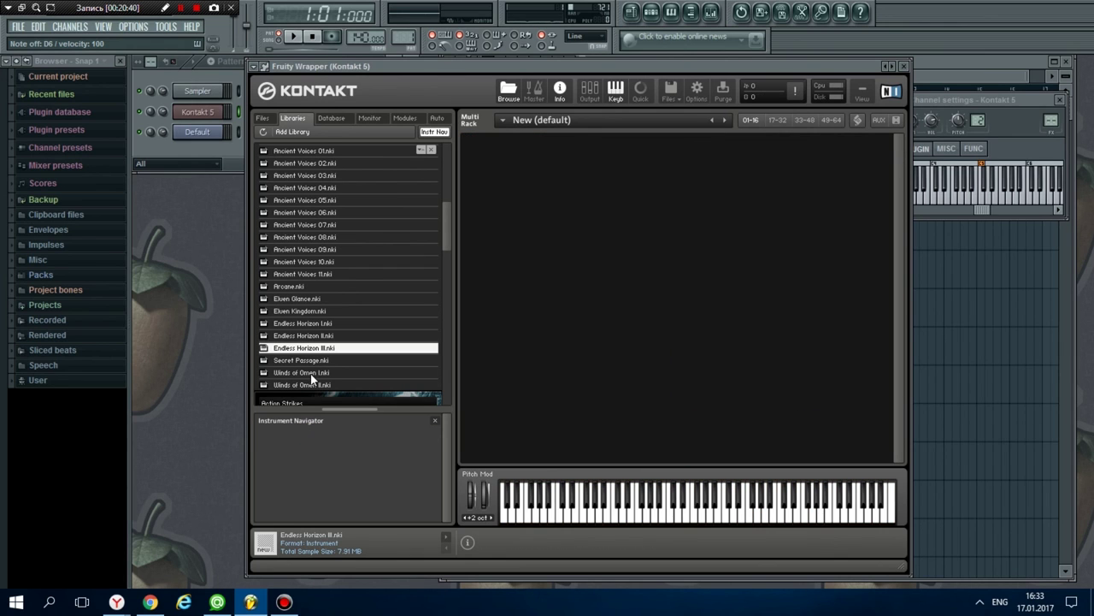
pyautogui.doubleClick(310, 374)
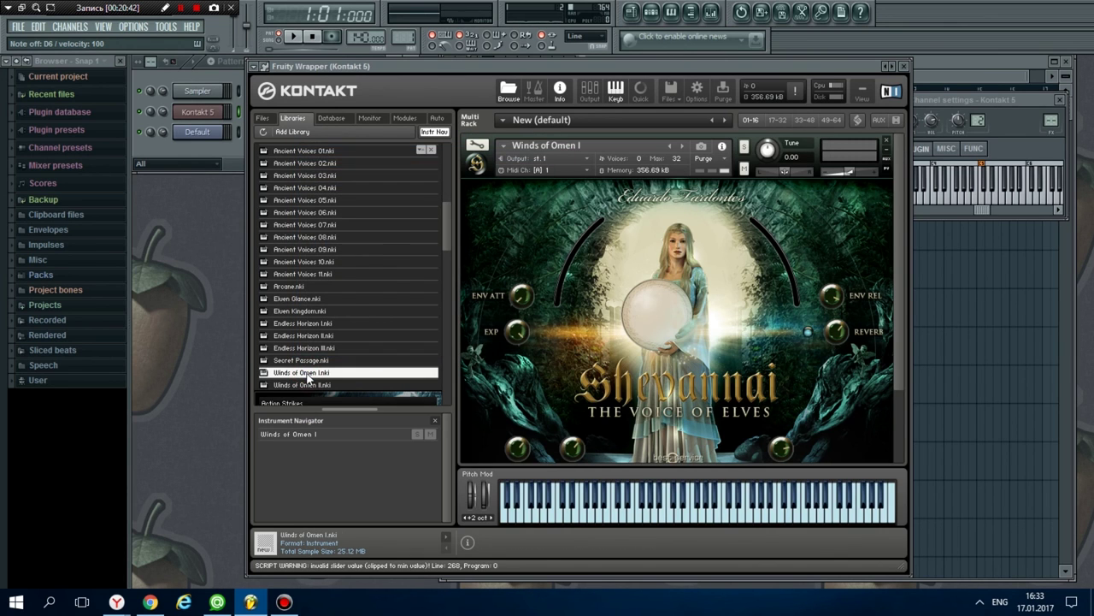
pyautogui.press('v')
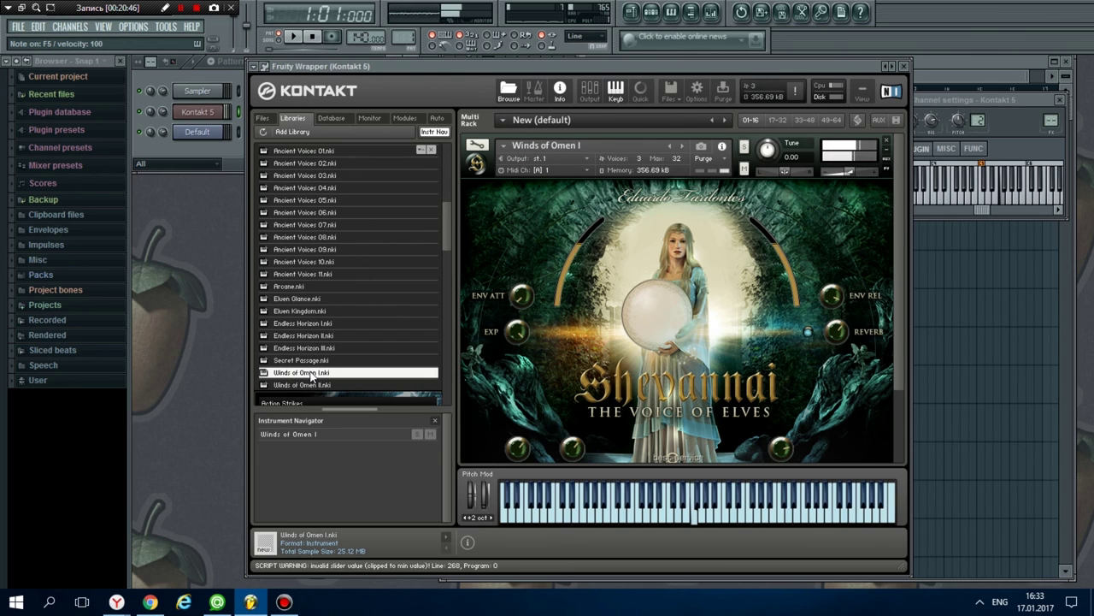
pyautogui.press('n')
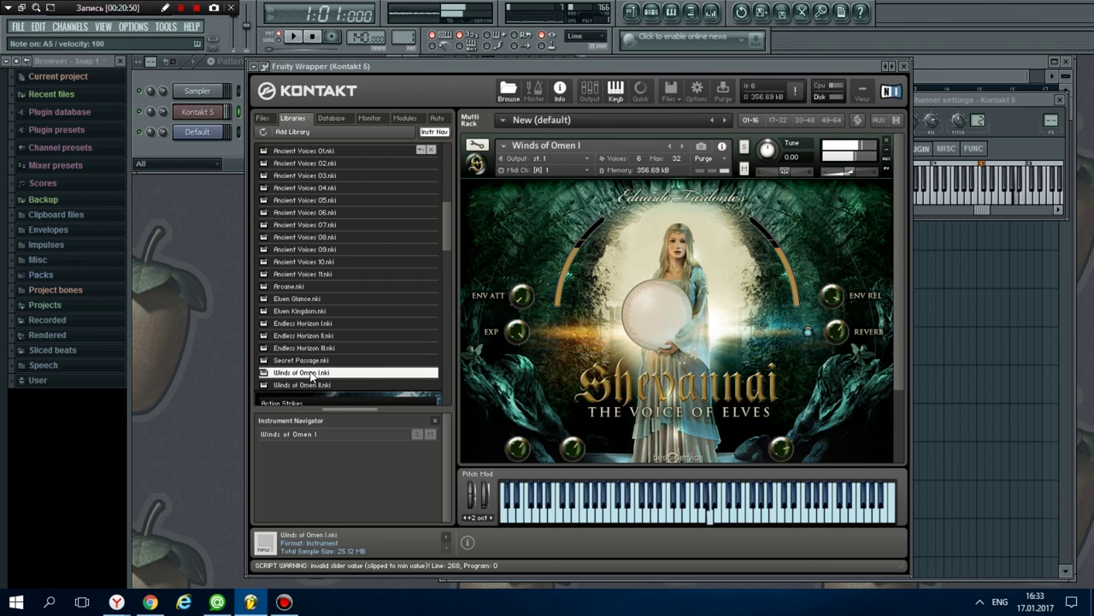
# - Play F4 on Winds of Omen I and highlight Endless Horizon I.nki in the library's soundscape list
pyautogui.press('v')
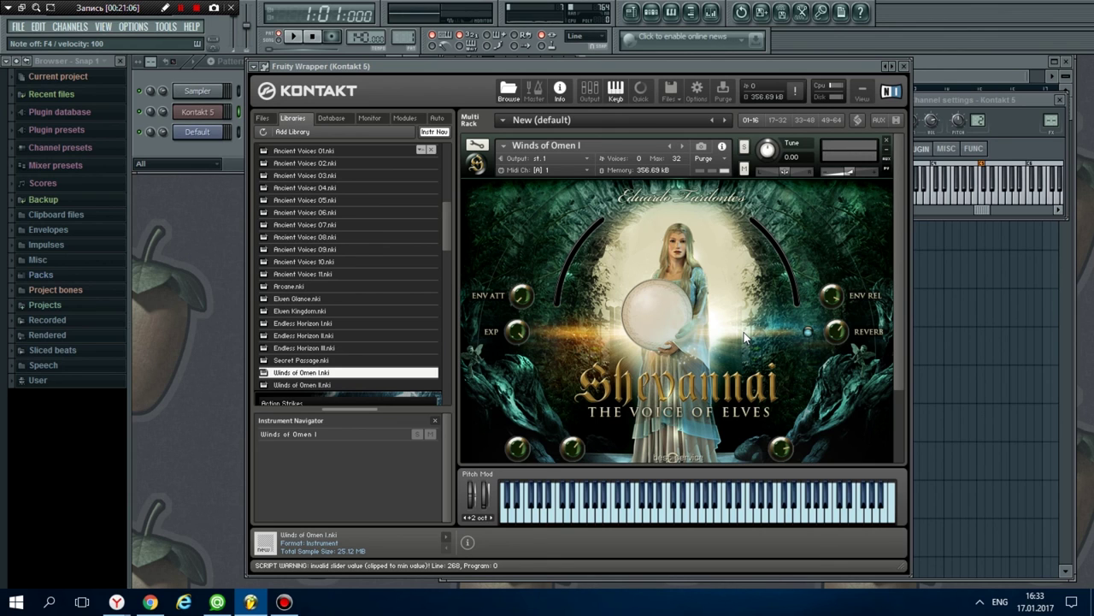
pyautogui.moveTo(447, 230)
pyautogui.mouseDown()
pyautogui.moveTo(447, 210)
pyautogui.moveTo(460, 270)
pyautogui.moveTo(463, 210)
pyautogui.moveTo(466, 238)
pyautogui.mouseUp()
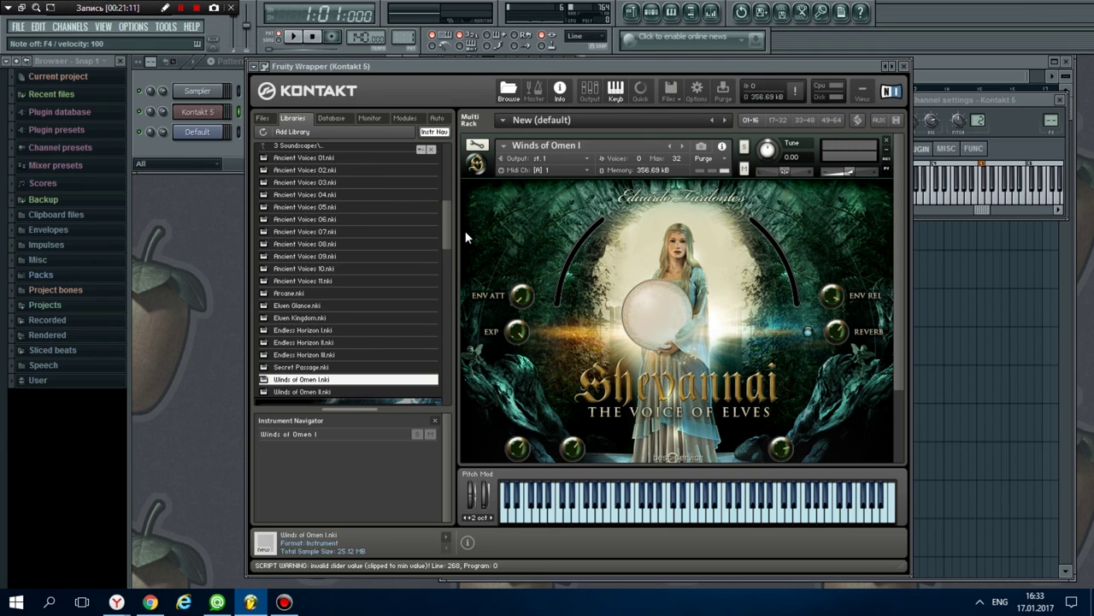
pyautogui.click(311, 334)
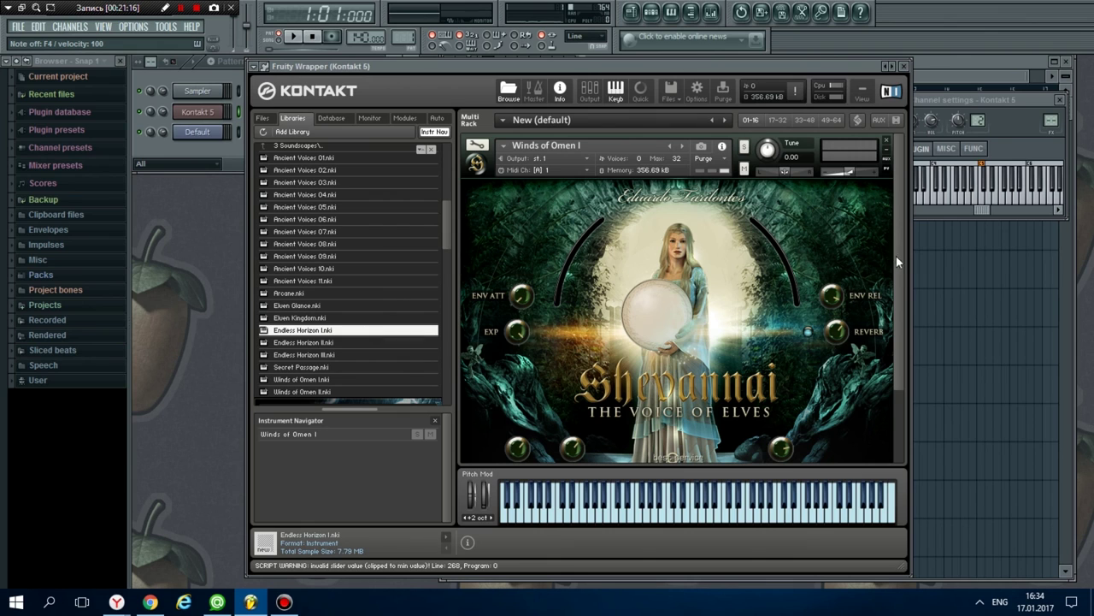
pyautogui.moveTo(898, 275)
pyautogui.mouseDown()
pyautogui.moveTo(899, 328)
pyautogui.moveTo(900, 244)
pyautogui.moveTo(902, 336)
pyautogui.moveTo(906, 289)
pyautogui.mouseUp()
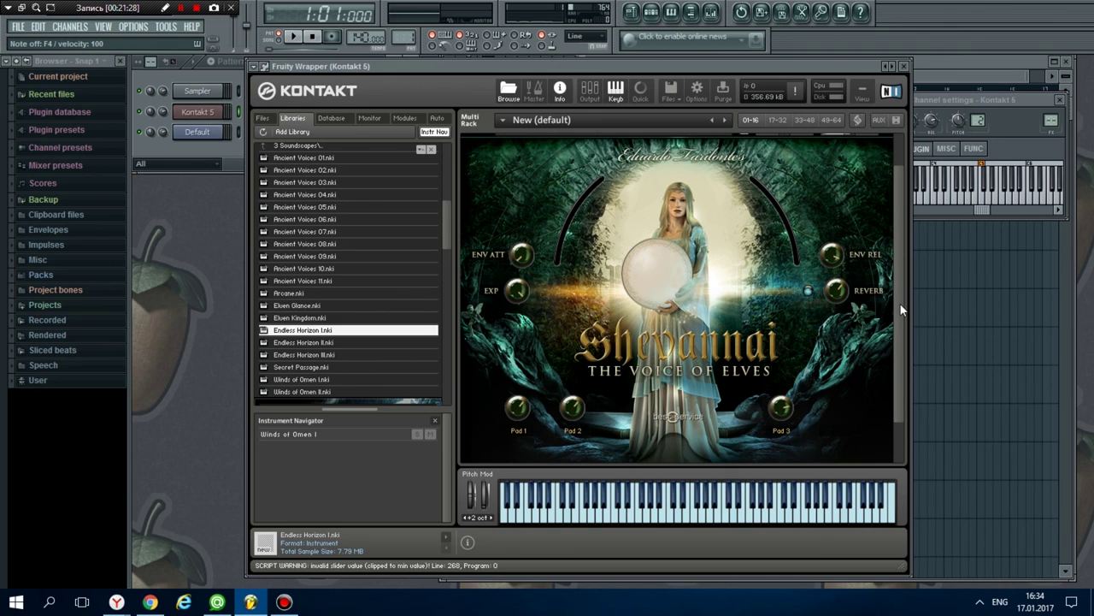
pyautogui.moveTo(902, 328)
pyautogui.mouseDown()
pyautogui.moveTo(902, 307)
pyautogui.moveTo(903, 327)
pyautogui.mouseUp()
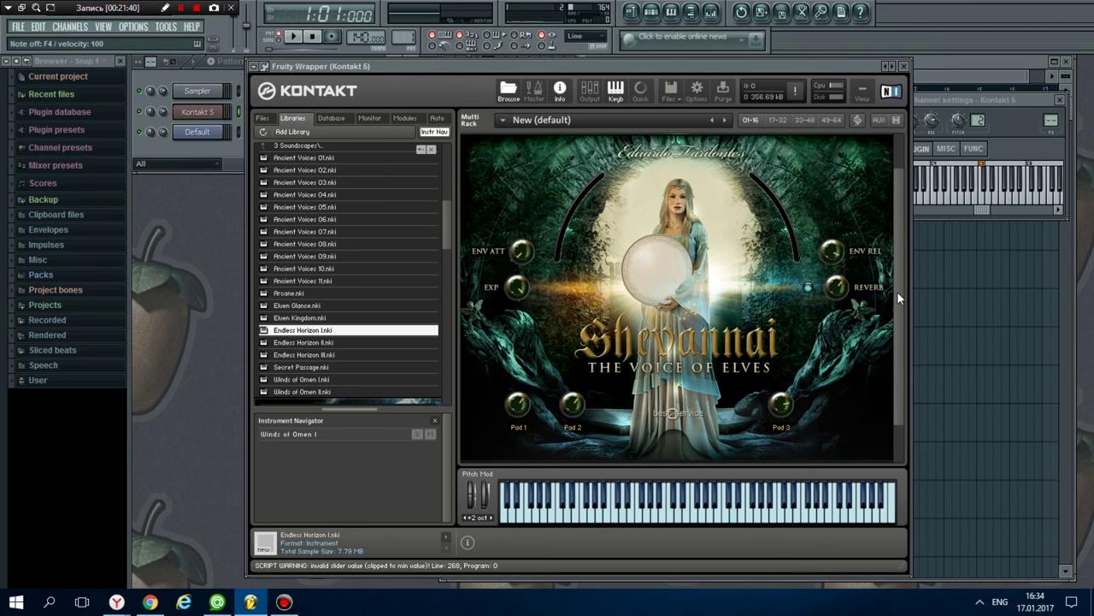
pyautogui.moveTo(901, 305)
pyautogui.mouseDown()
pyautogui.moveTo(905, 342)
pyautogui.moveTo(909, 298)
pyautogui.mouseUp()
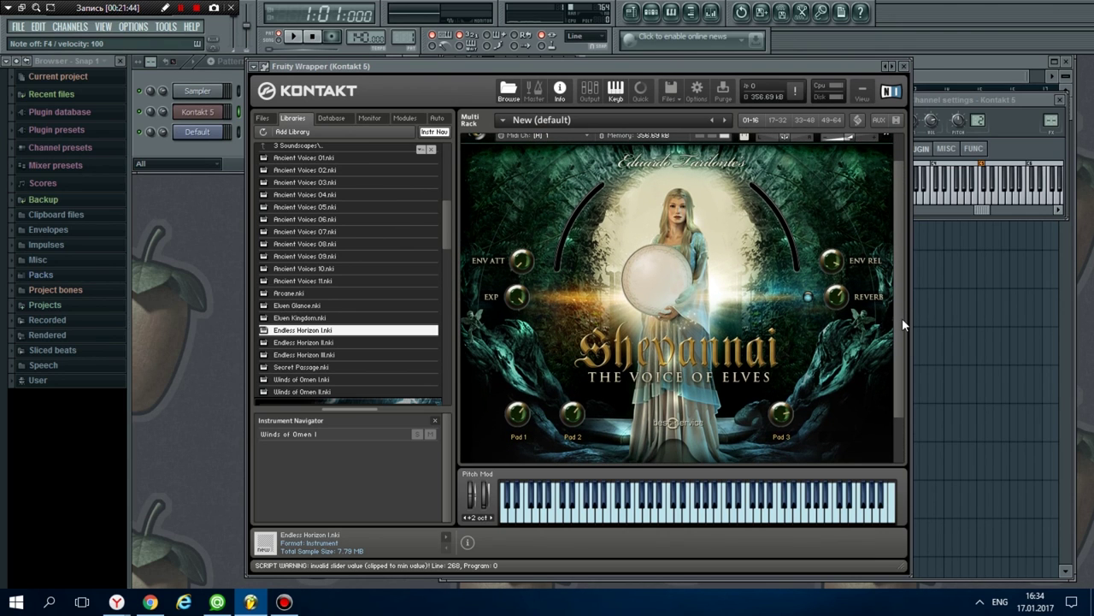